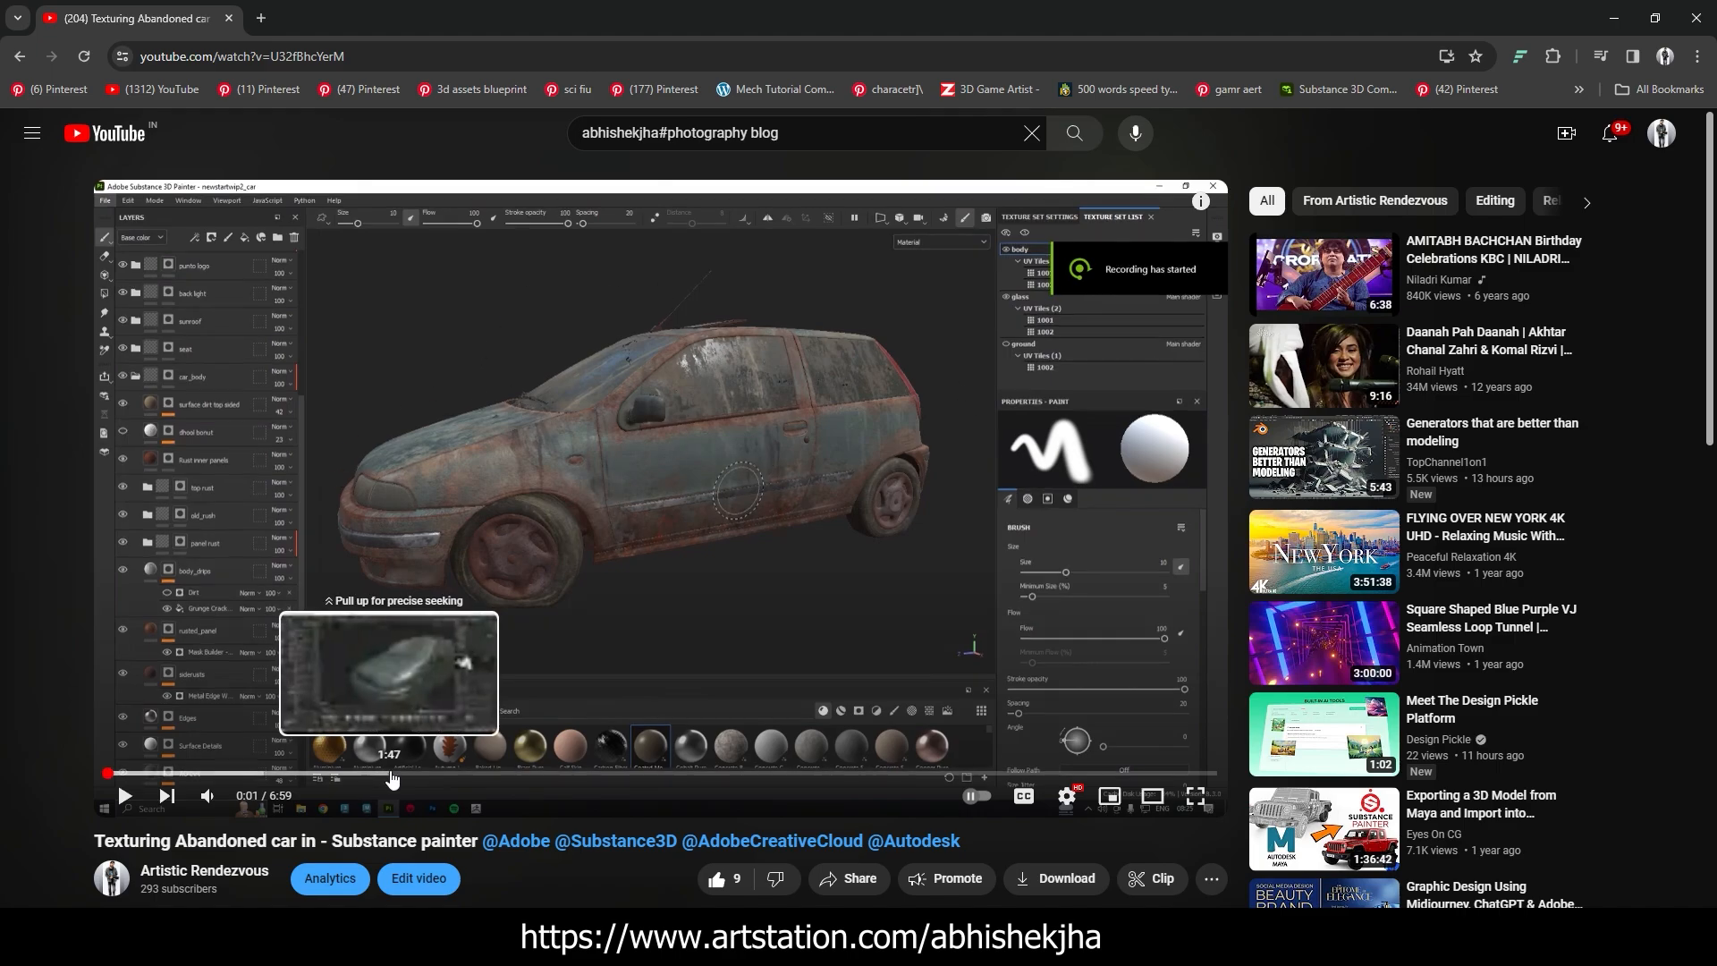
Skip to about 3:21 in the abandoned-car texturing video and switch to Substance 3D Painter
left_click_drag(364, 773, 639, 773)
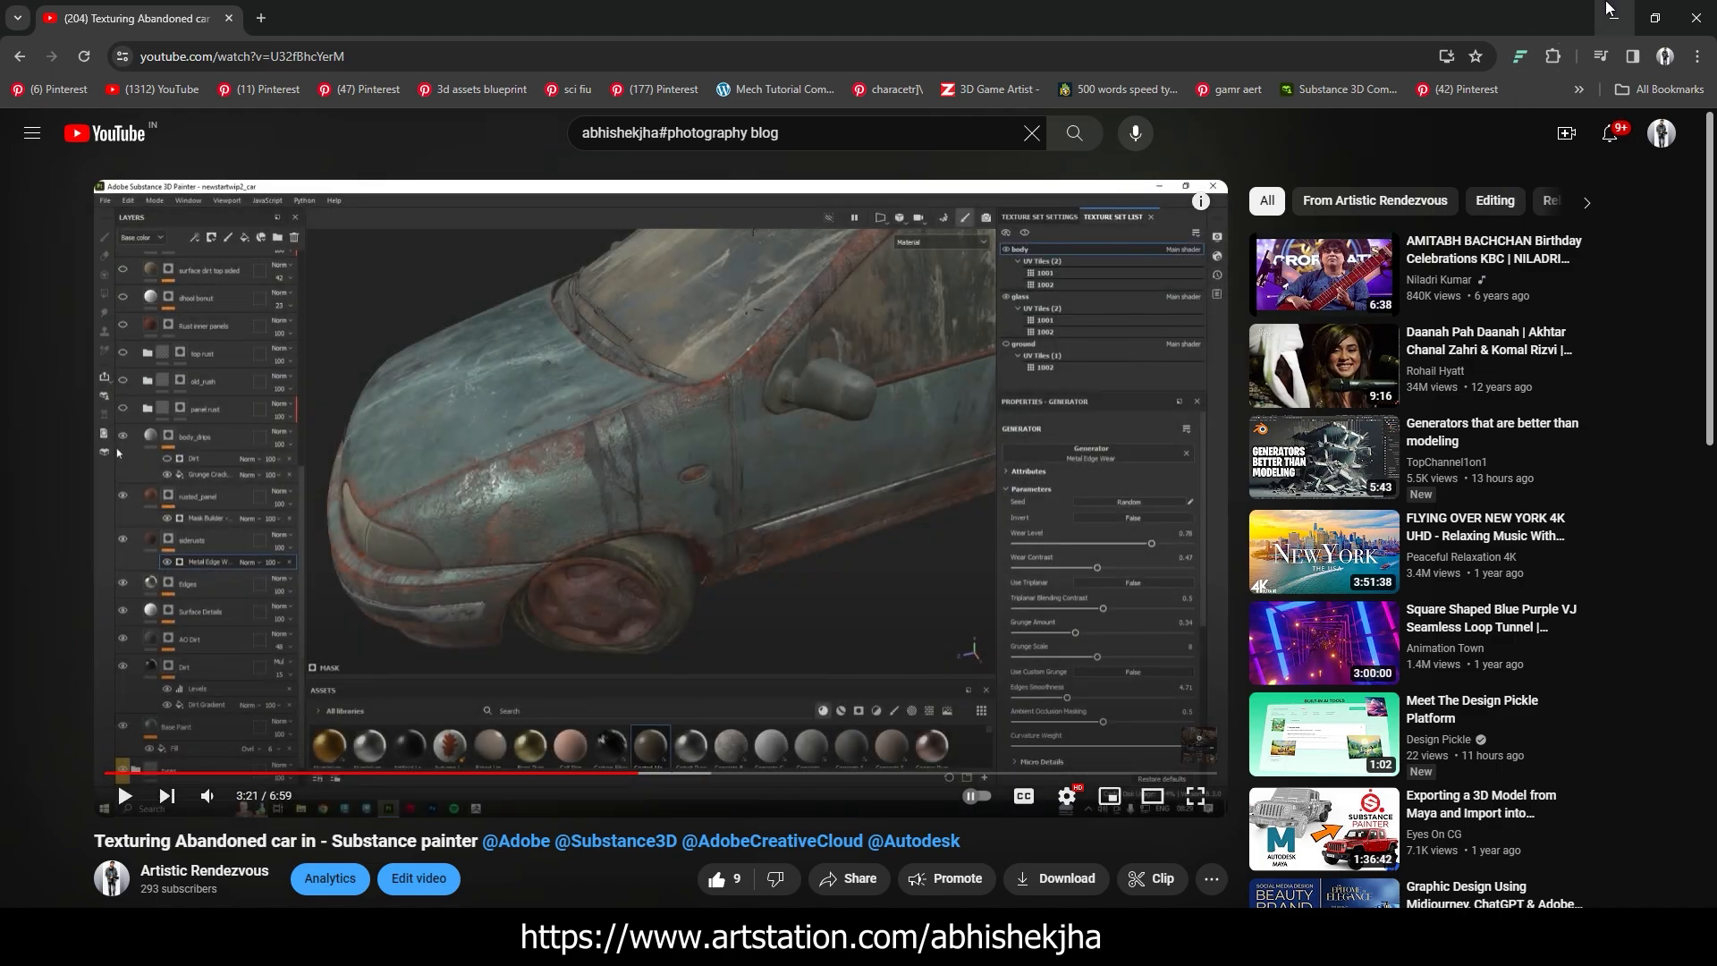
left_click(1613, 16)
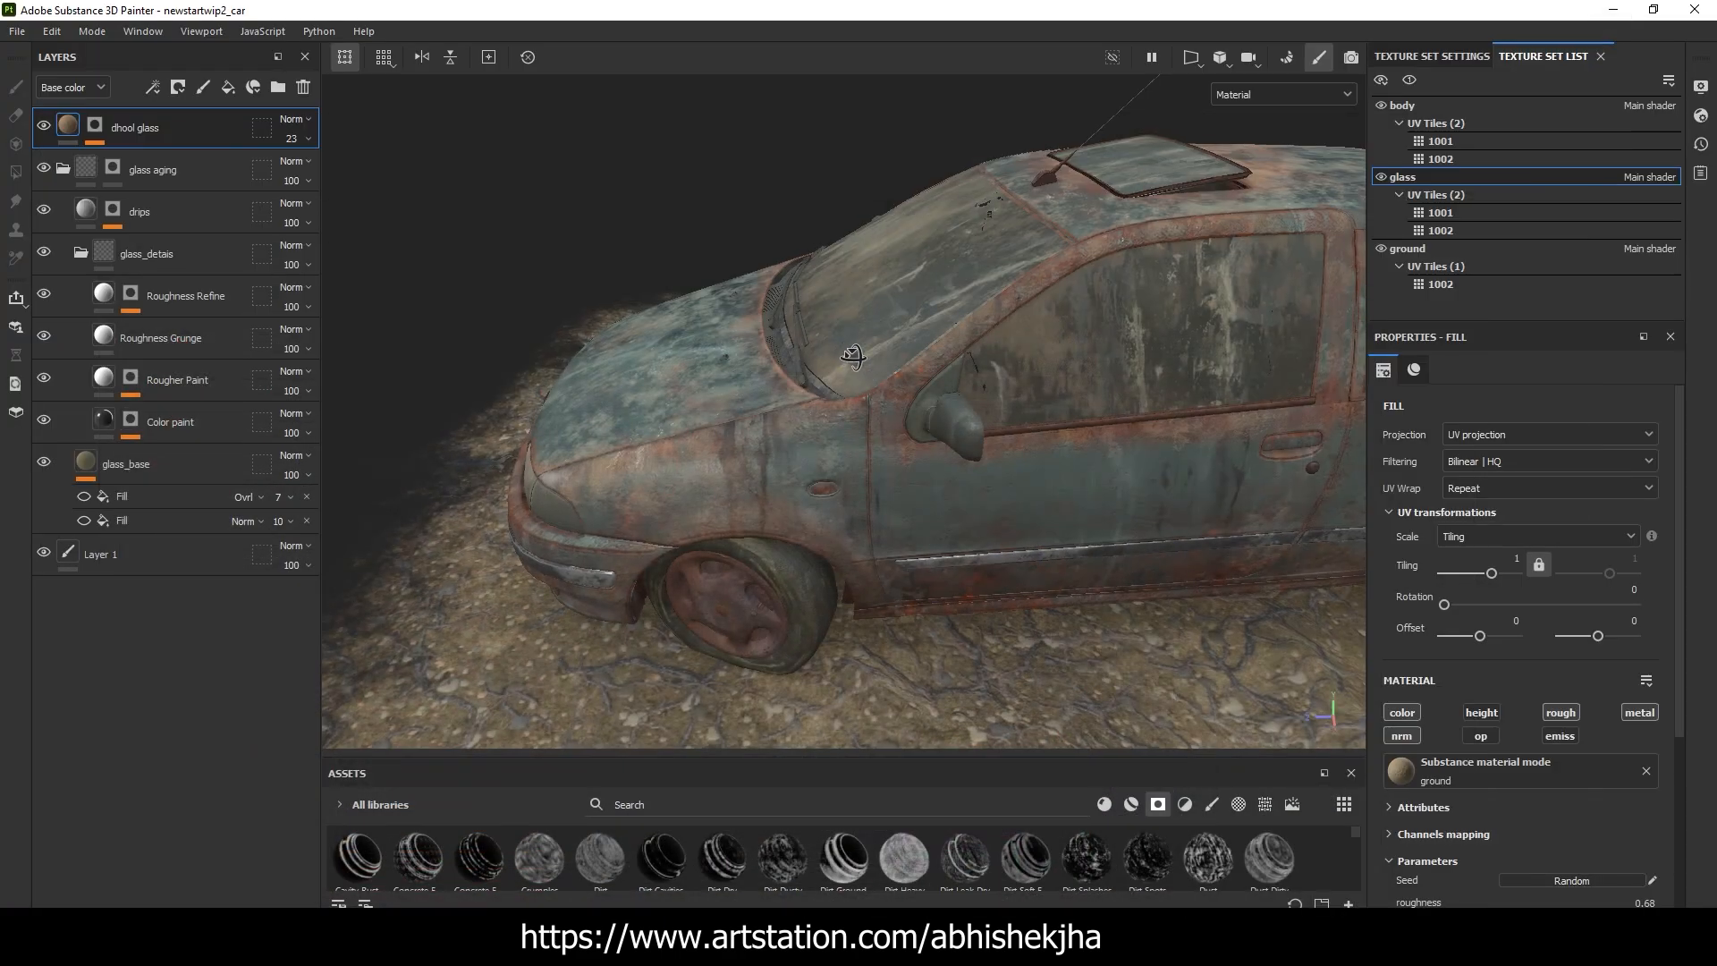
Examine the textured car's windshield, side windows, wheels, rear and roof from several angles
left_click_drag(1075, 290, 921, 264, "alt")
middle_click_drag(923, 259, 884, 358, "alt")
right_click_drag(884, 359, 922, 346, "alt")
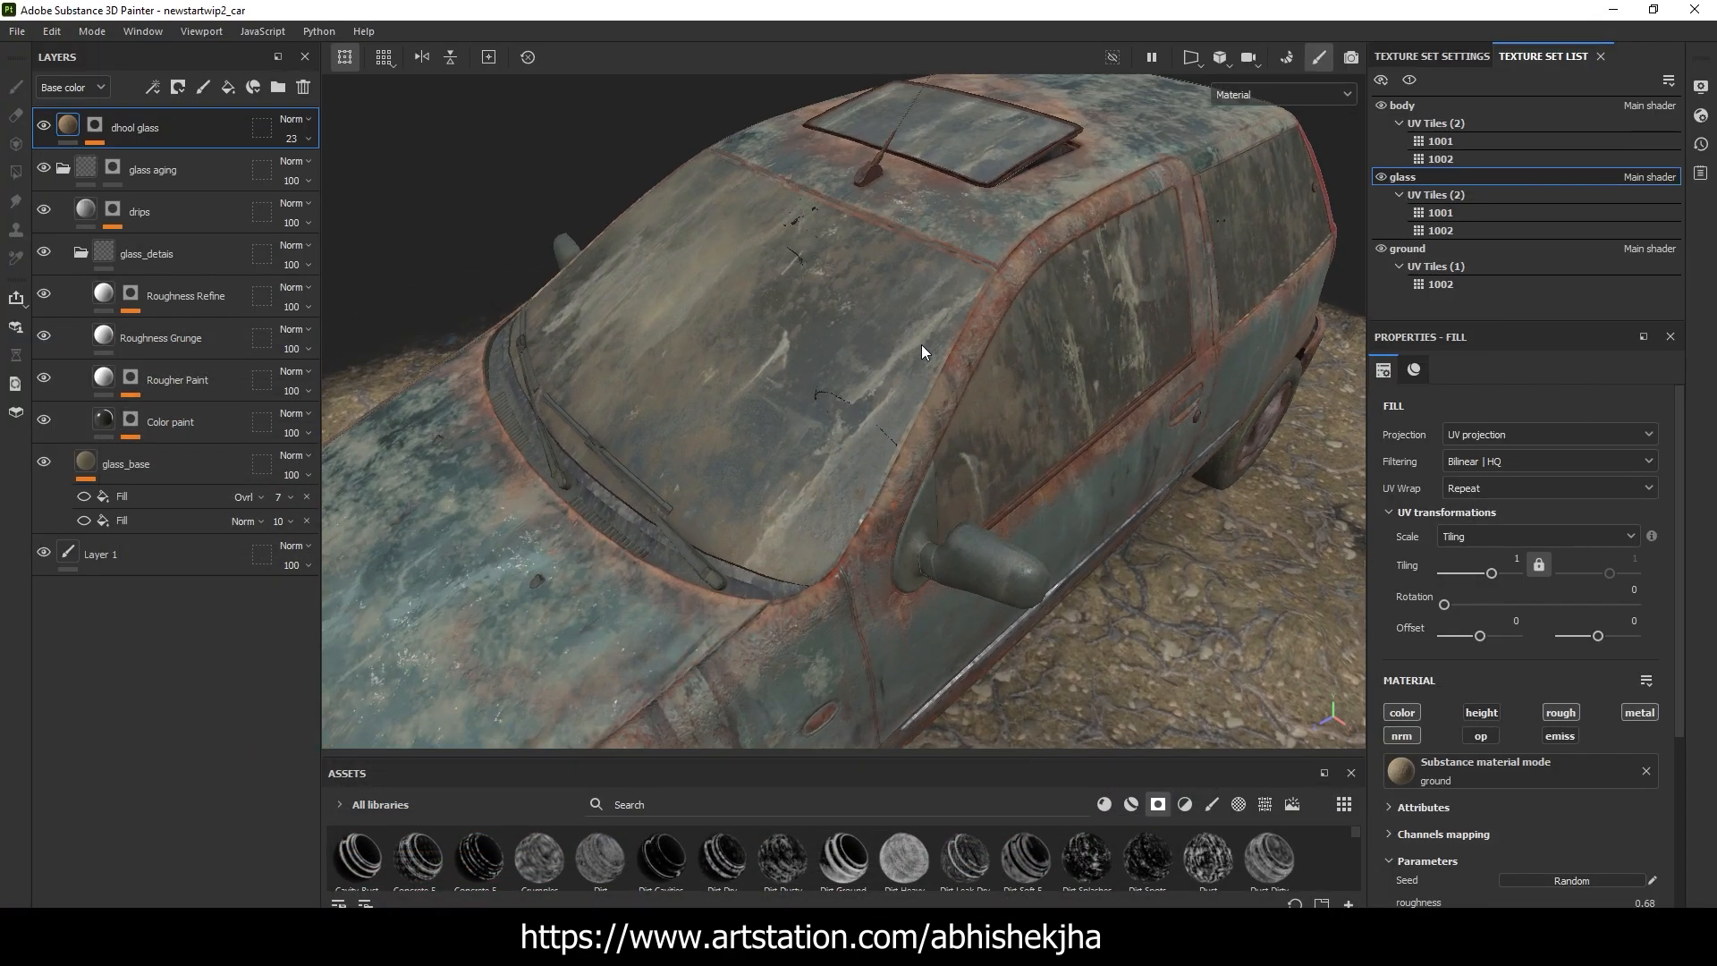
left_click_drag(1276, 316, 1135, 282, "alt")
scroll(973, 265, "up", 6)
scroll(1135, 281, "down", 6)
left_click_drag(936, 244, 777, 220, "alt")
scroll(894, 420, "down", 5)
scroll(872, 593, "up", 4)
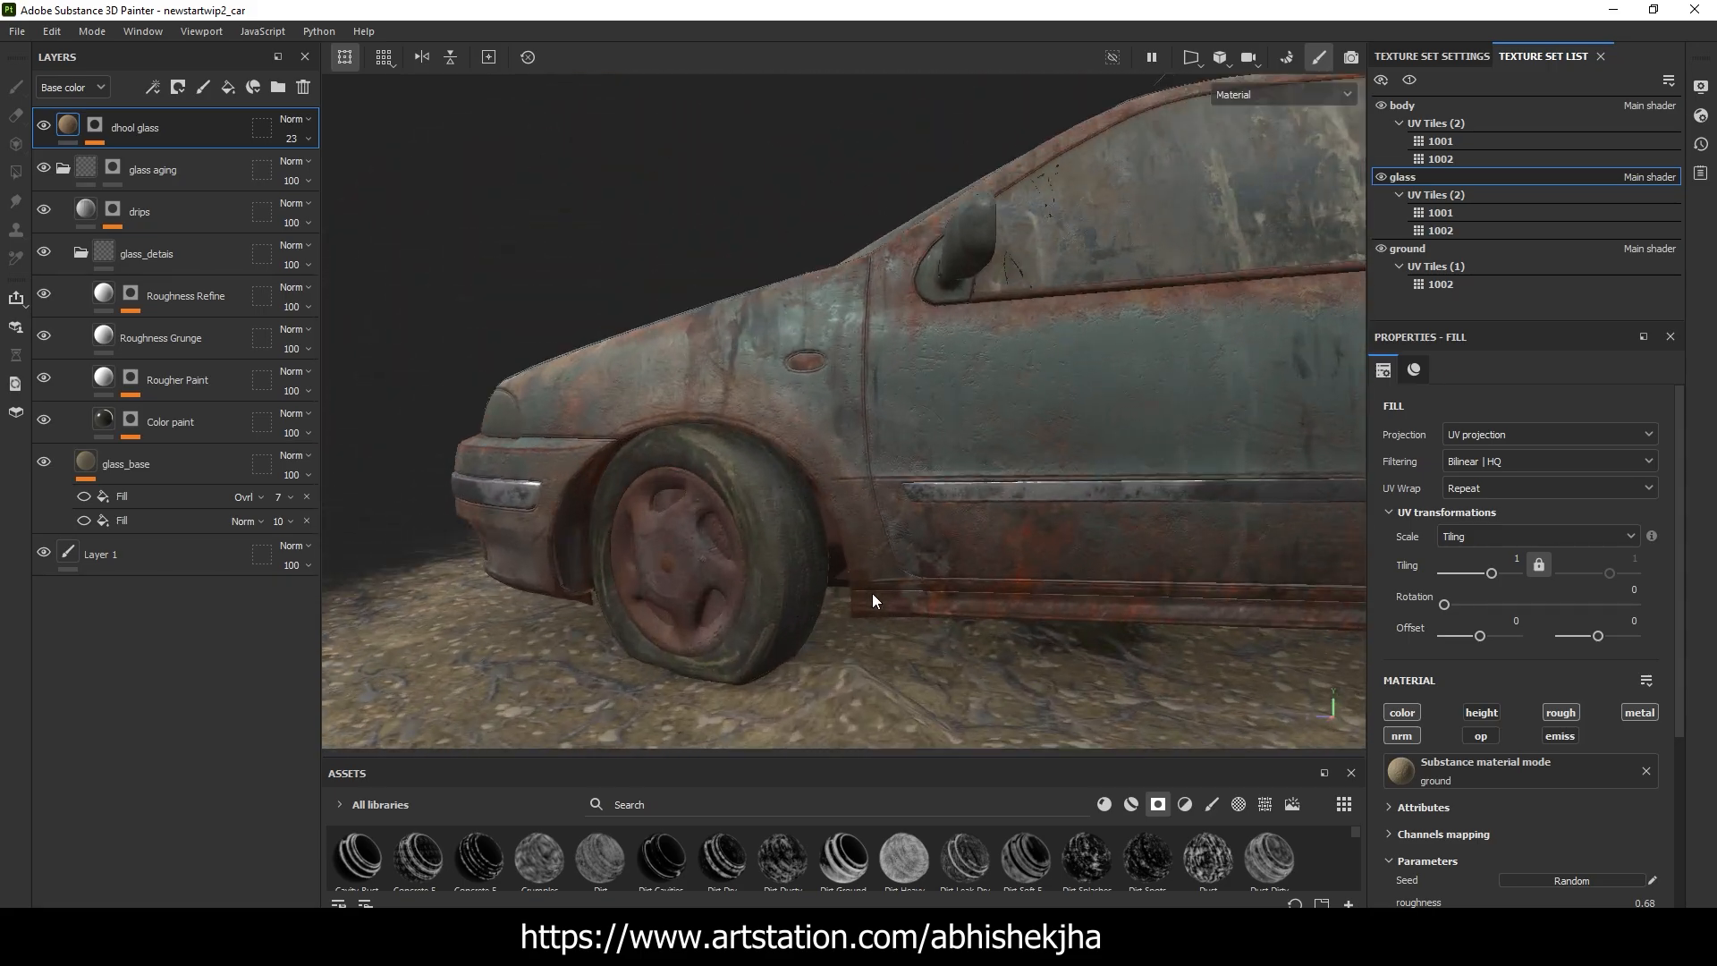
middle_click_drag(872, 593, 372, 428, "alt")
left_click_drag(1096, 420, 769, 447, "alt")
right_click_drag(1055, 444, 791, 297, "alt")
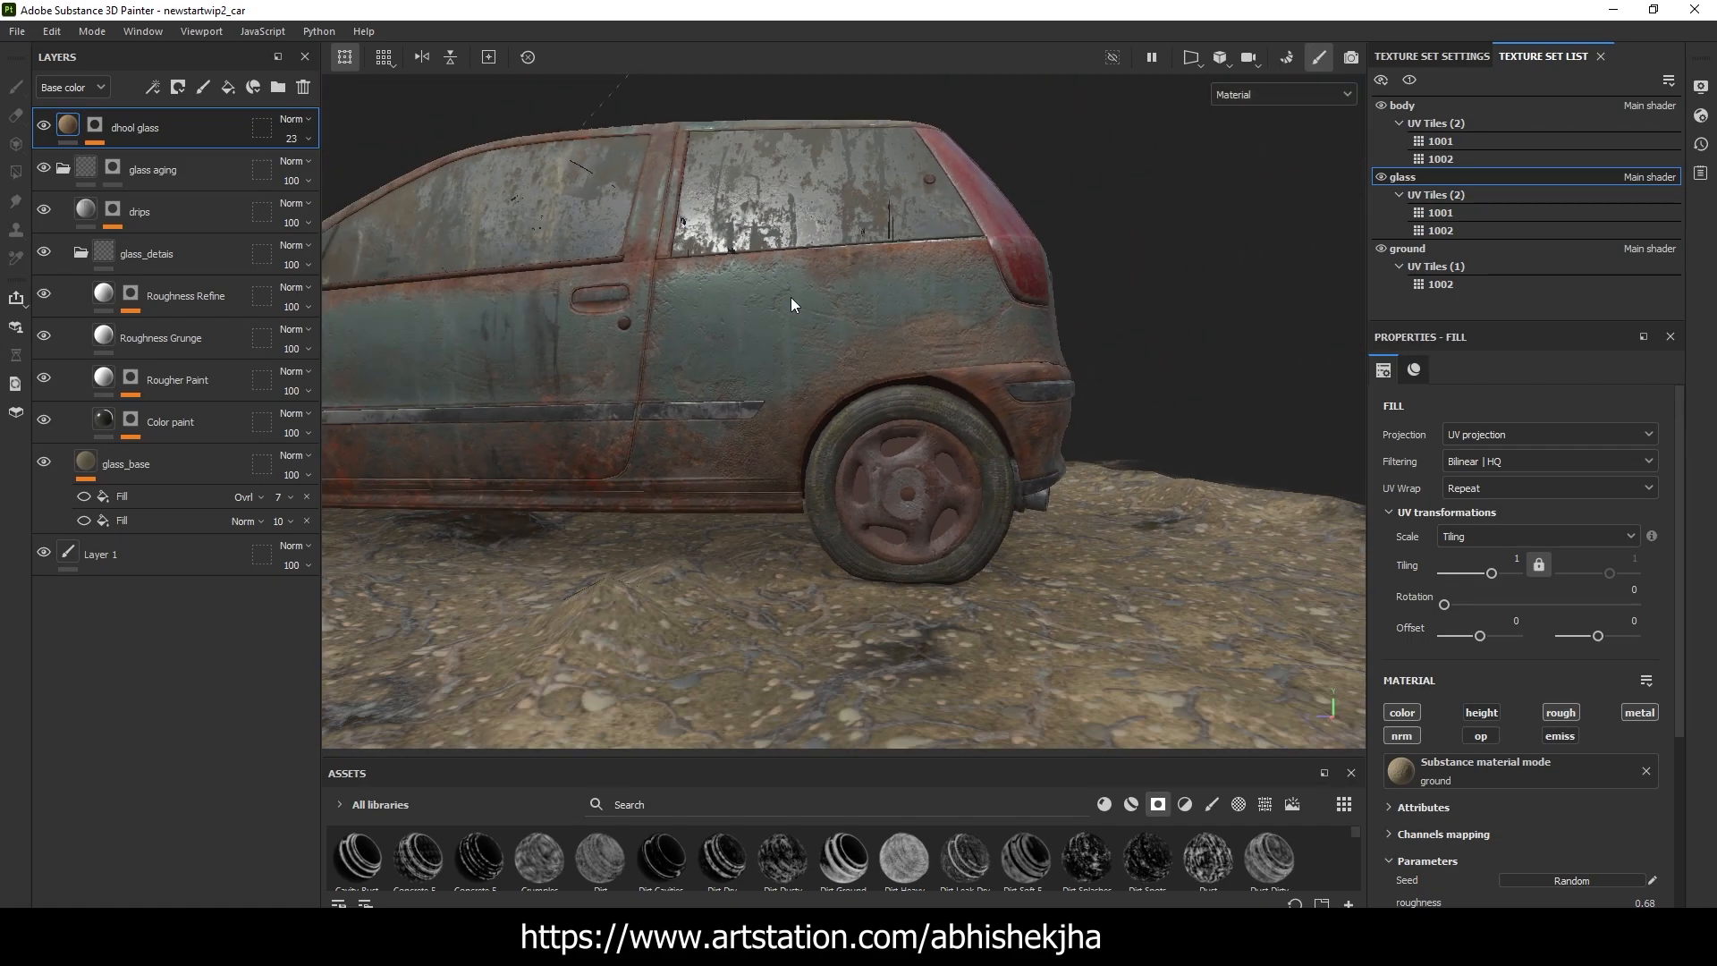
middle_click_drag(791, 297, 1168, 436, "alt")
left_click_drag(882, 330, 910, 220, "alt")
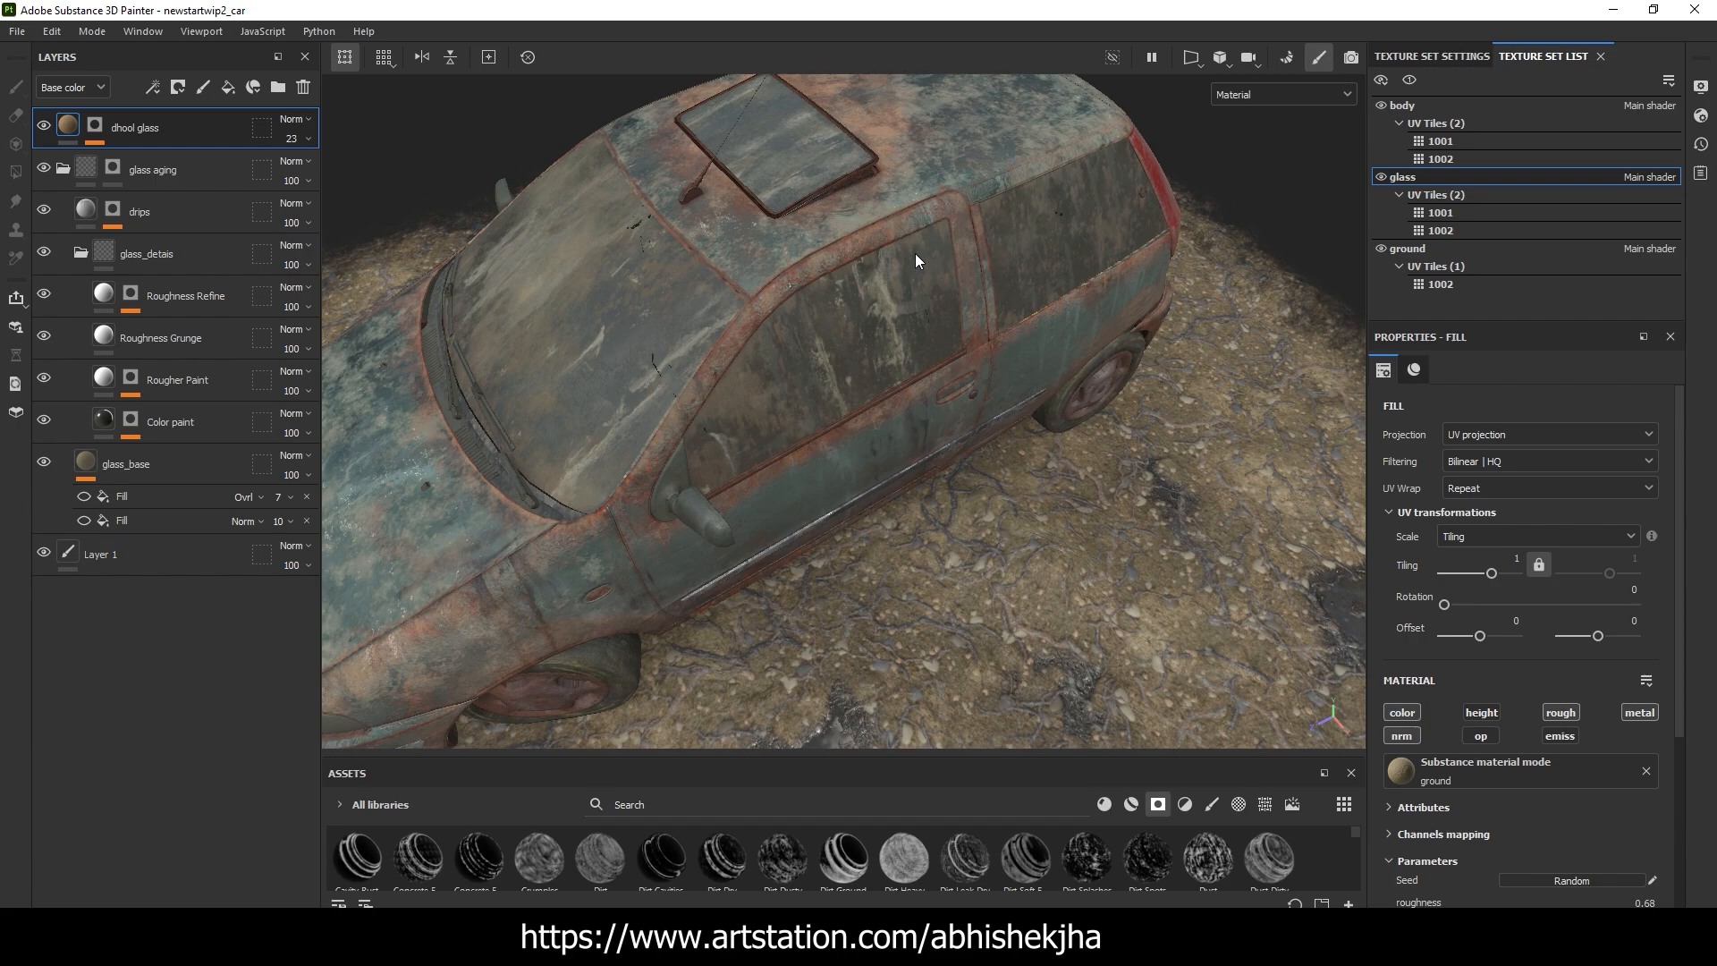
Check the glass texture set's general settings and return to the list of texture sets
left_click(1433, 56)
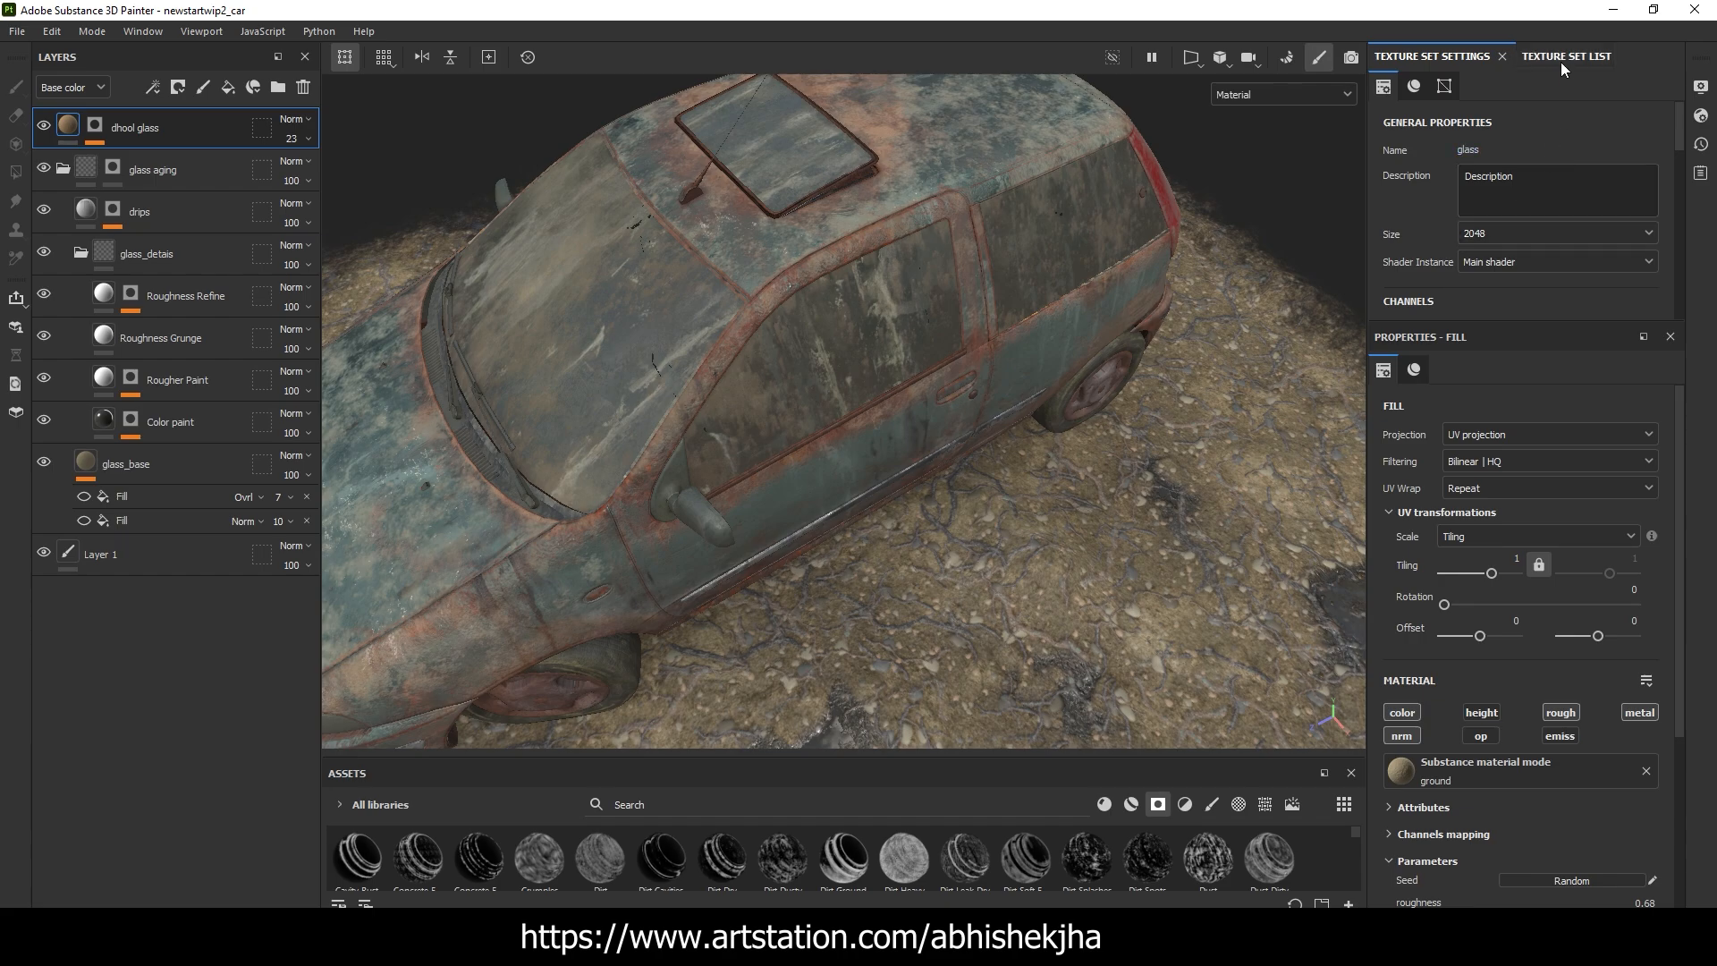
left_click(1506, 57)
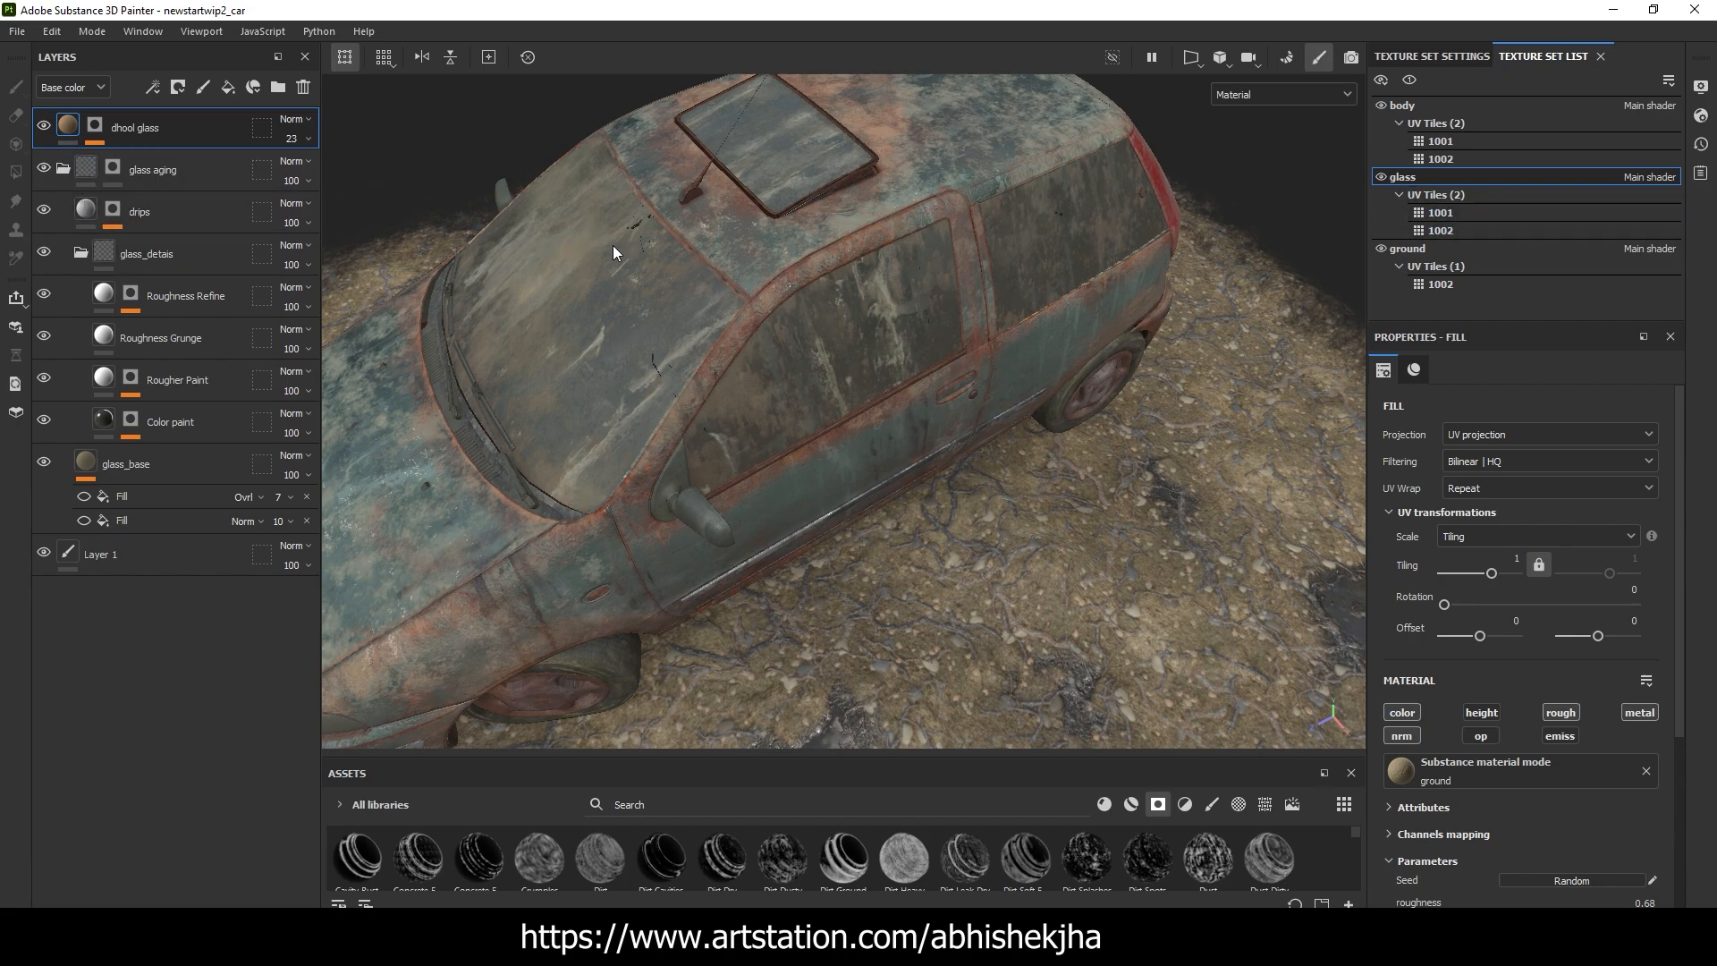
Hide the dhool glass and drips layers, the glass_detais folder and its four layers, leaving glass_base showing
left_click_drag(614, 253, 138, 218, "alt")
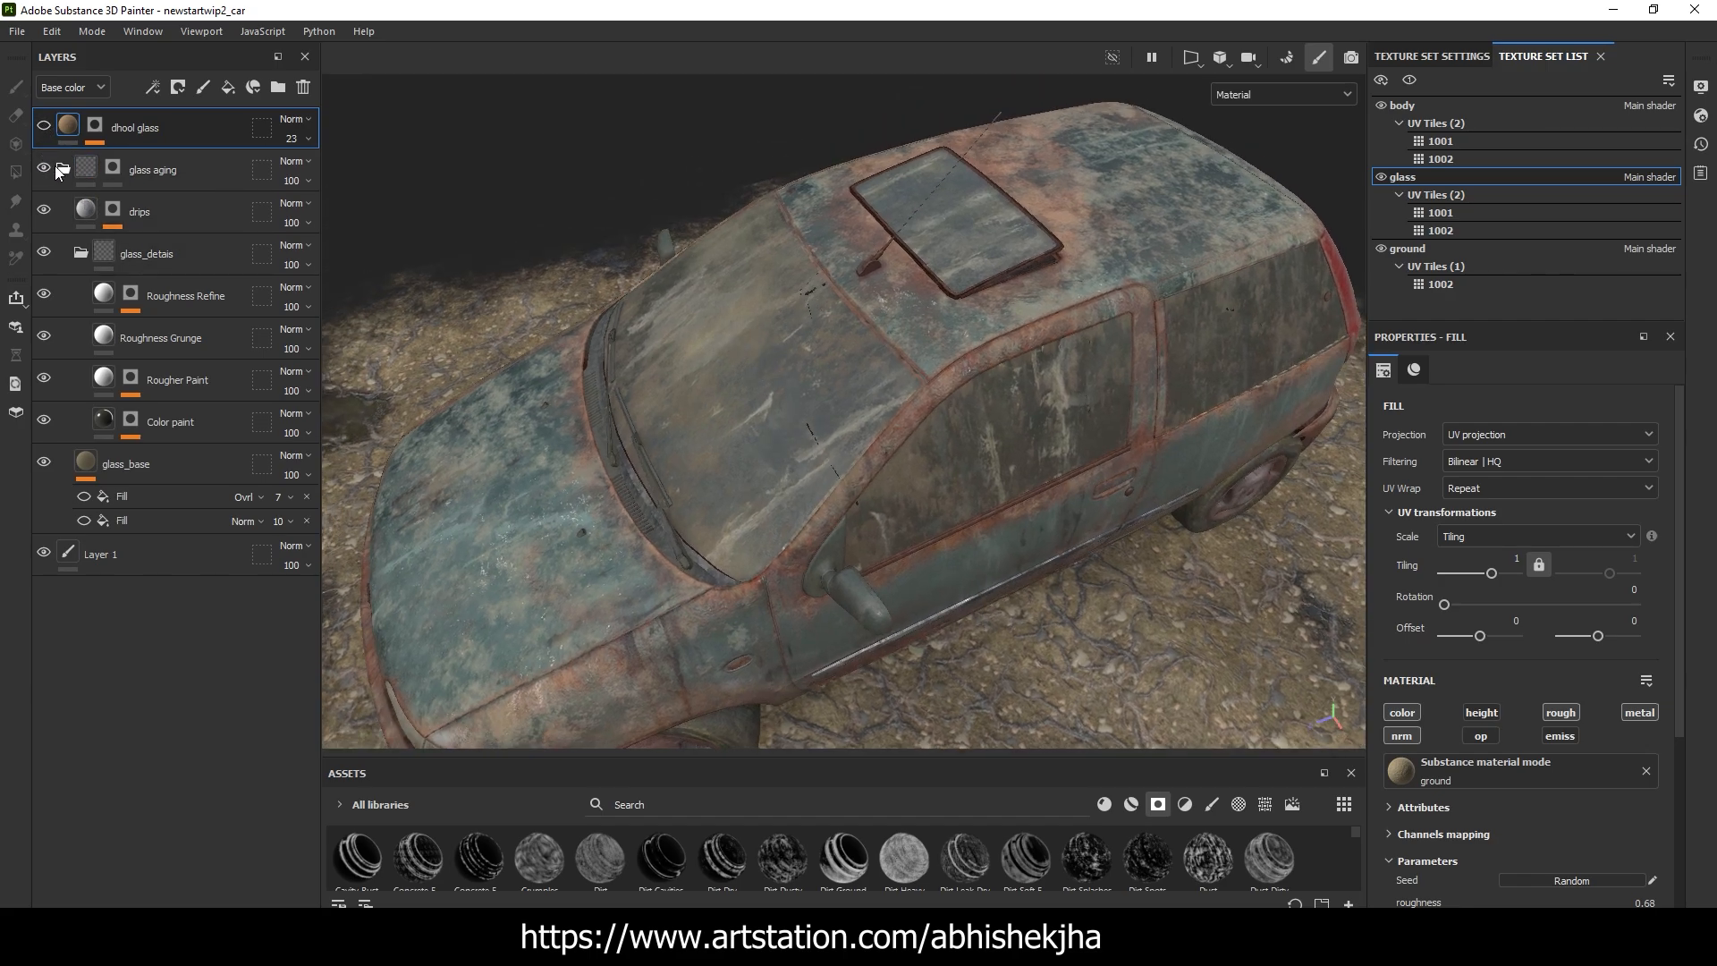
left_click(45, 337, "alt")
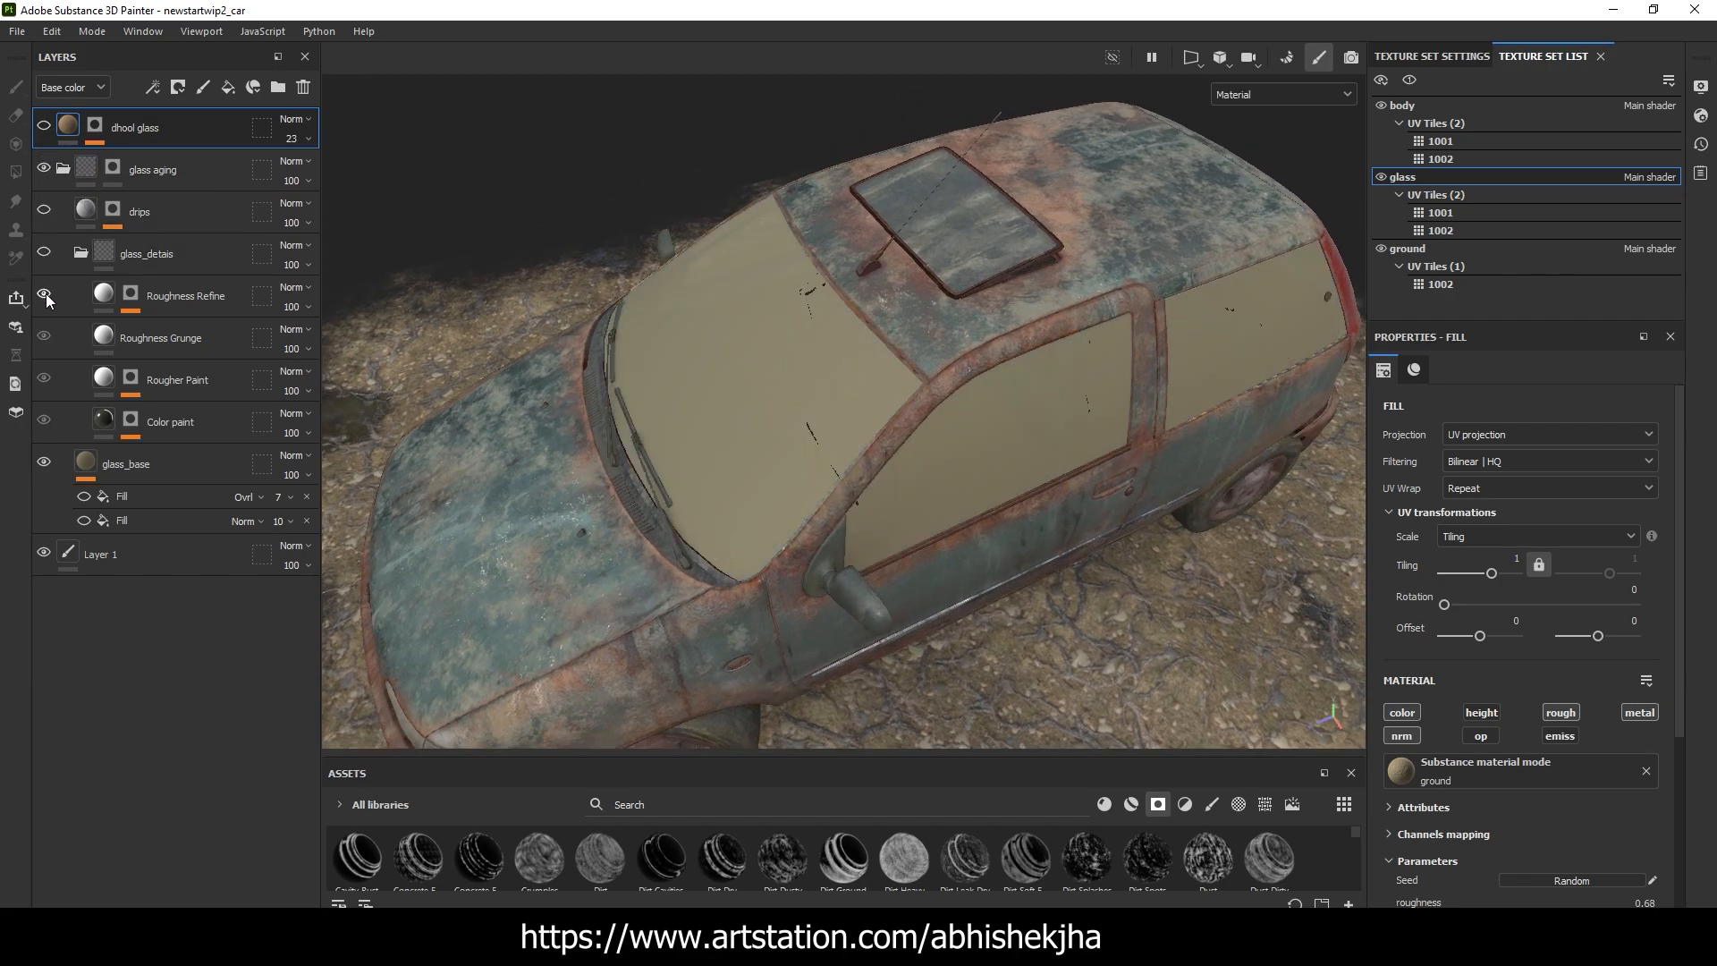
left_click_drag(749, 419, 881, 362, "alt")
scroll(1117, 352, "down", 5)
scroll(872, 364, "up", 4)
Review the glass_base layer's material channels, comparing the side window with and without the opacity channel
left_click(159, 483)
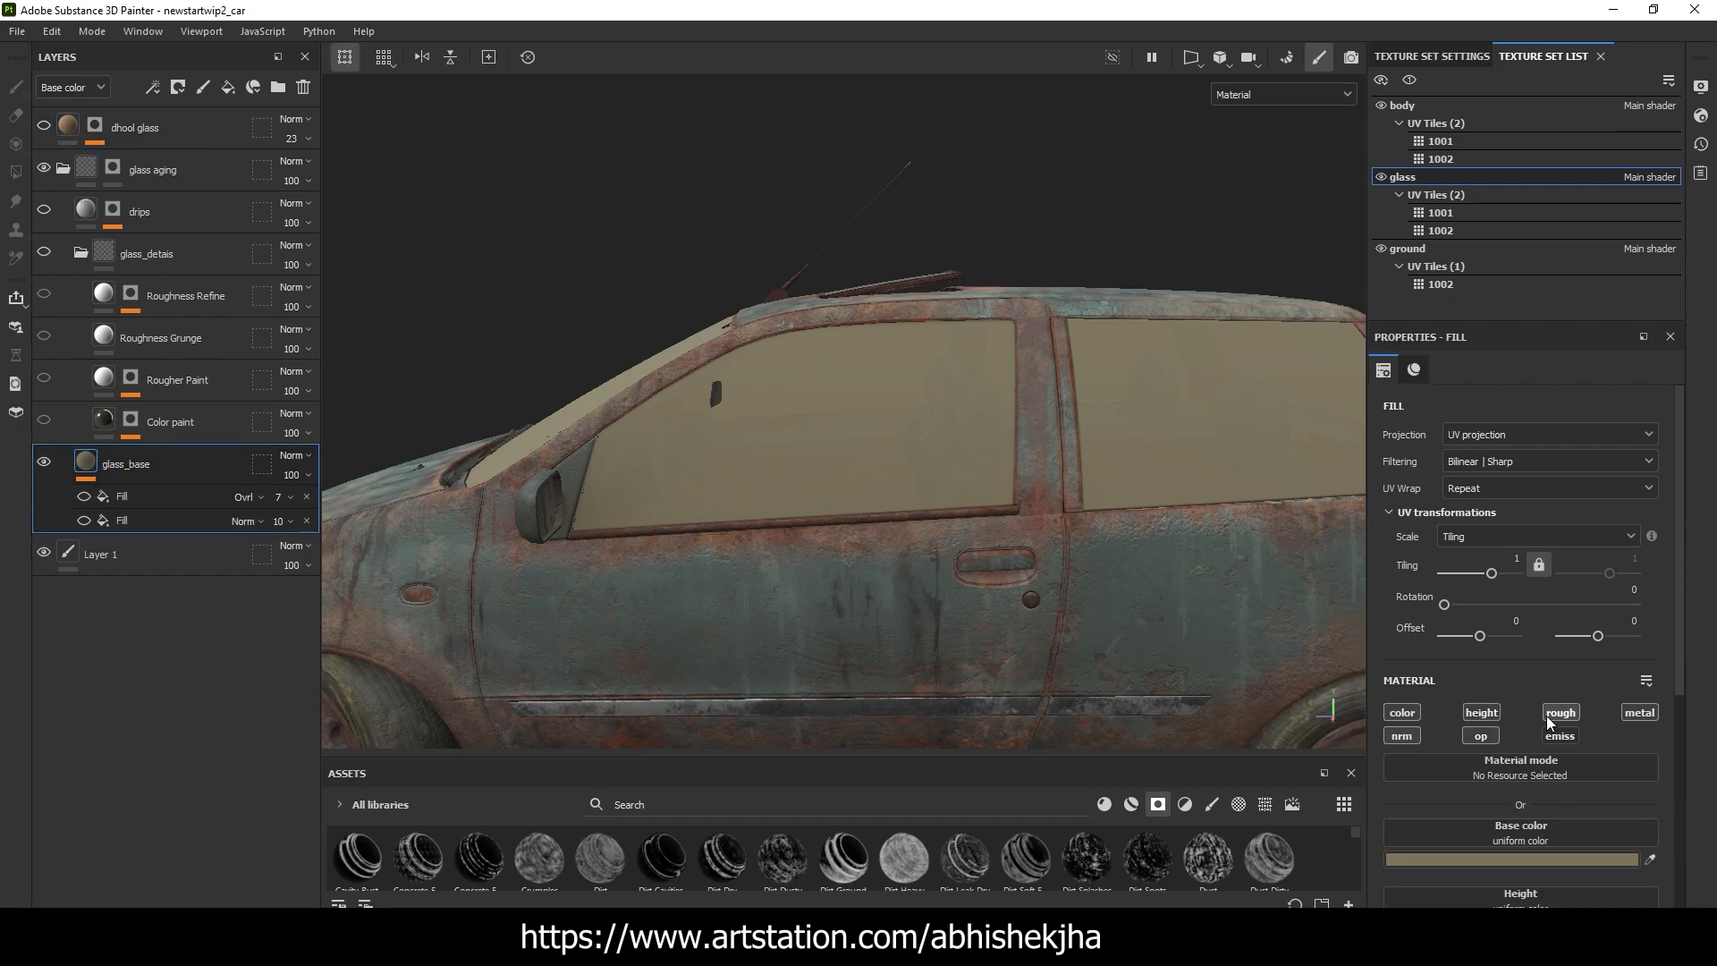
scroll(1499, 702, "down", 1)
scroll(932, 408, "down", 4)
left_click_drag(932, 407, 953, 358, "alt")
scroll(851, 410, "up", 5)
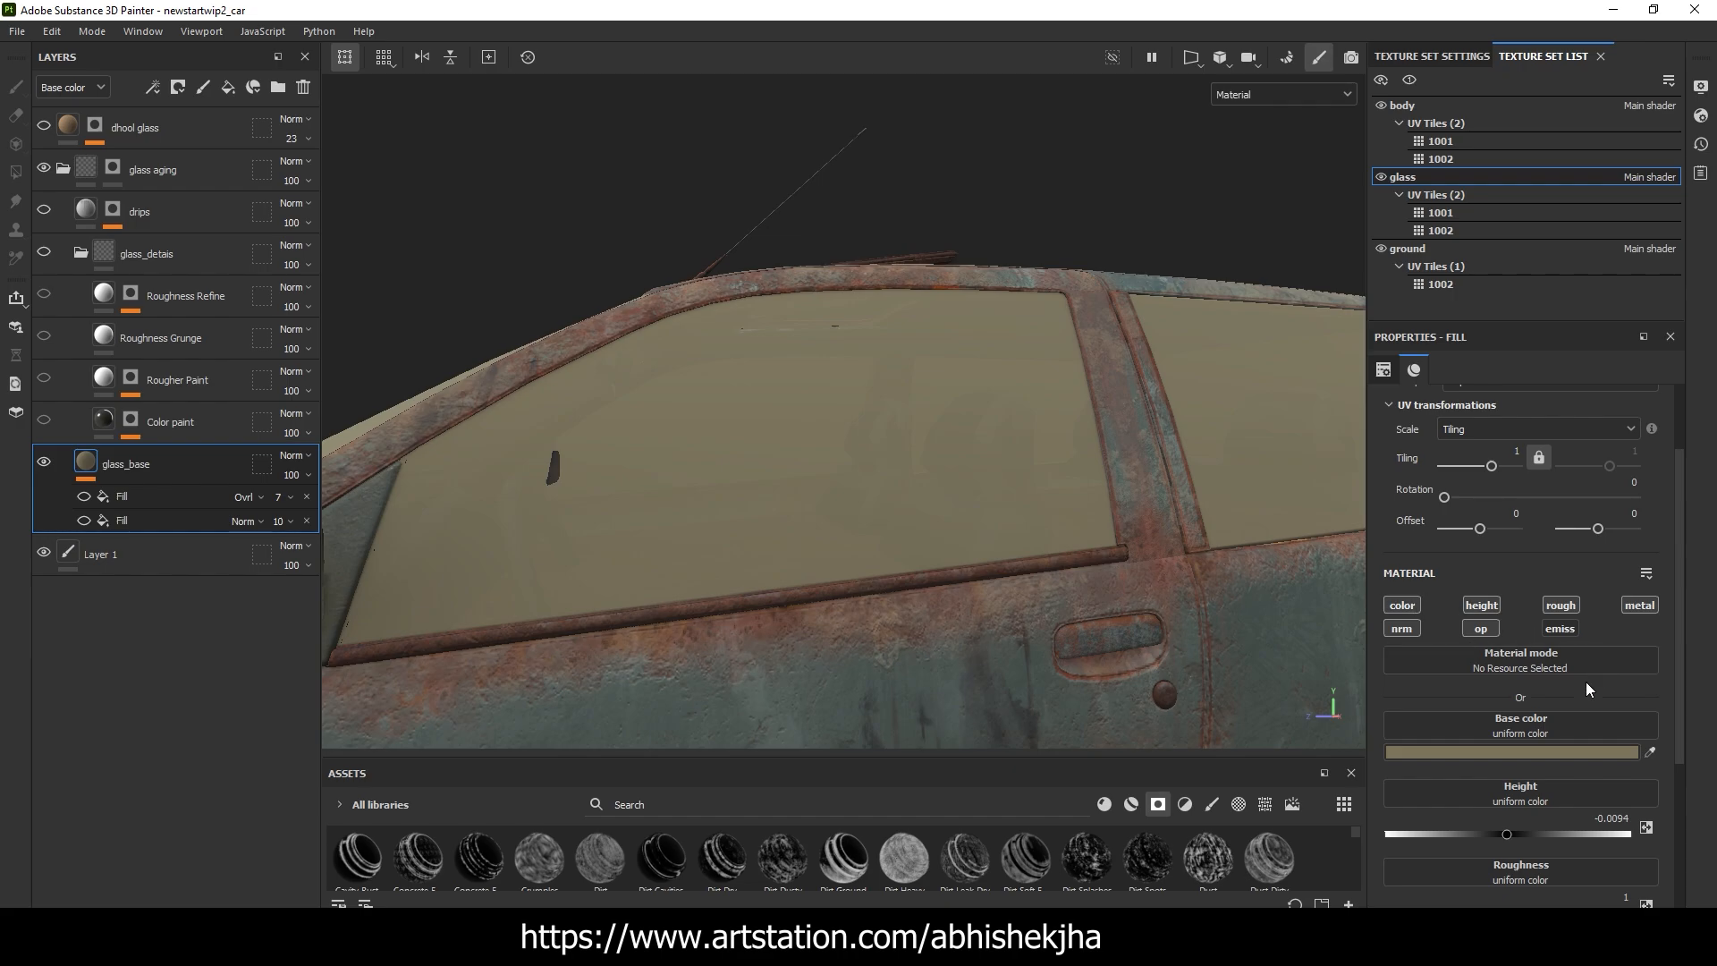
scroll(1587, 682, "down", 1)
scroll(1452, 741, "down", 4)
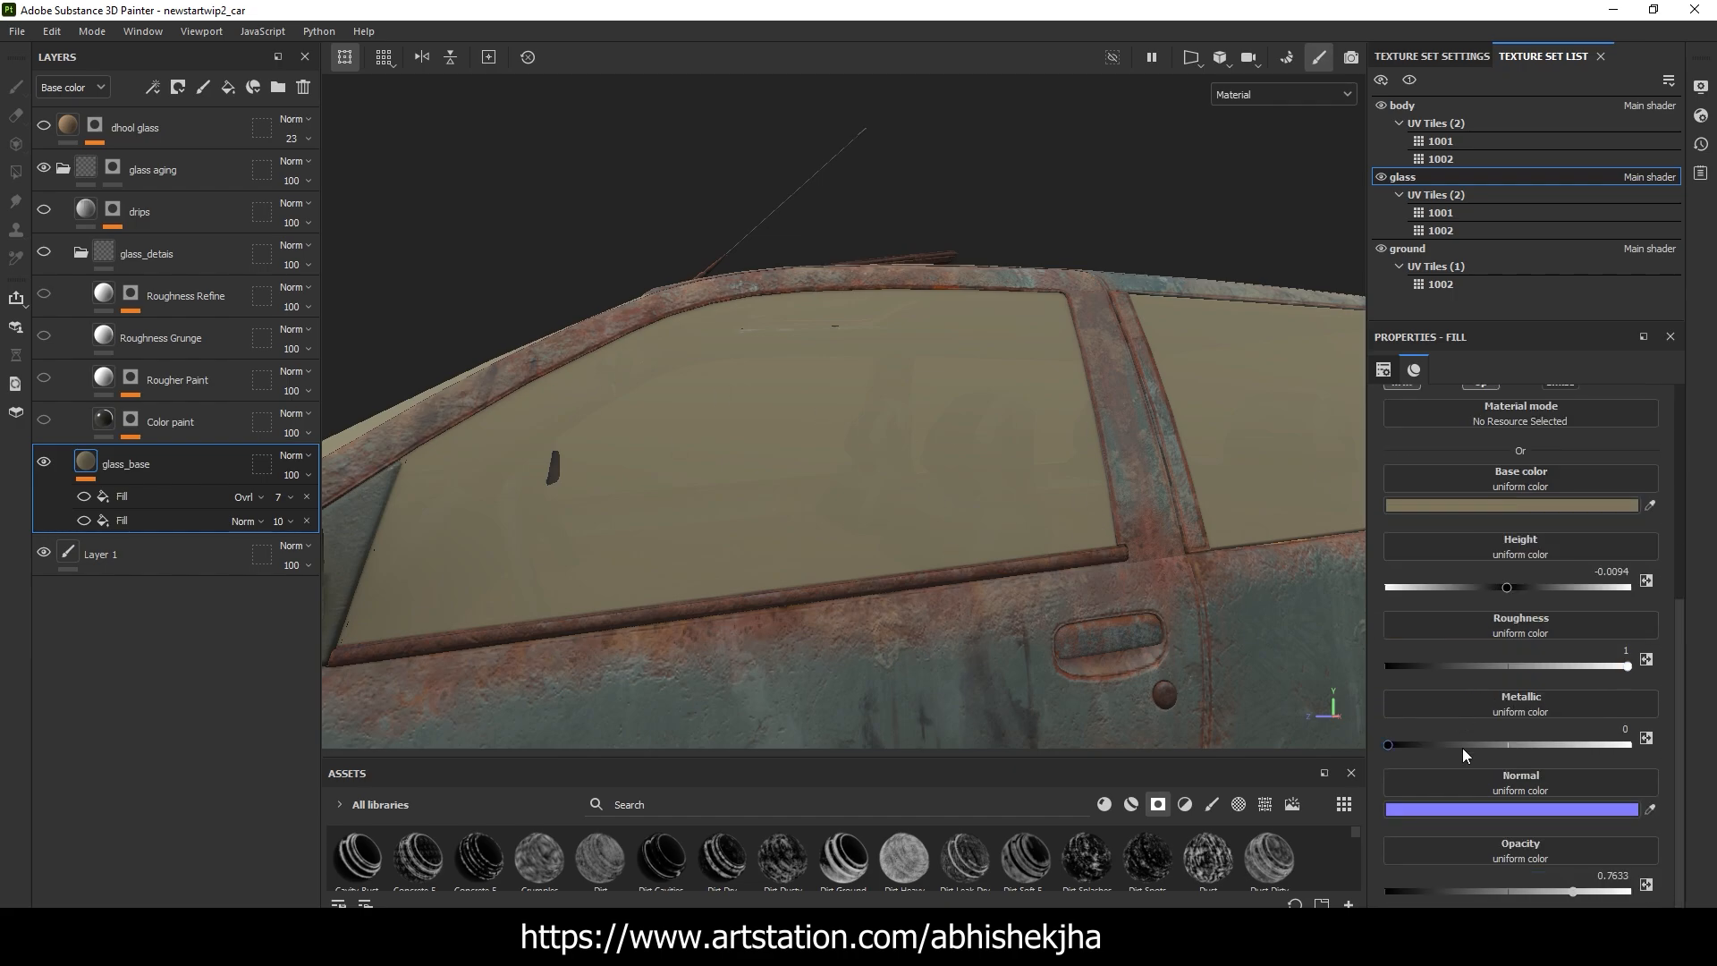
scroll(1462, 748, "up", 5)
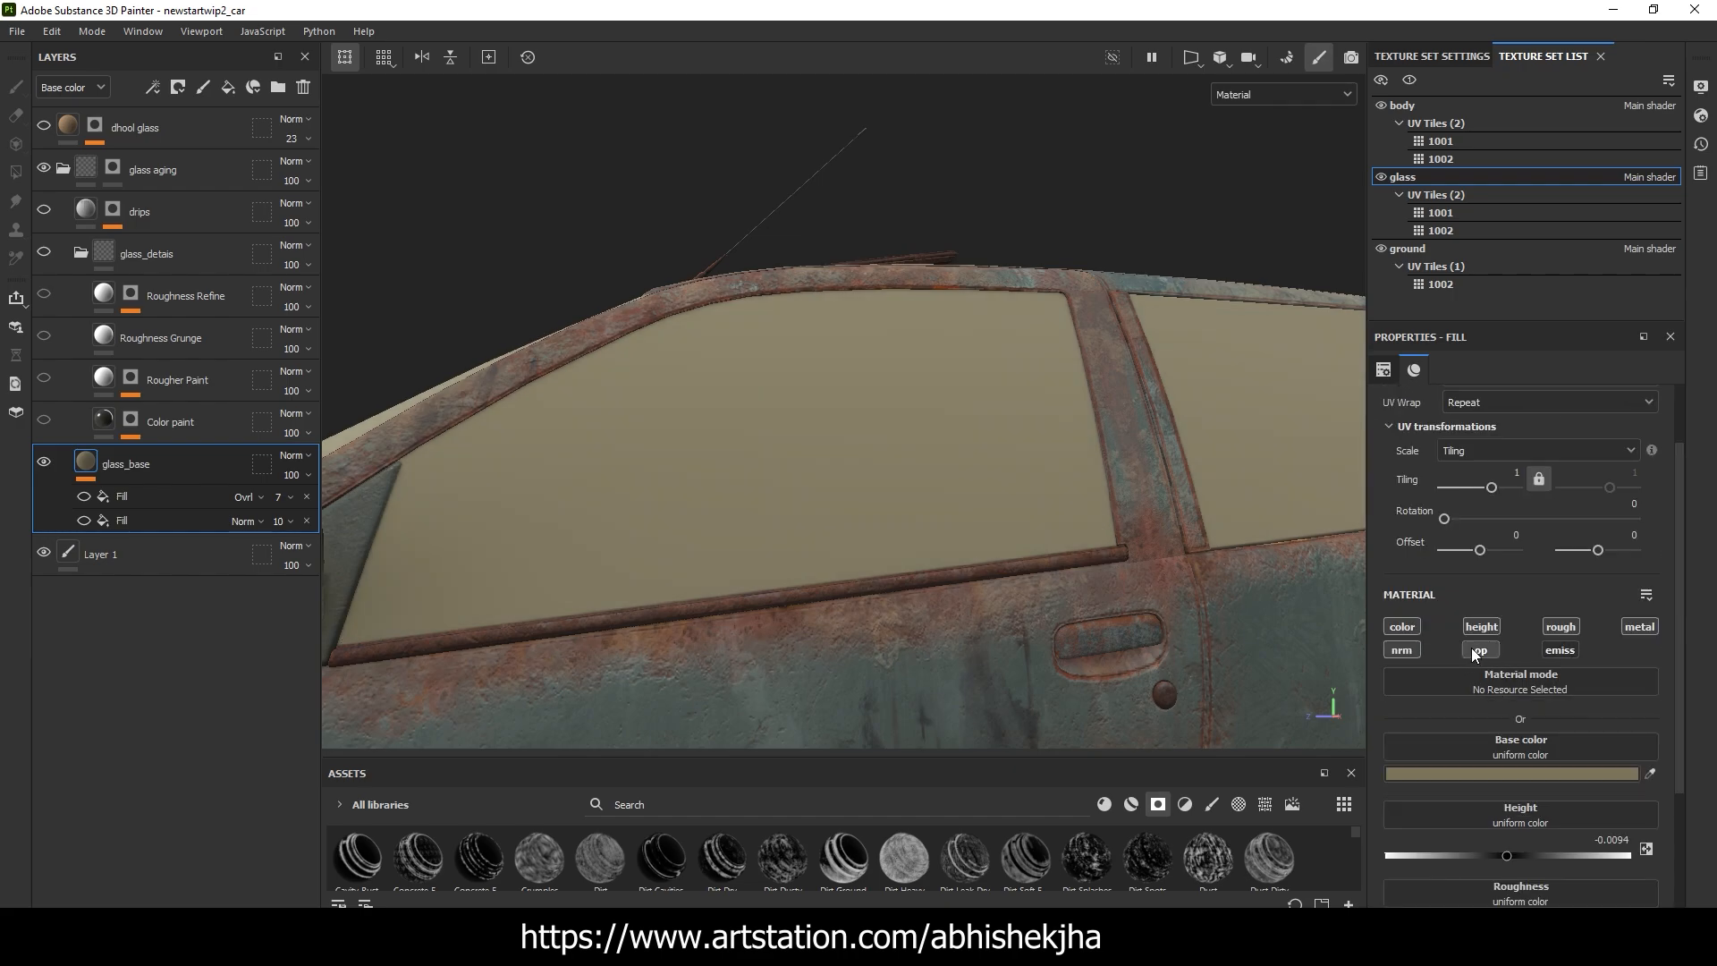
Try glass_base opacities of 0.7236 and 0.8727 on the windows, and restore the opacity to 0.7633
scroll(1521, 720, "down", 5)
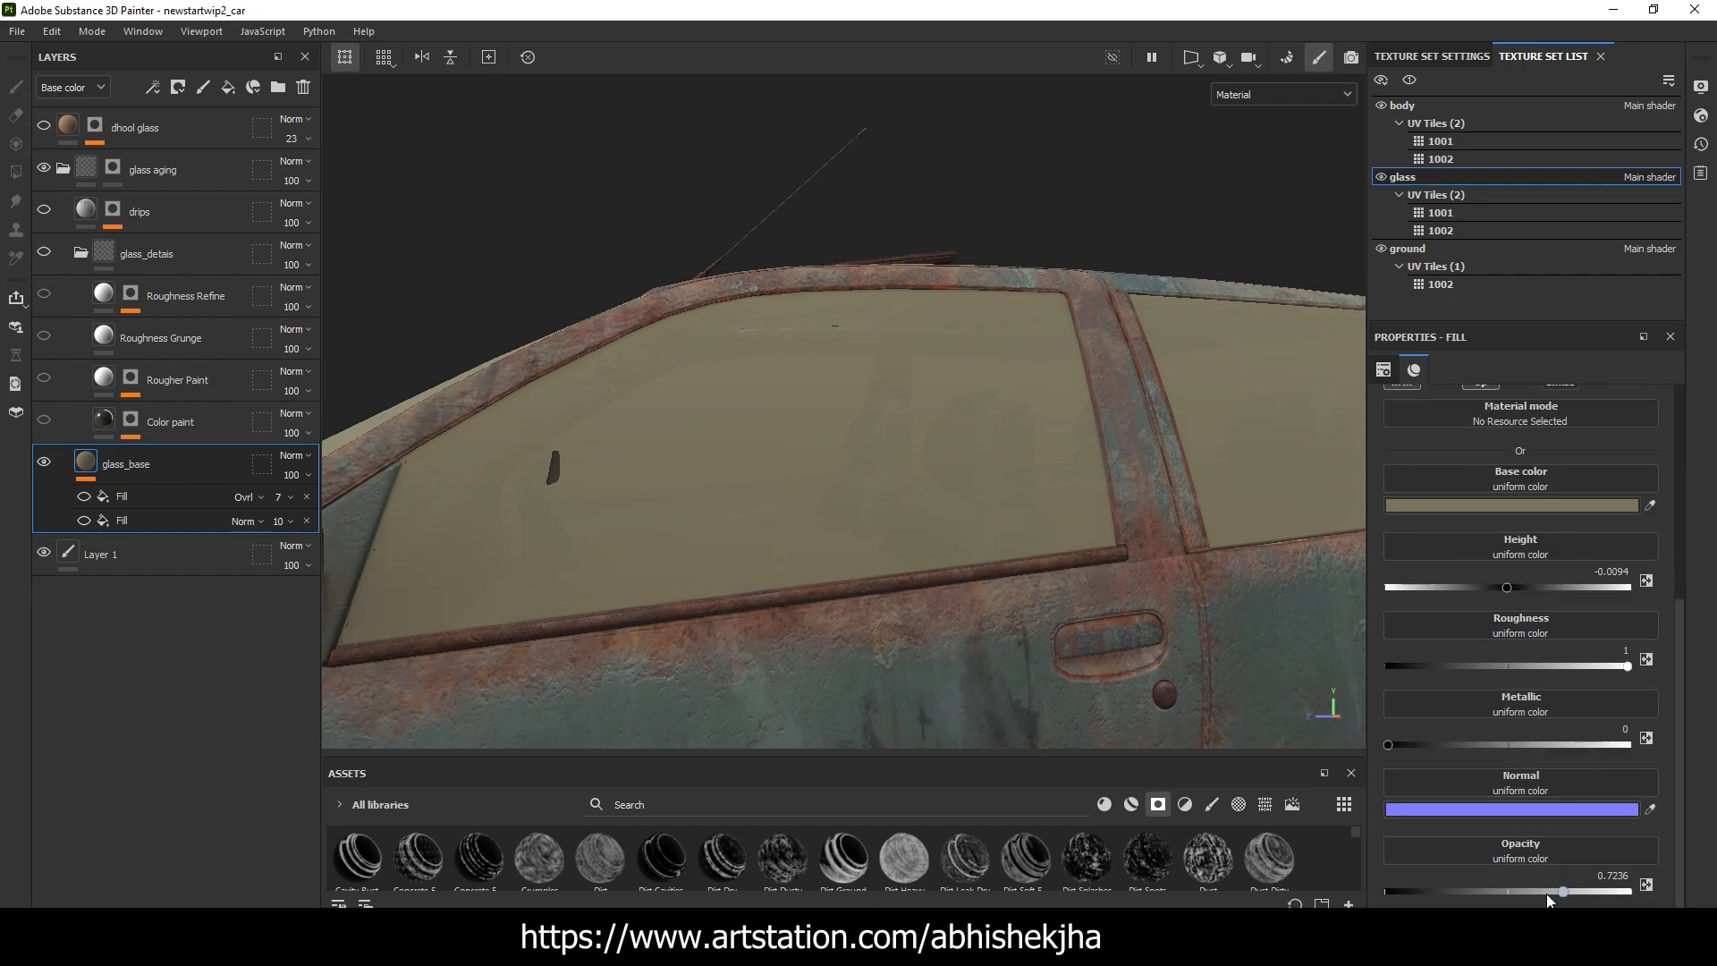
left_click_drag(1561, 893, 1594, 893)
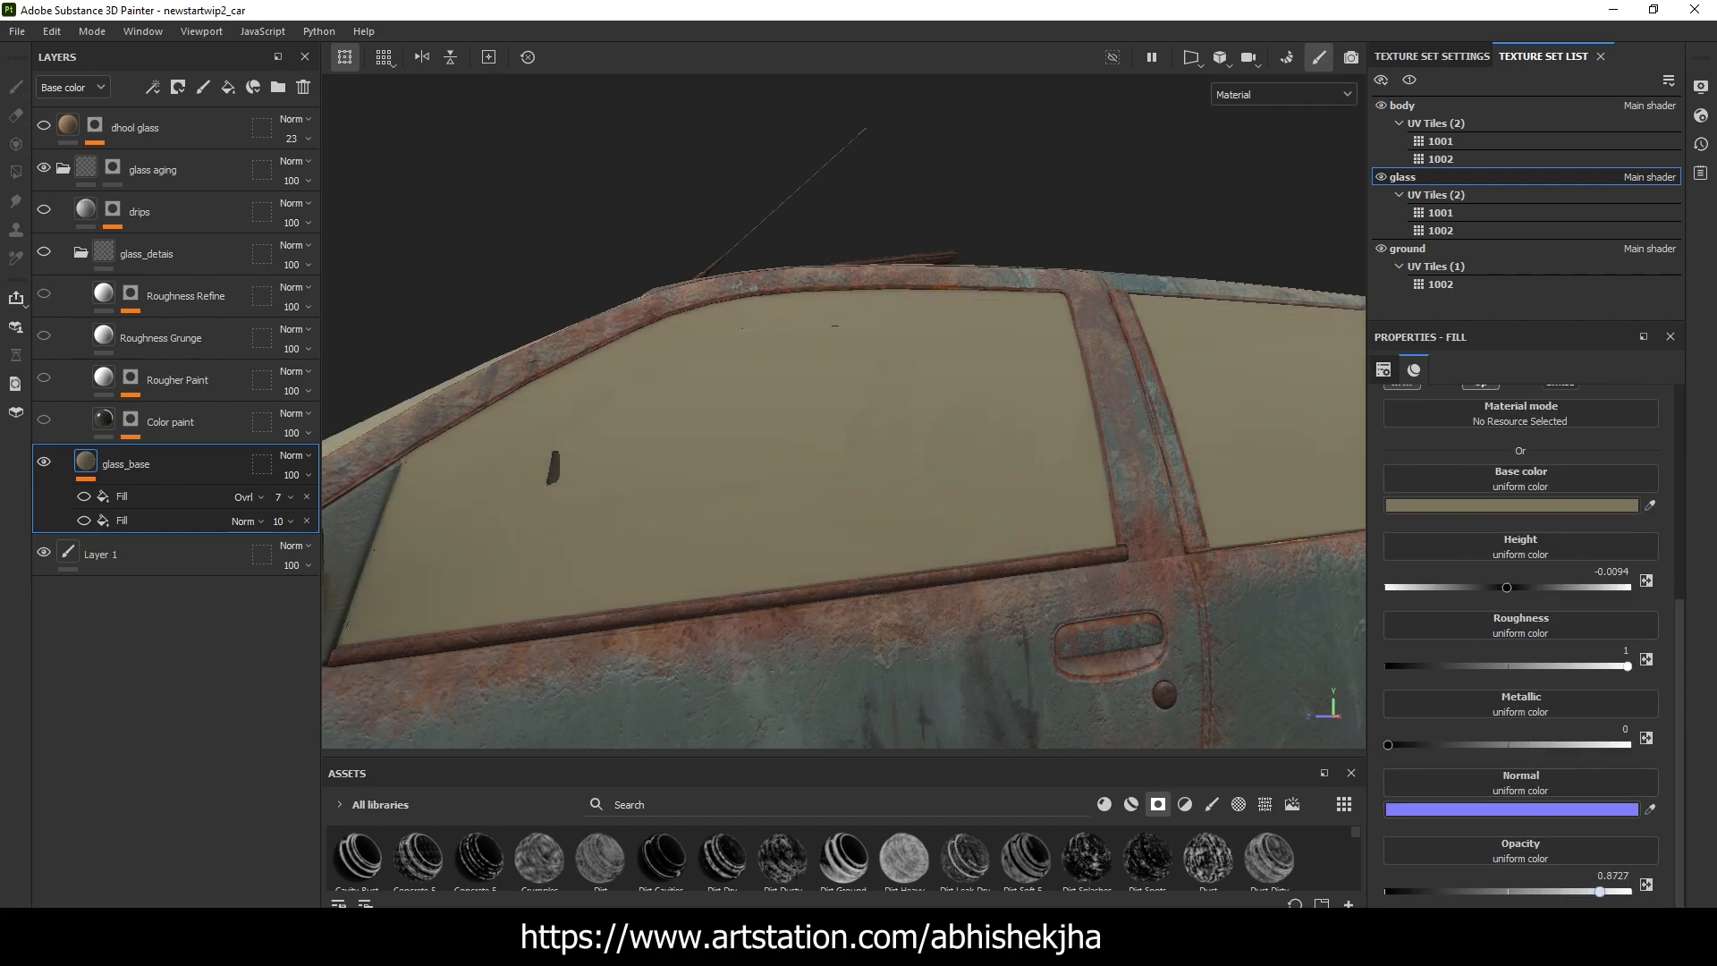
left_click_drag(1031, 425, 810, 460, "alt")
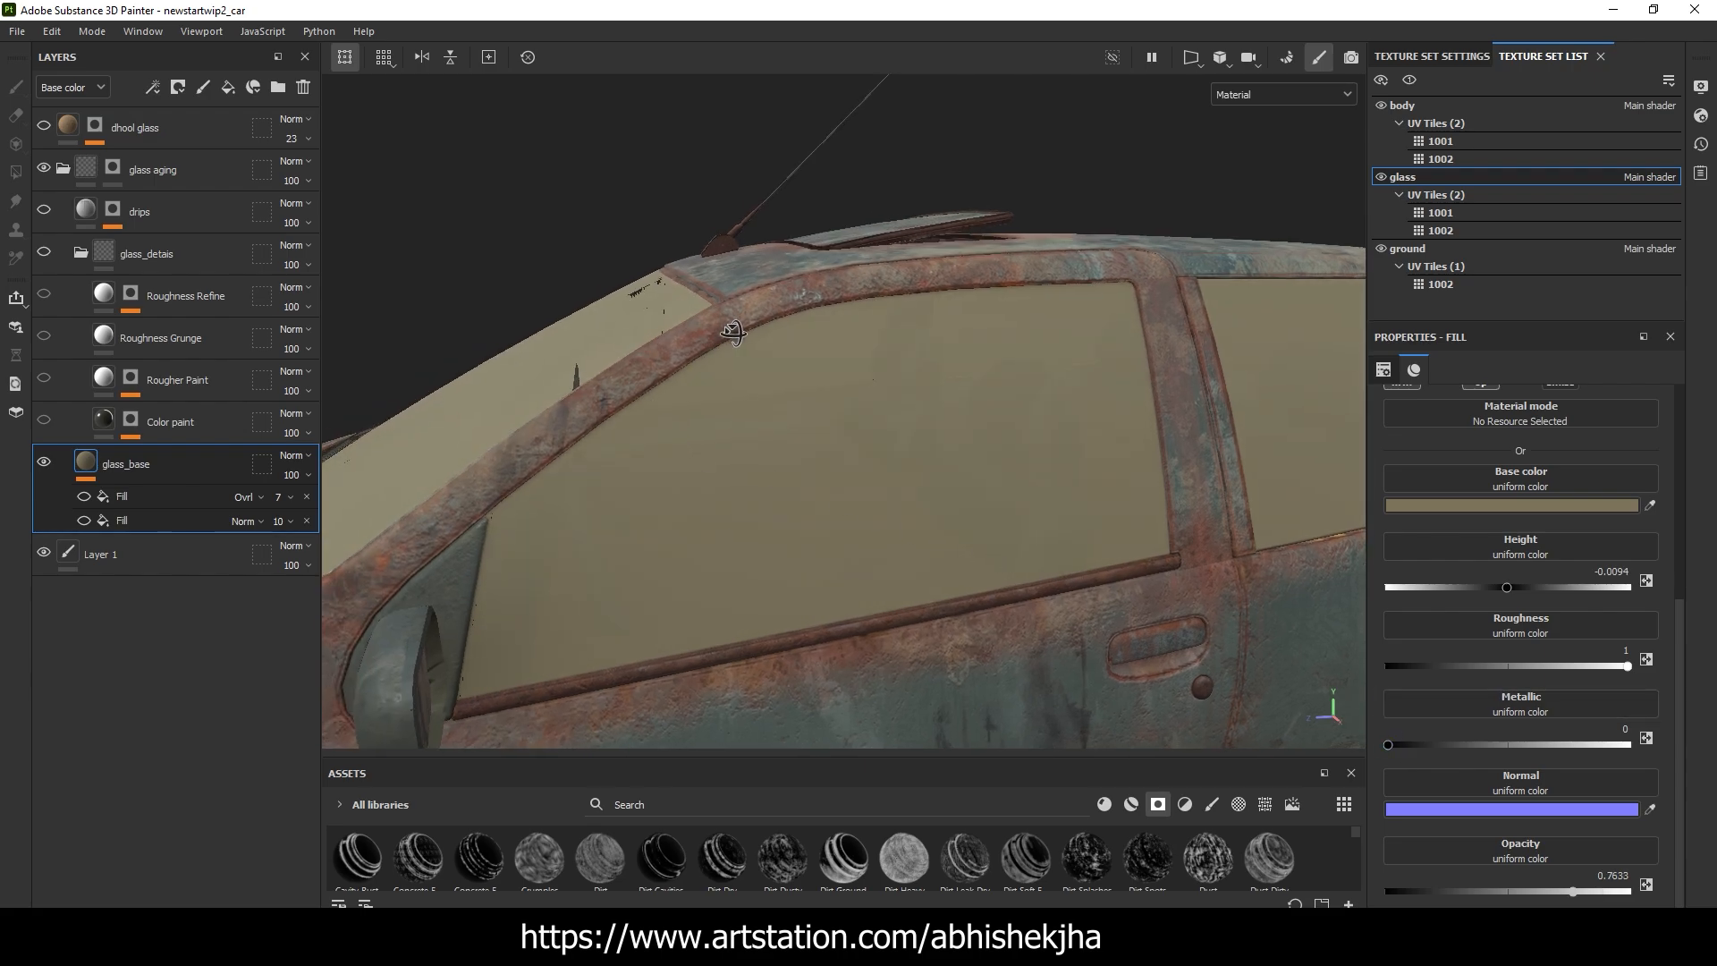
left_click_drag(1601, 892, 1574, 892)
left_click_drag(582, 280, 612, 313, "alt")
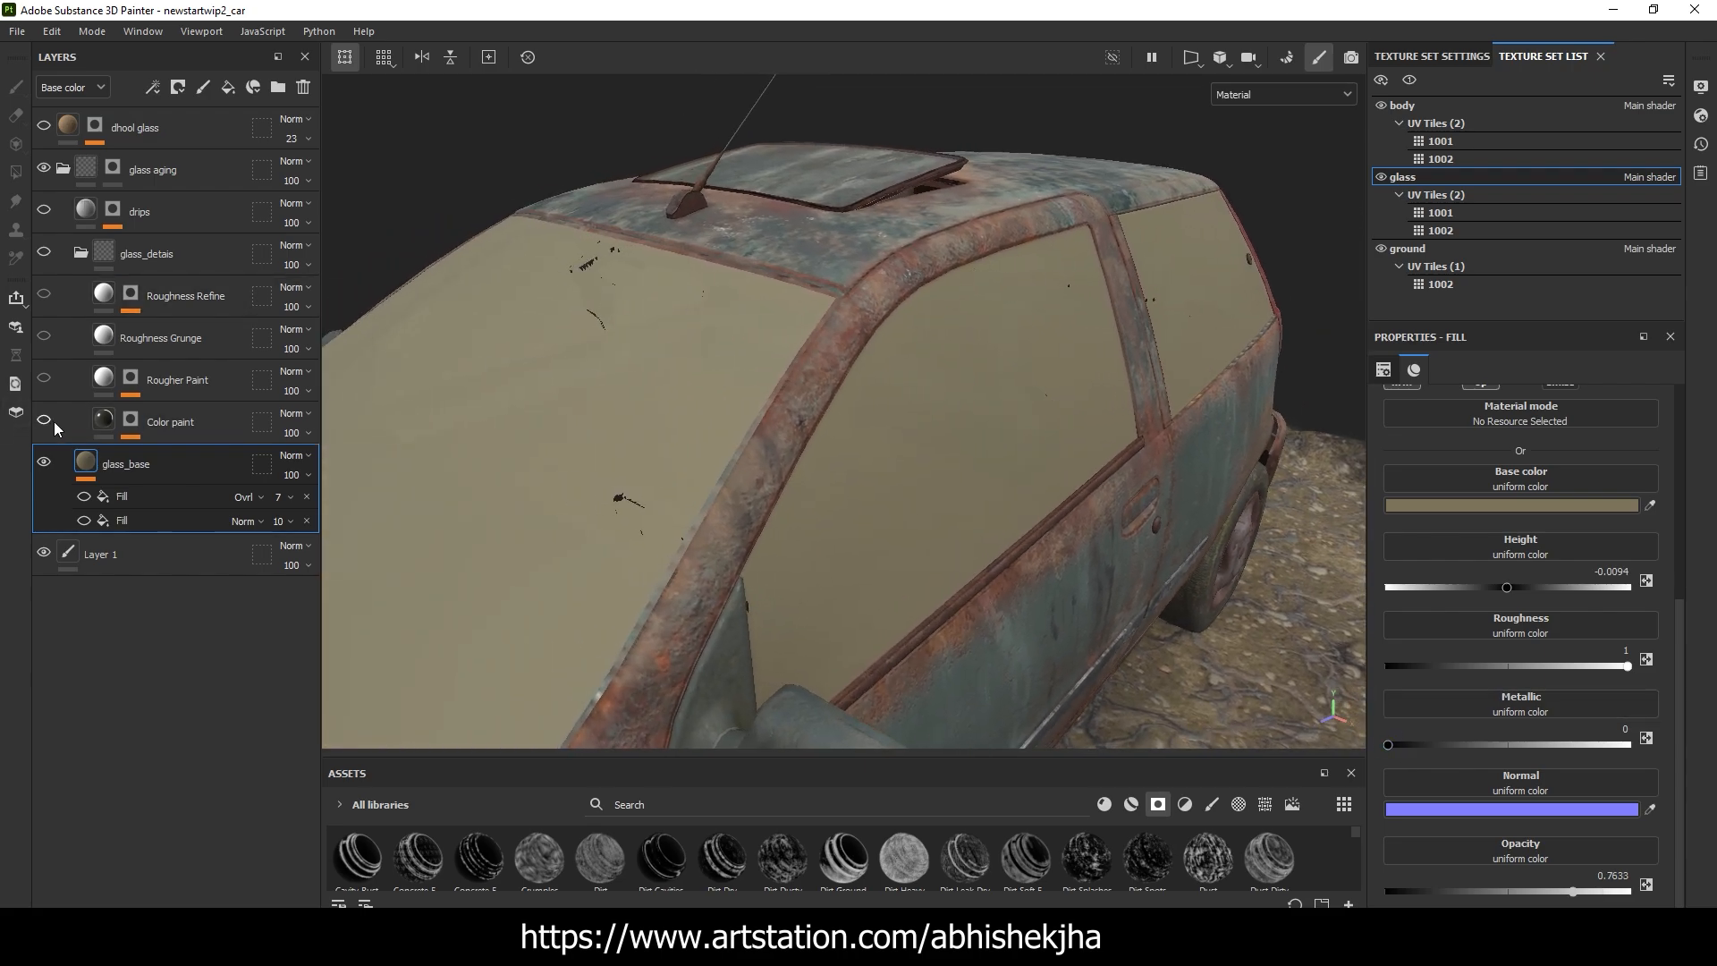
Show the Color paint layer in the glass_detais folder and inspect its material on the windshield and side windows
left_click(49, 423)
left_click_drag(941, 492, 1011, 488, "alt")
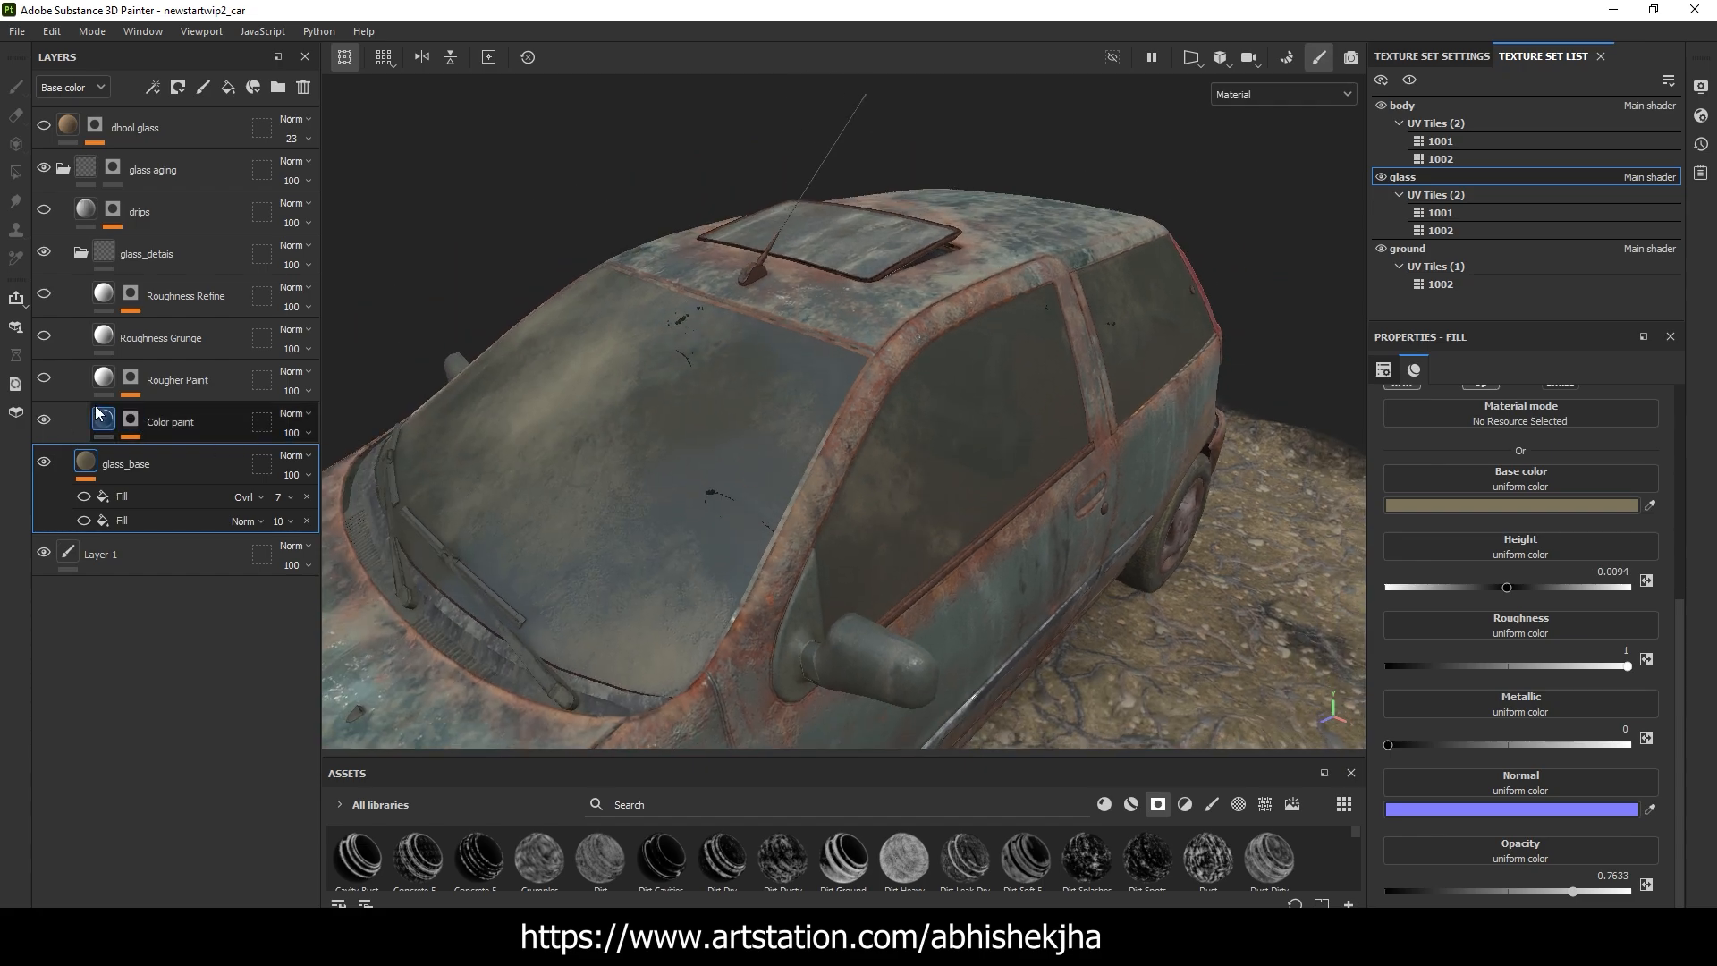
left_click(103, 418)
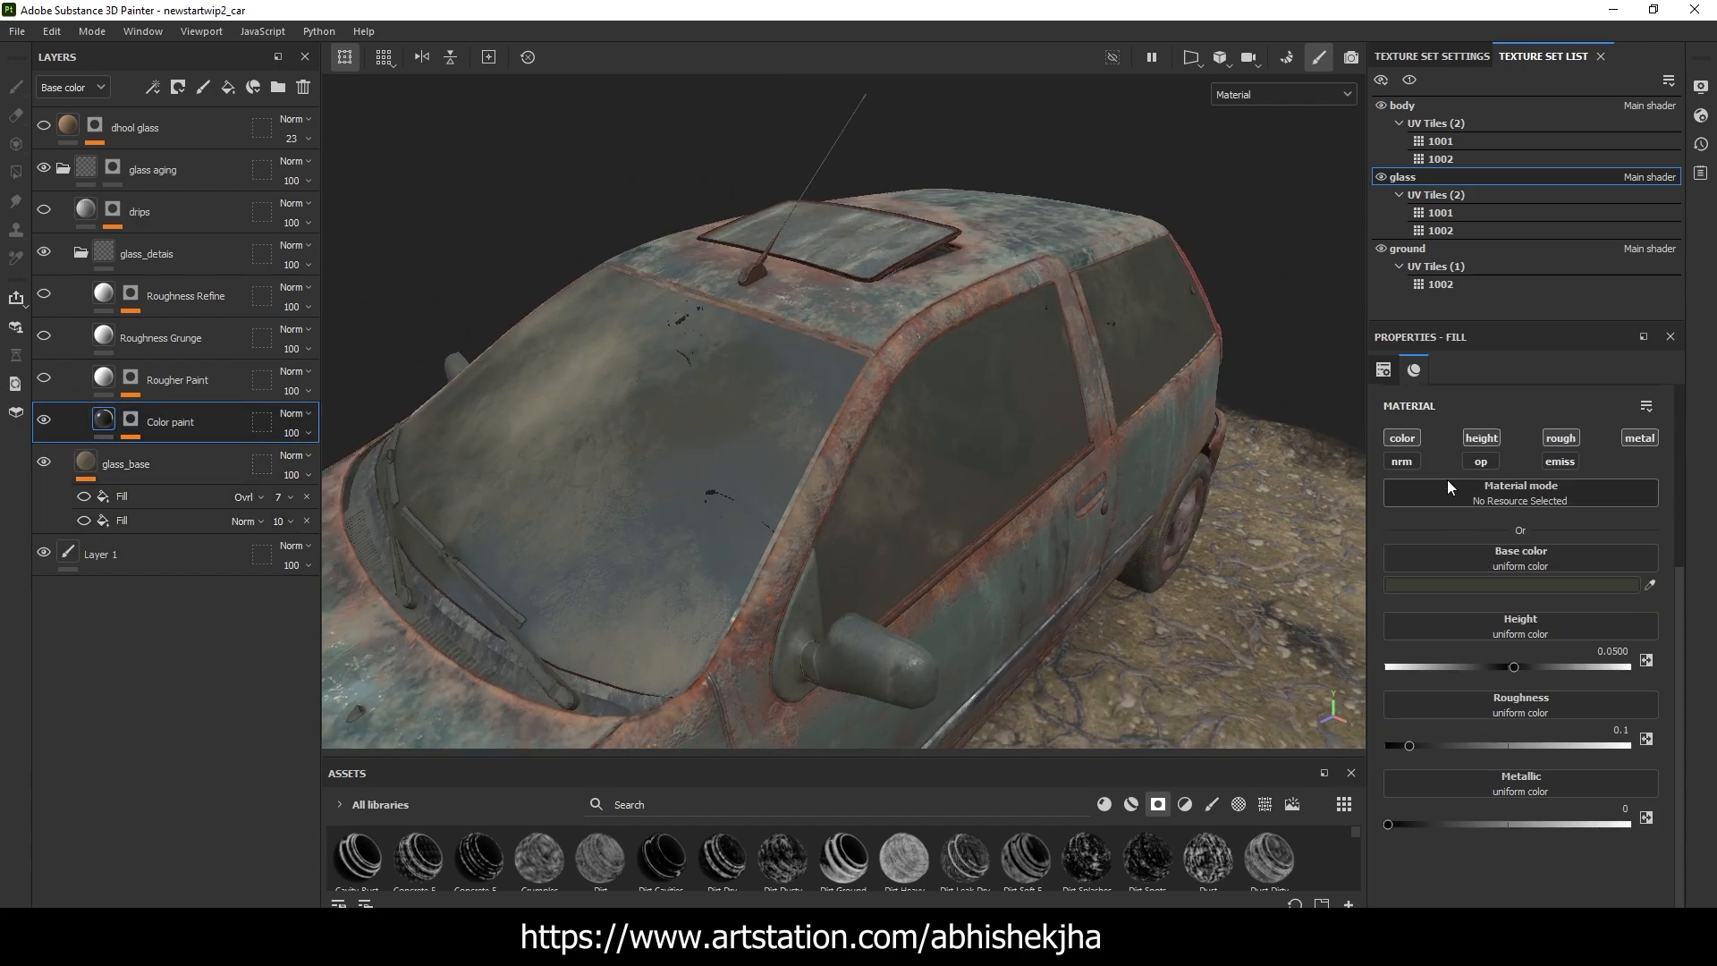
left_click_drag(809, 480, 1180, 483, "alt")
middle_click_drag(818, 429, 855, 453, "alt")
left_click_drag(855, 453, 774, 484, "alt")
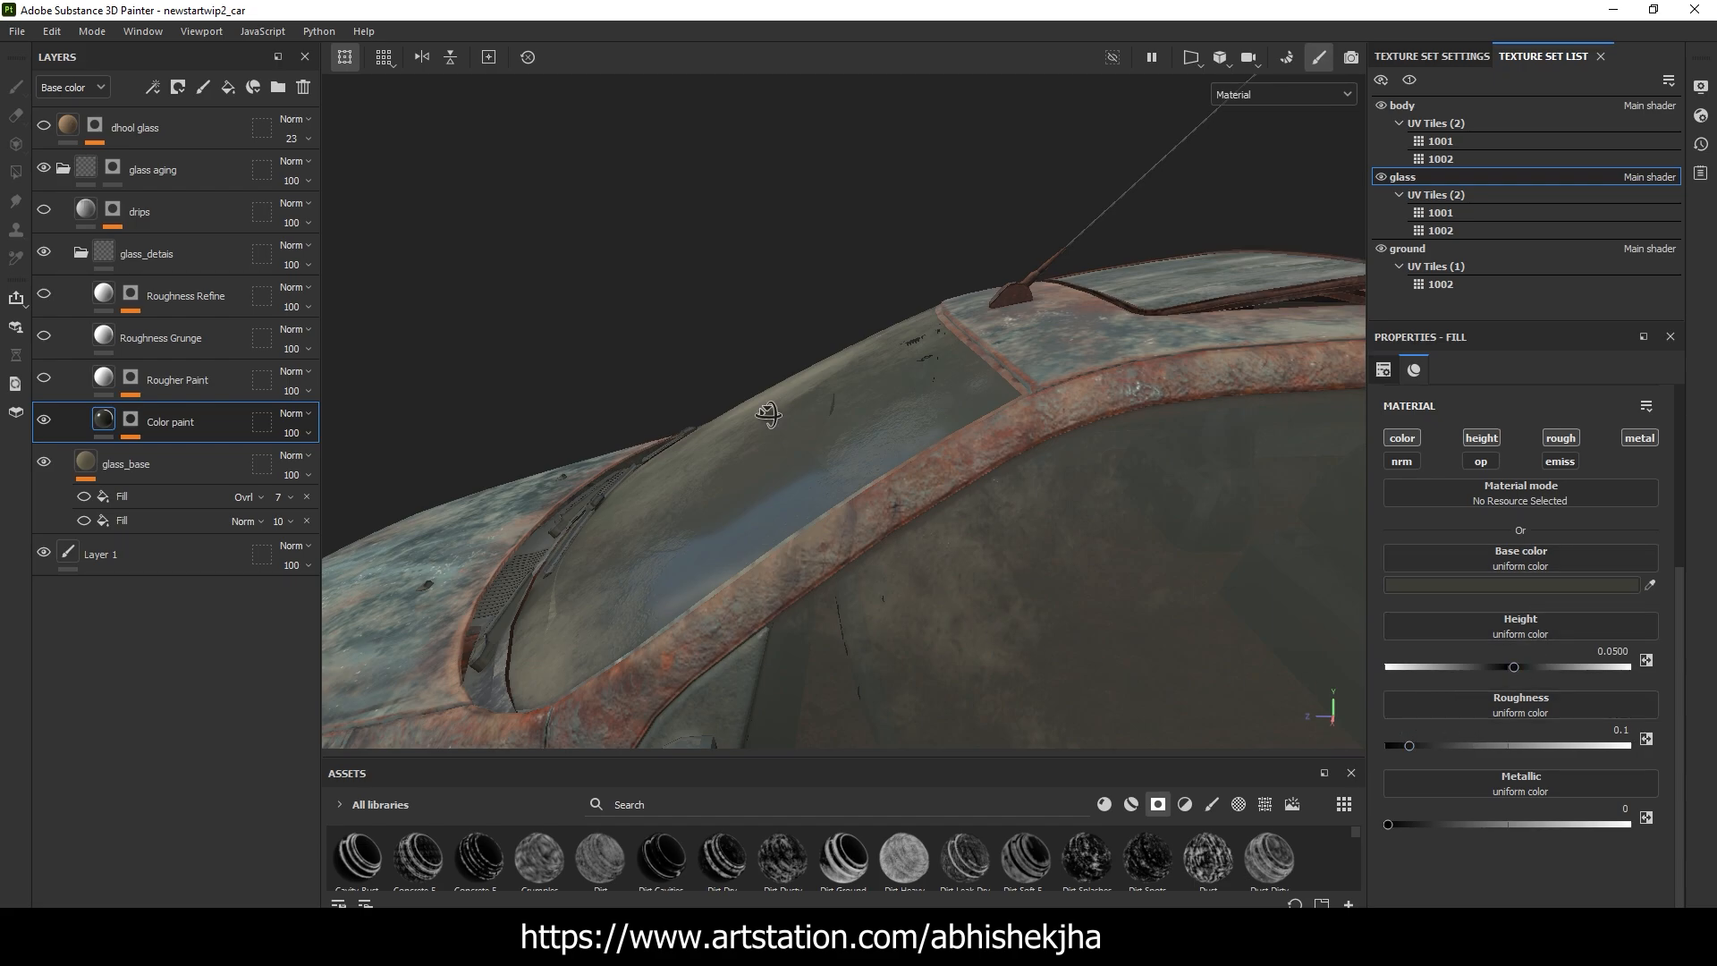
left_click_drag(767, 413, 1056, 469, "alt")
left_click_drag(564, 436, 572, 424, "alt")
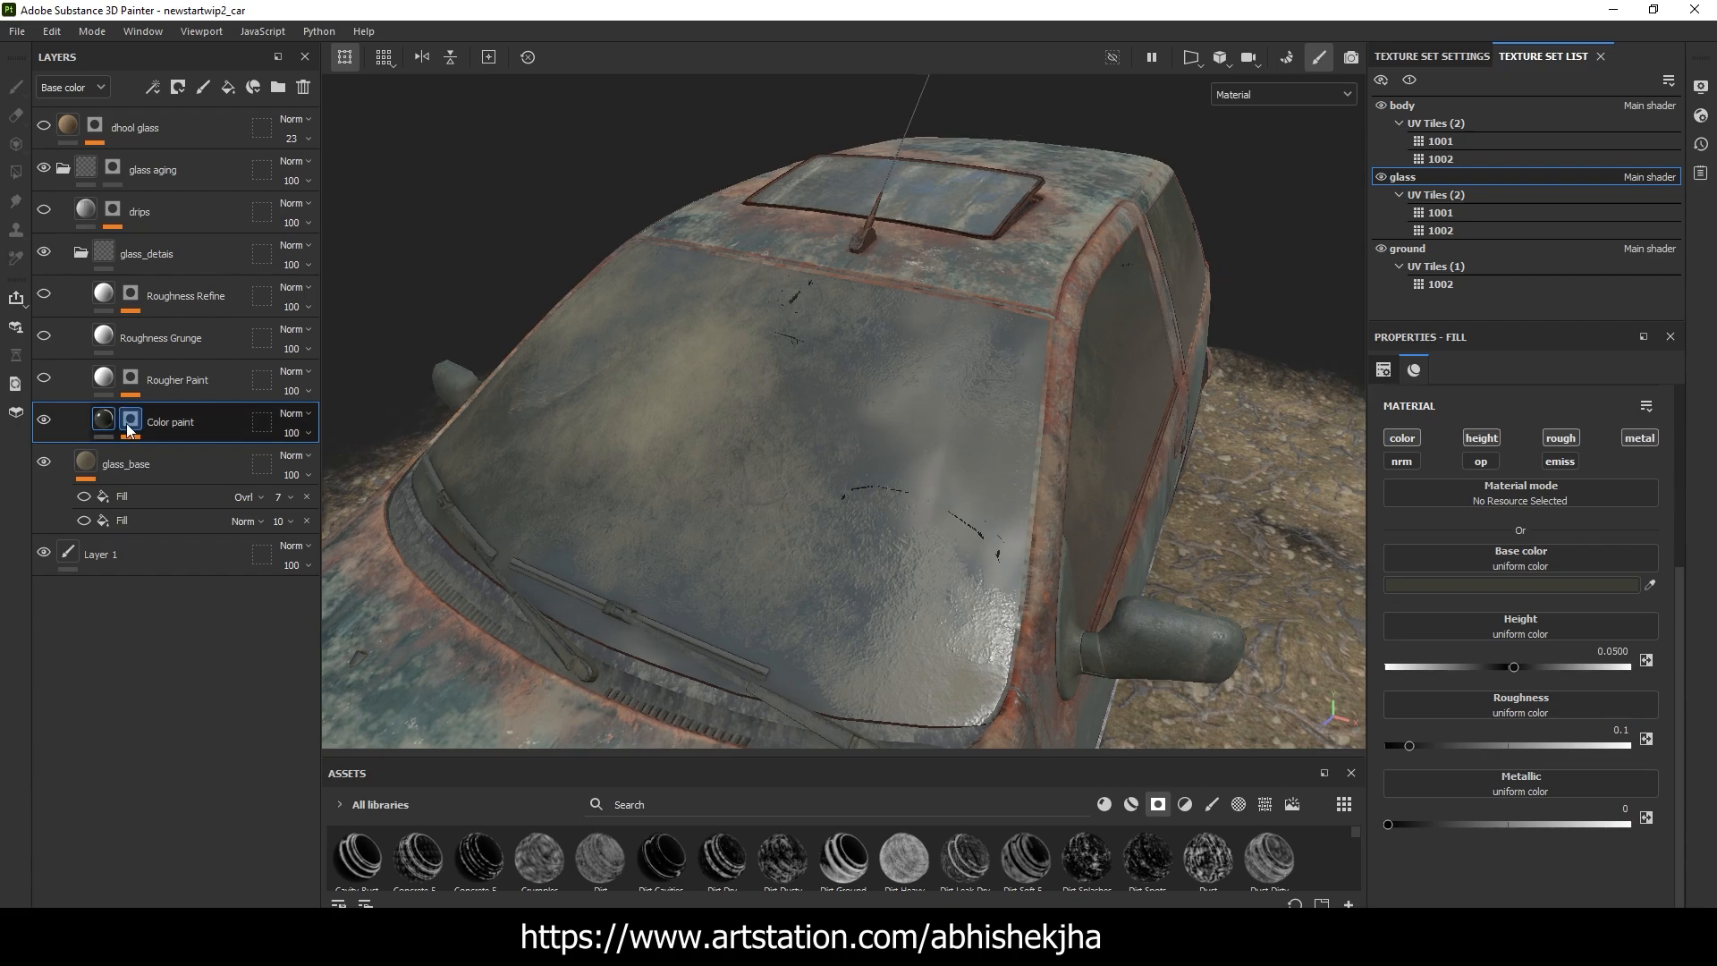
Inspect the Dirt generator in the Color paint mask, comparing the windshield with the generator off and on
left_click(130, 420)
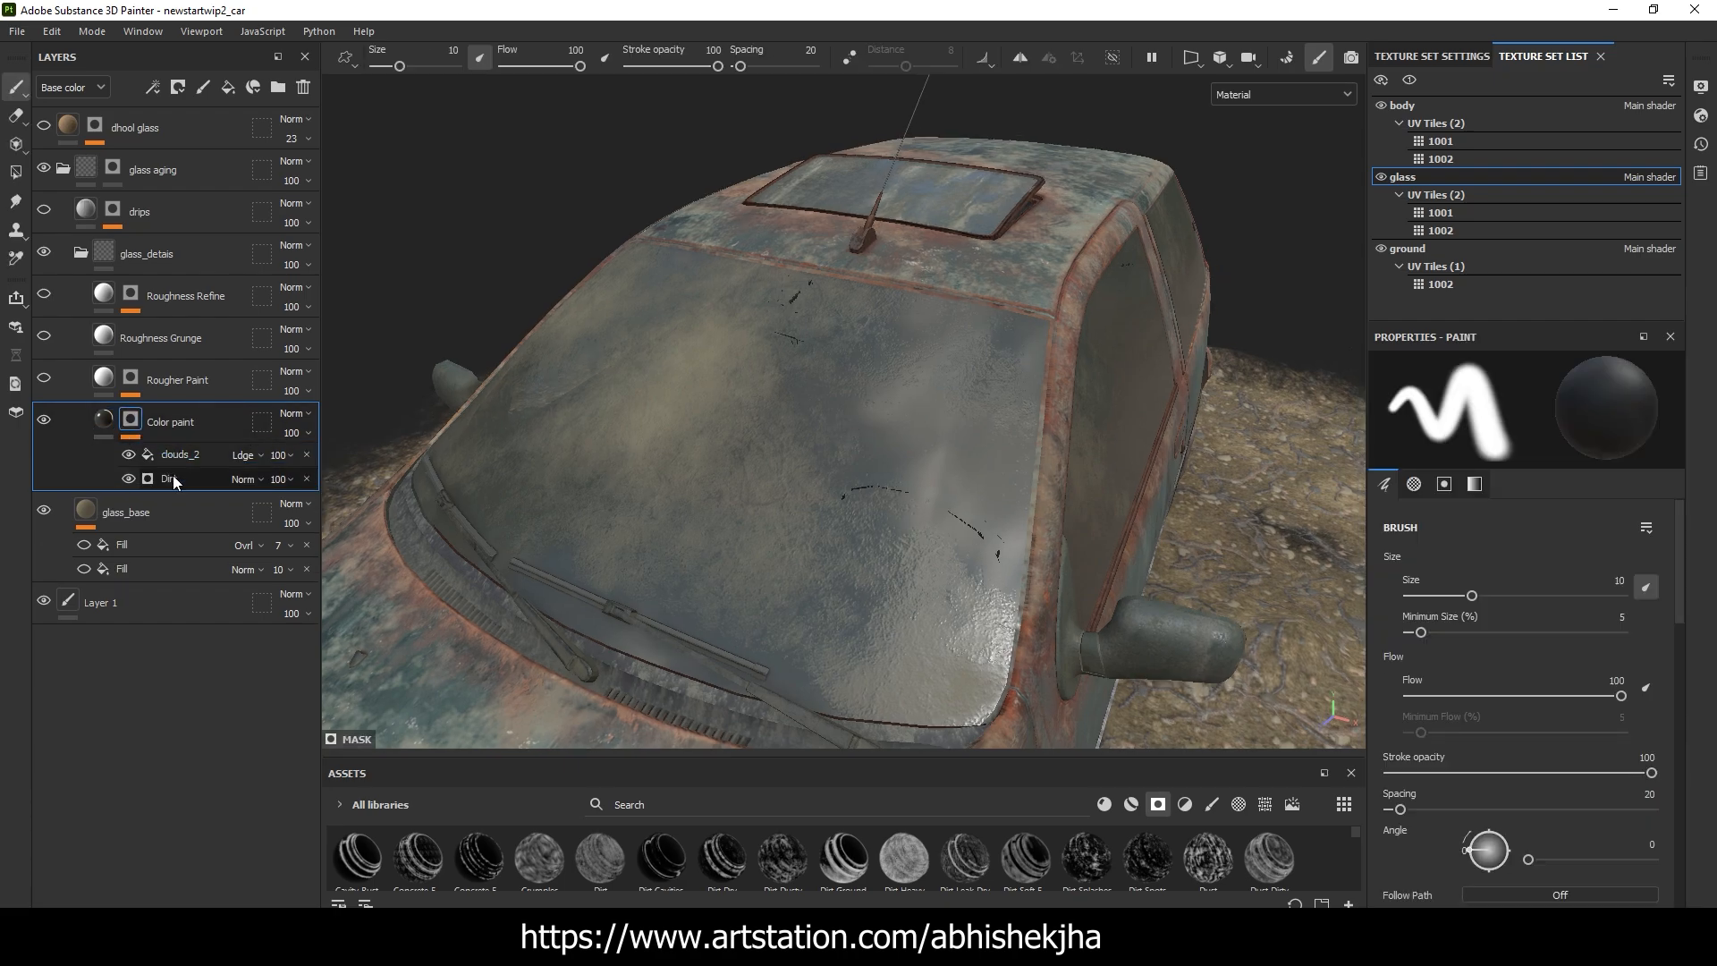
left_click(179, 478)
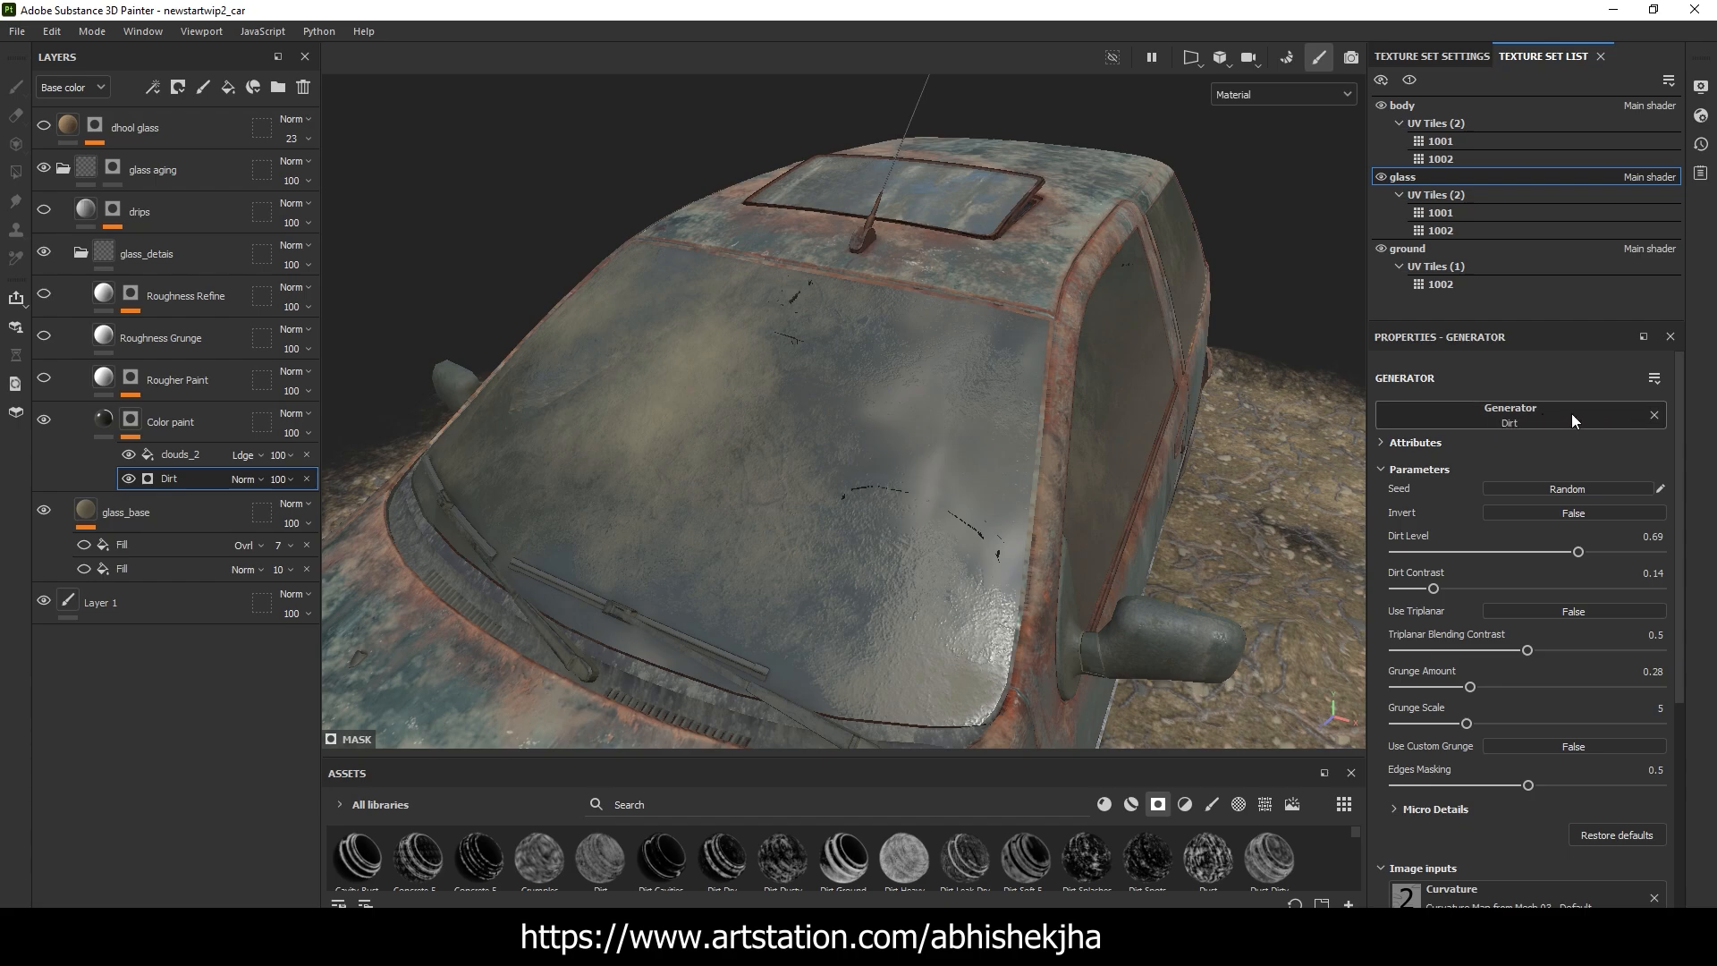
left_click_drag(862, 518, 725, 510, "alt")
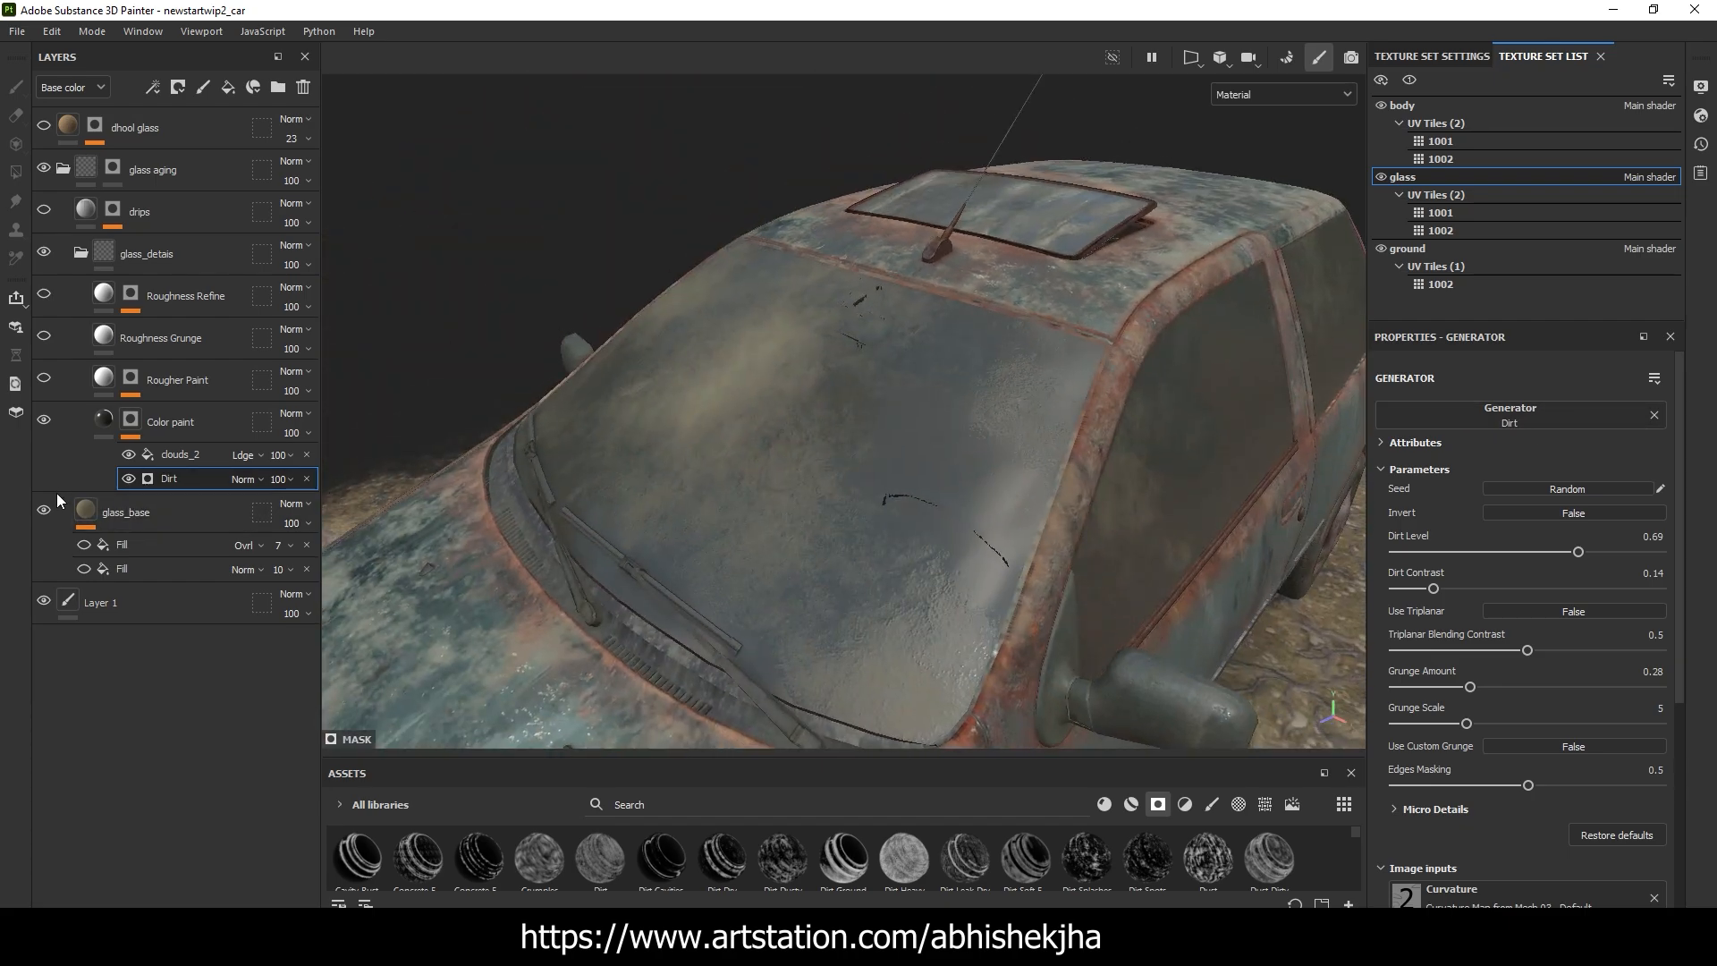
left_click(131, 481)
left_click(131, 480)
left_click_drag(648, 394, 903, 394, "alt")
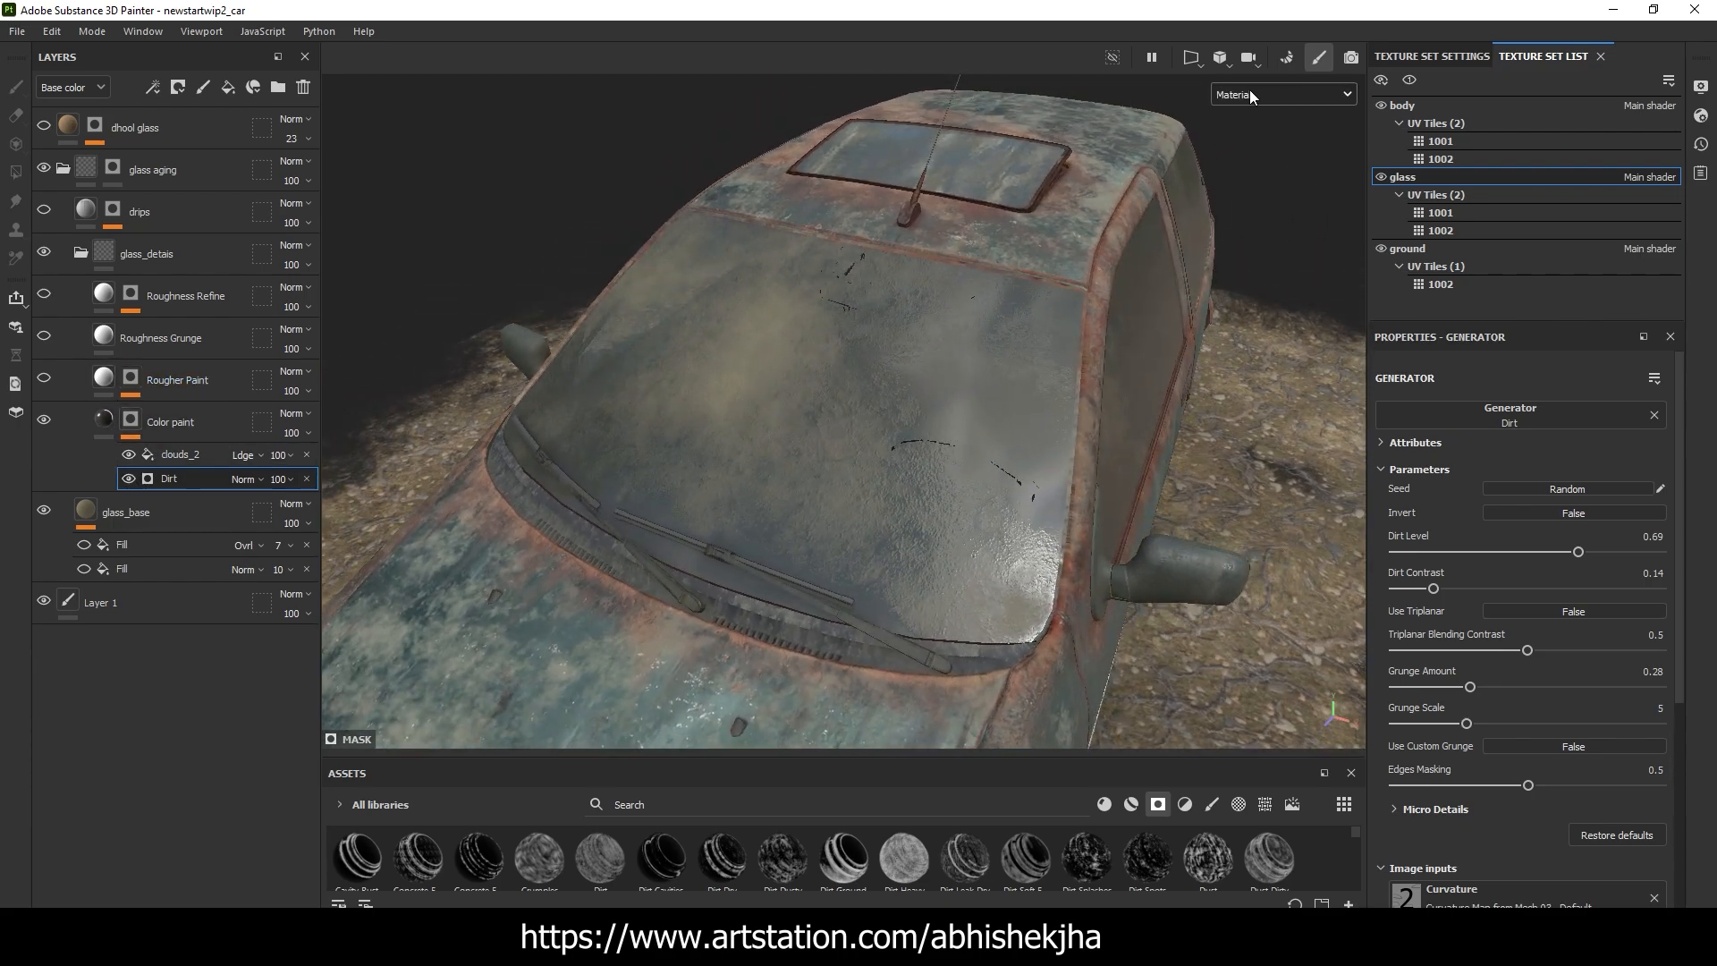
Compare the Dirt generator off and on in the Roughness channel view, and restore the Material view
left_click(1248, 93)
left_click(1260, 208)
left_click_drag(990, 296, 1119, 246, "alt")
left_click(131, 480)
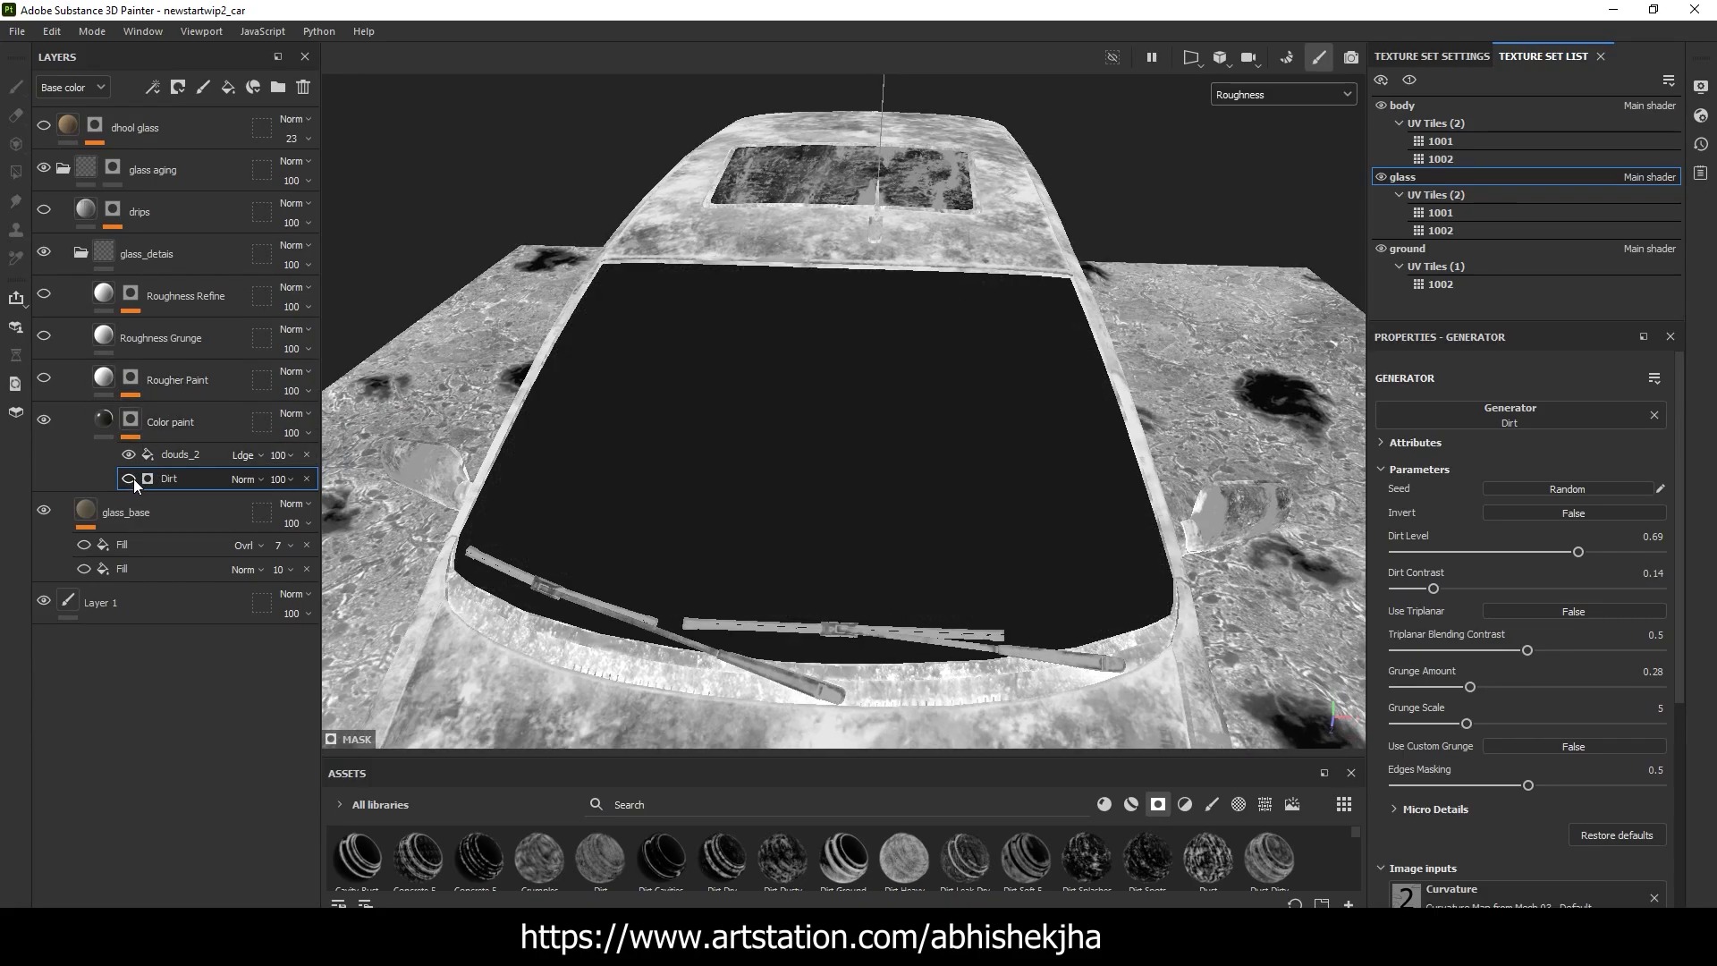
left_click_drag(627, 372, 703, 398, "alt")
left_click(129, 480)
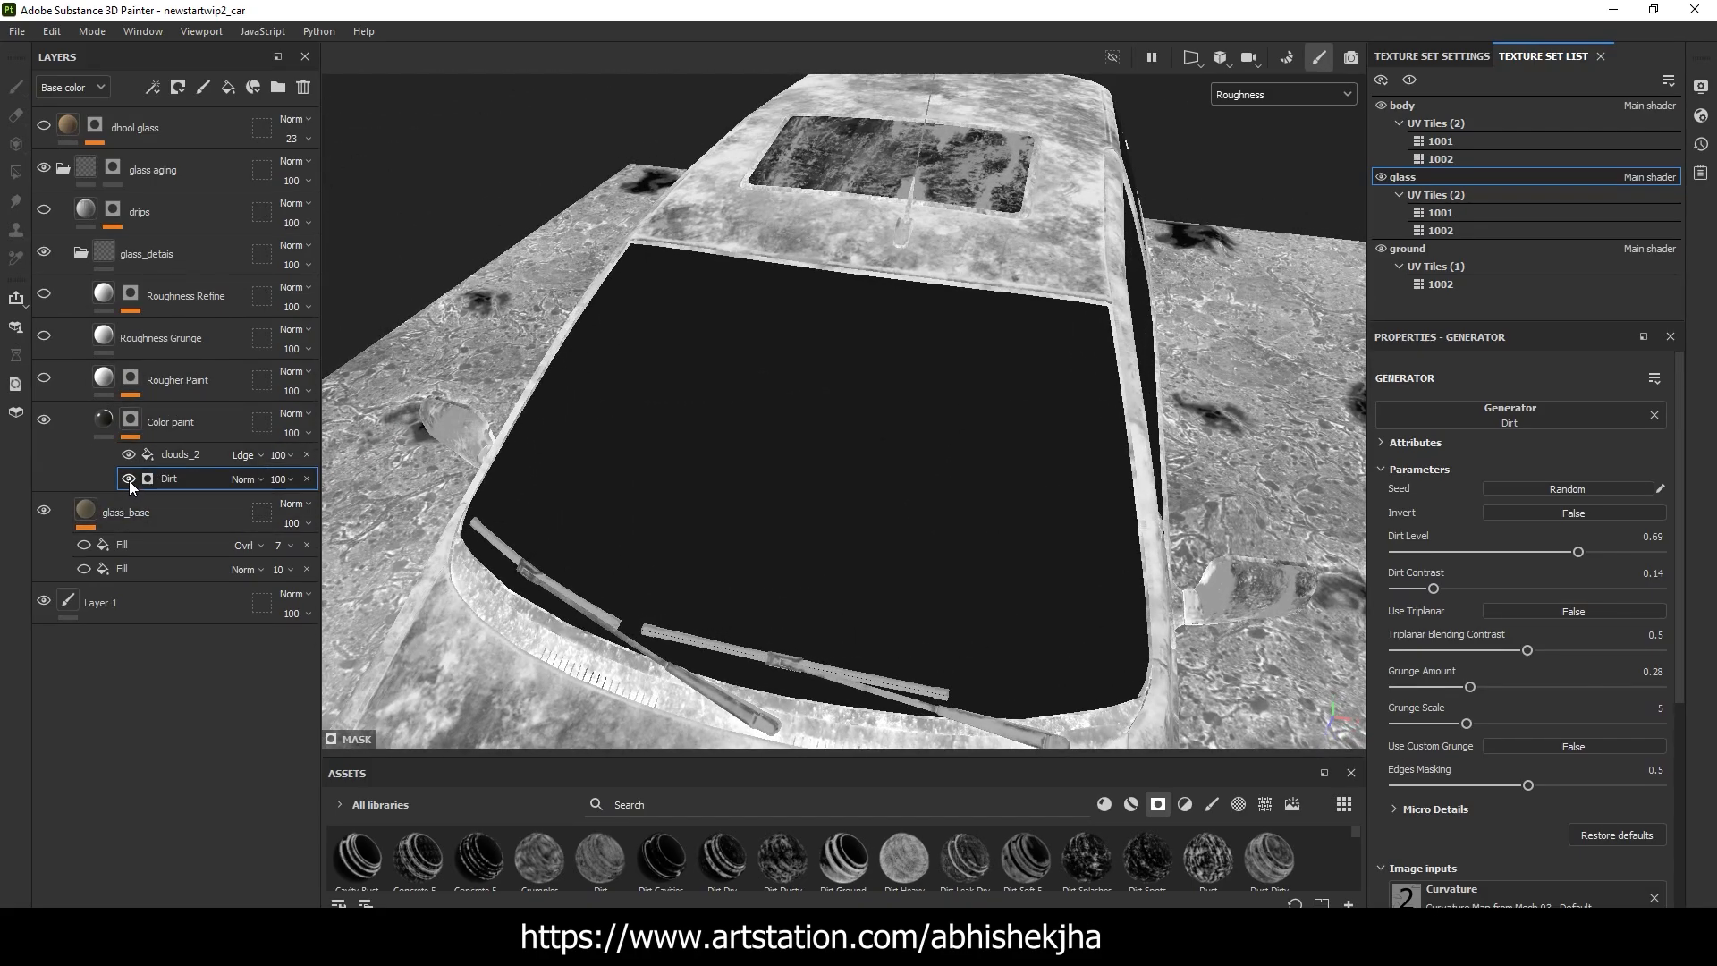
left_click_drag(892, 444, 912, 299, "alt")
left_click(1284, 95)
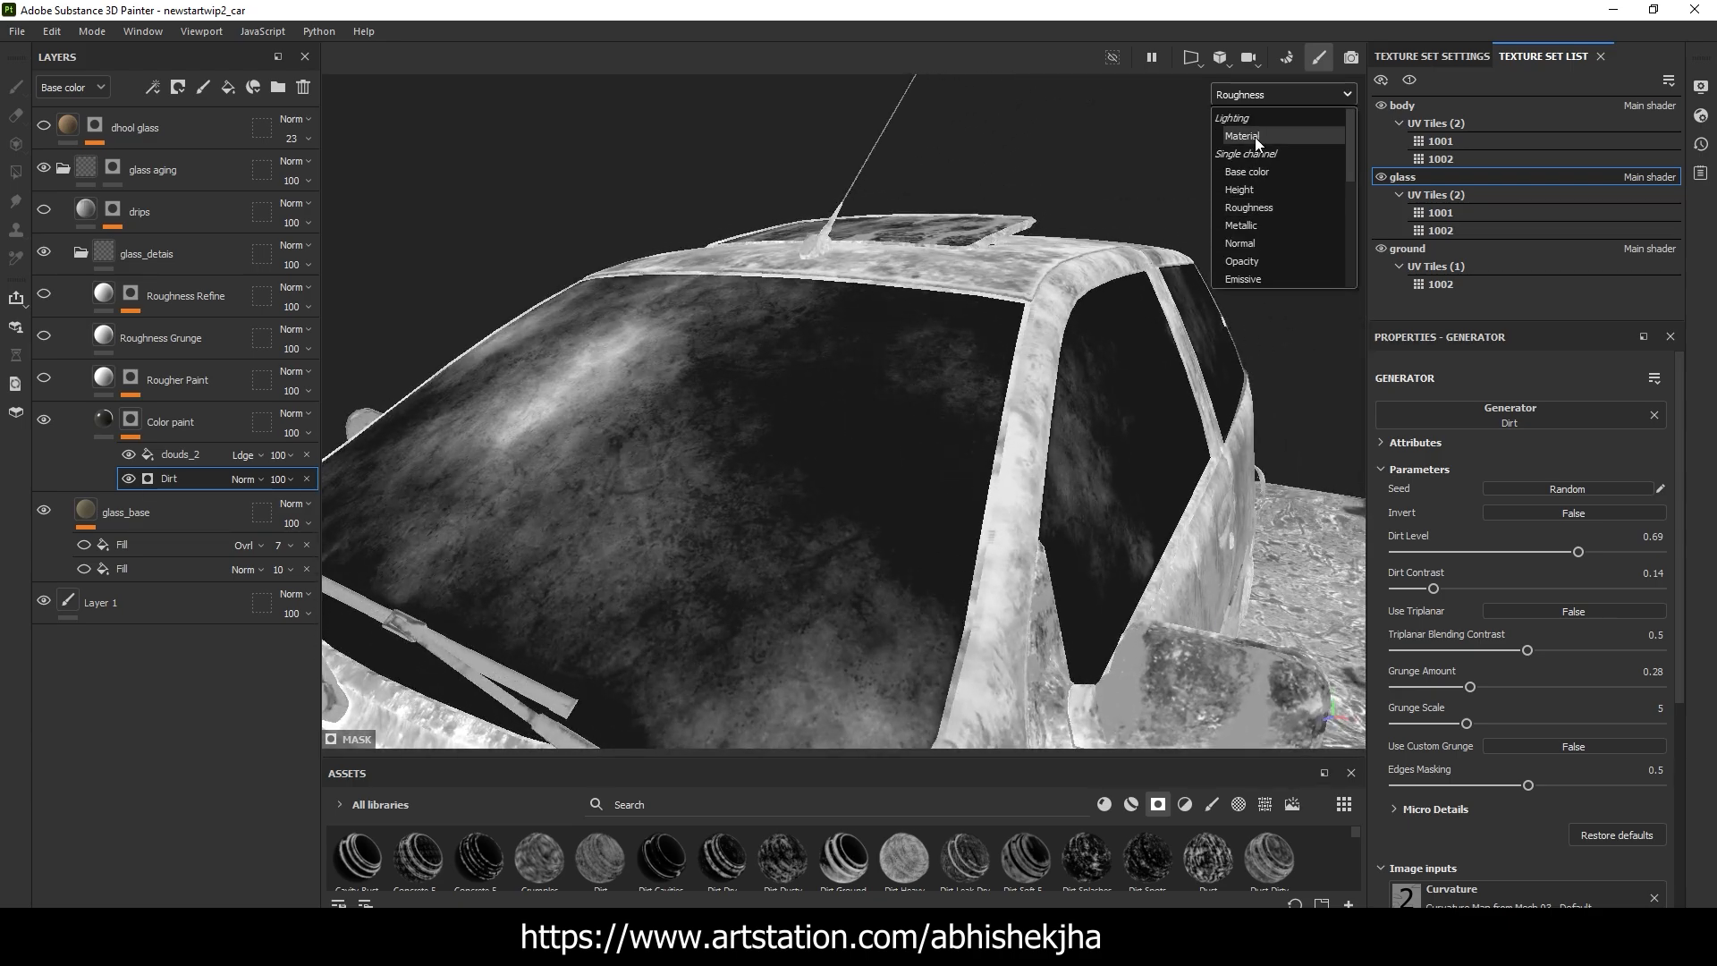
left_click(1252, 136)
Inspect the clouds_2 fill in the Color paint mask, comparing the windshield with the fill off and on
left_click(179, 454)
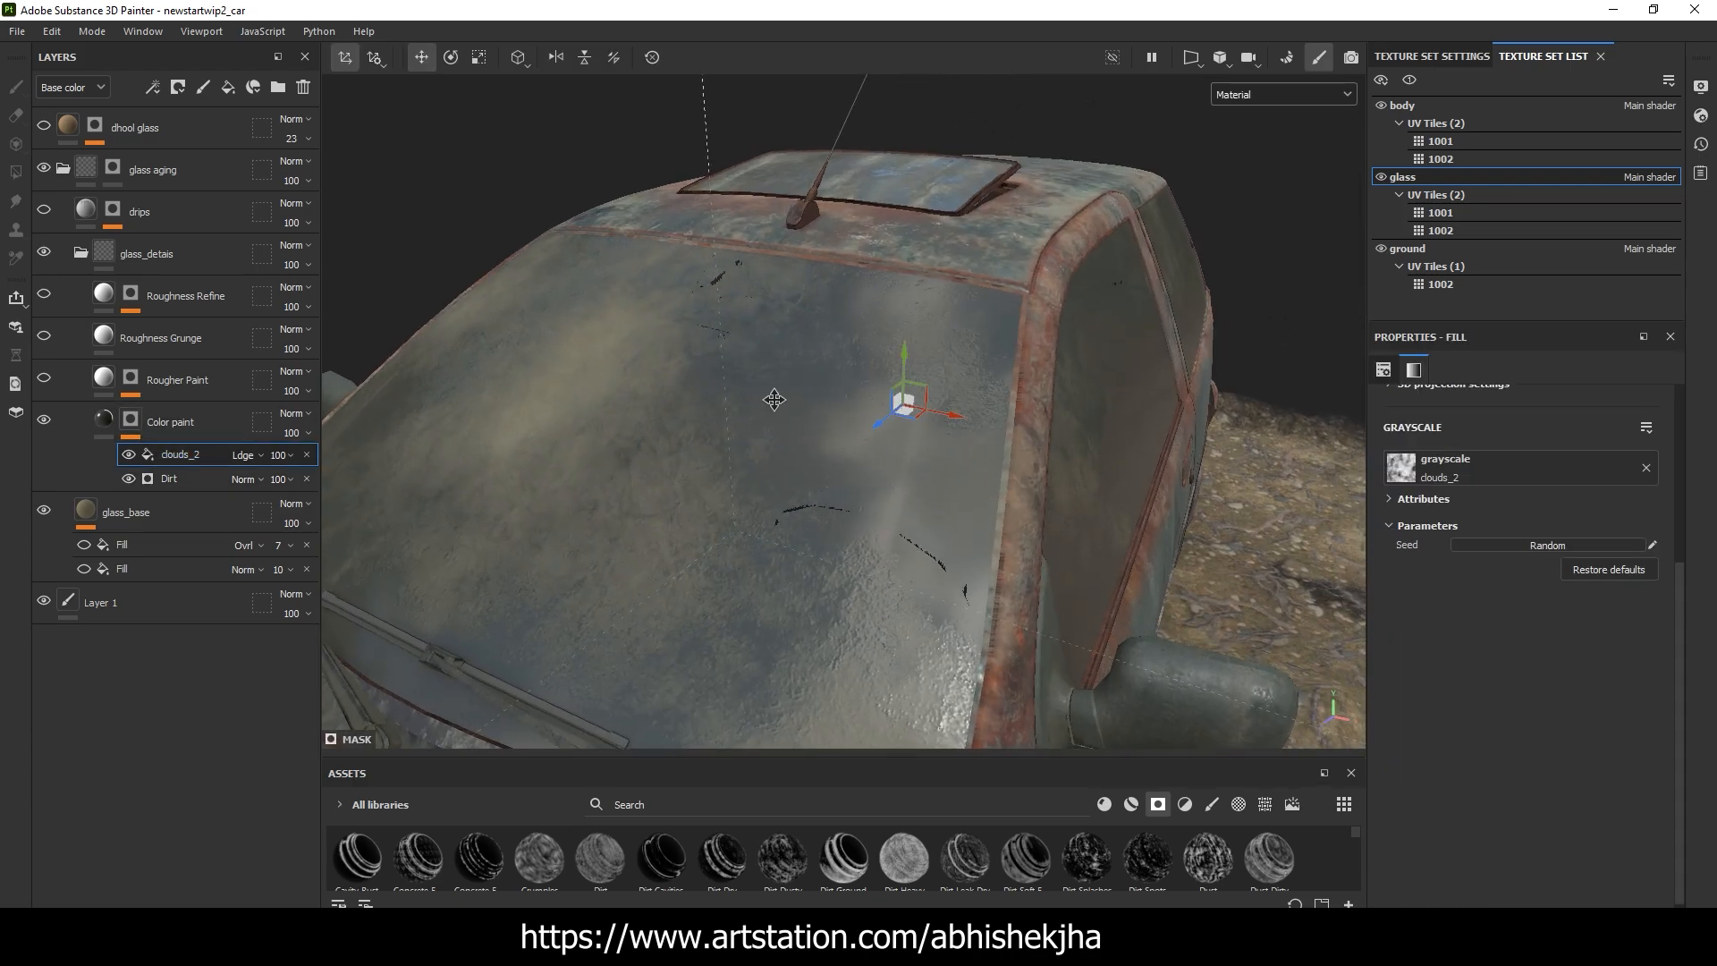
middle_click_drag(775, 400, 841, 402, "alt")
left_click(129, 457)
left_click(129, 457)
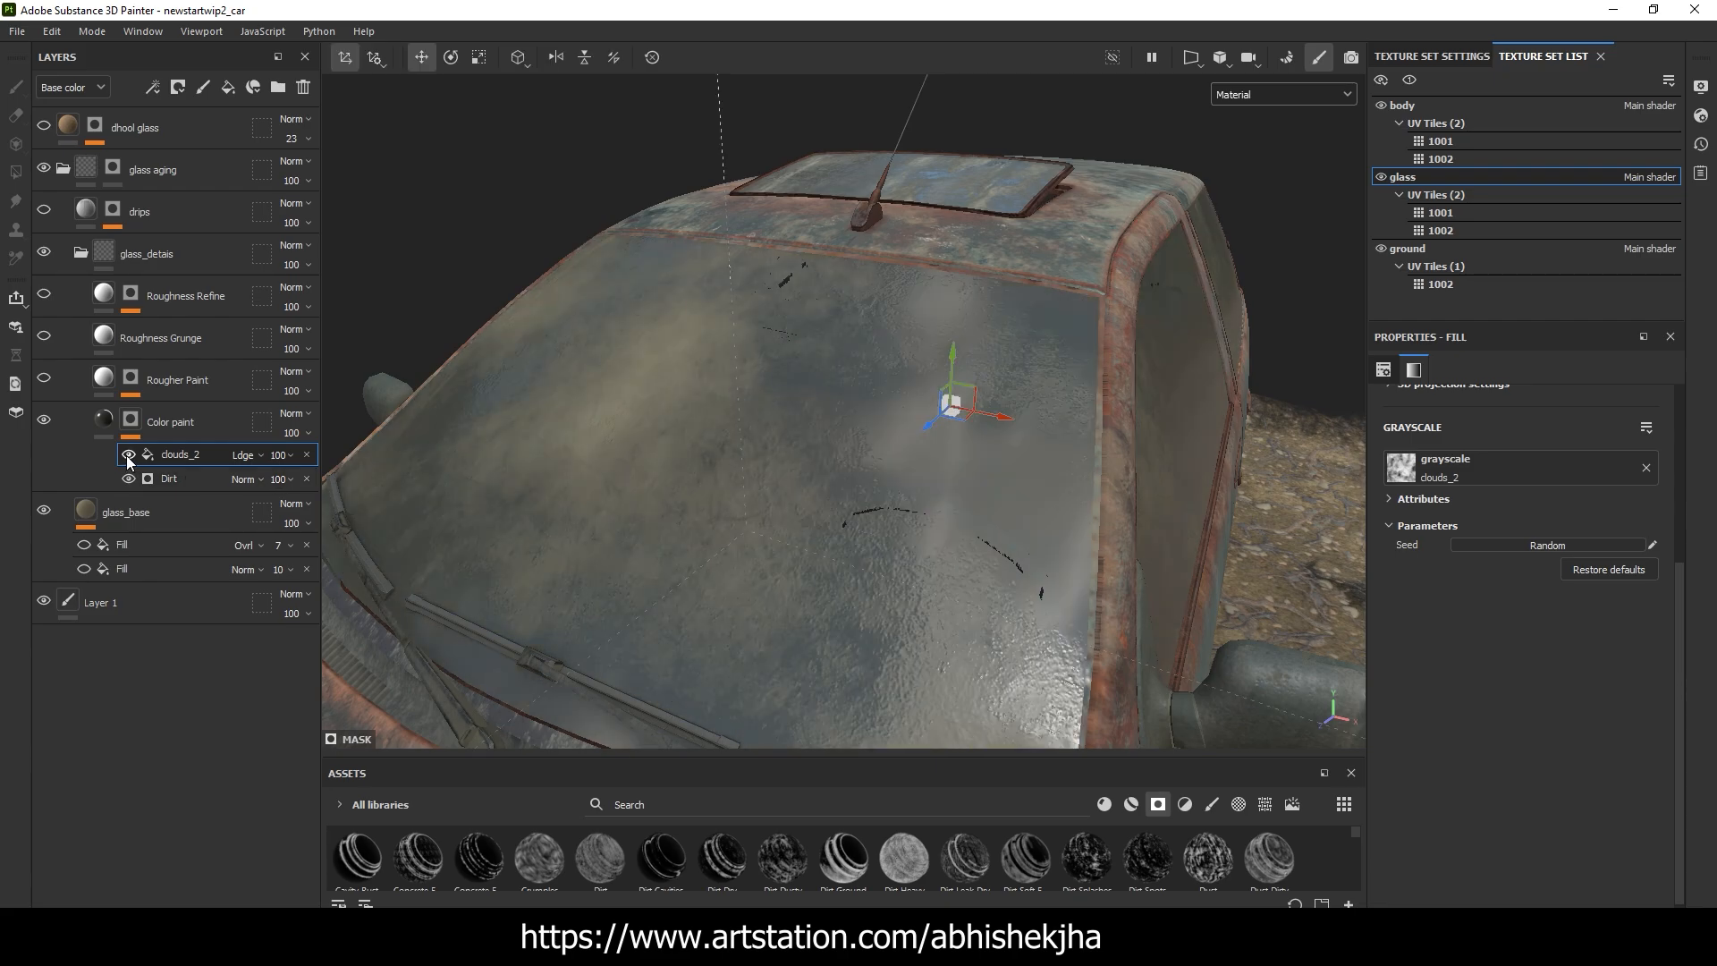
left_click_drag(903, 345, 394, 389, "alt")
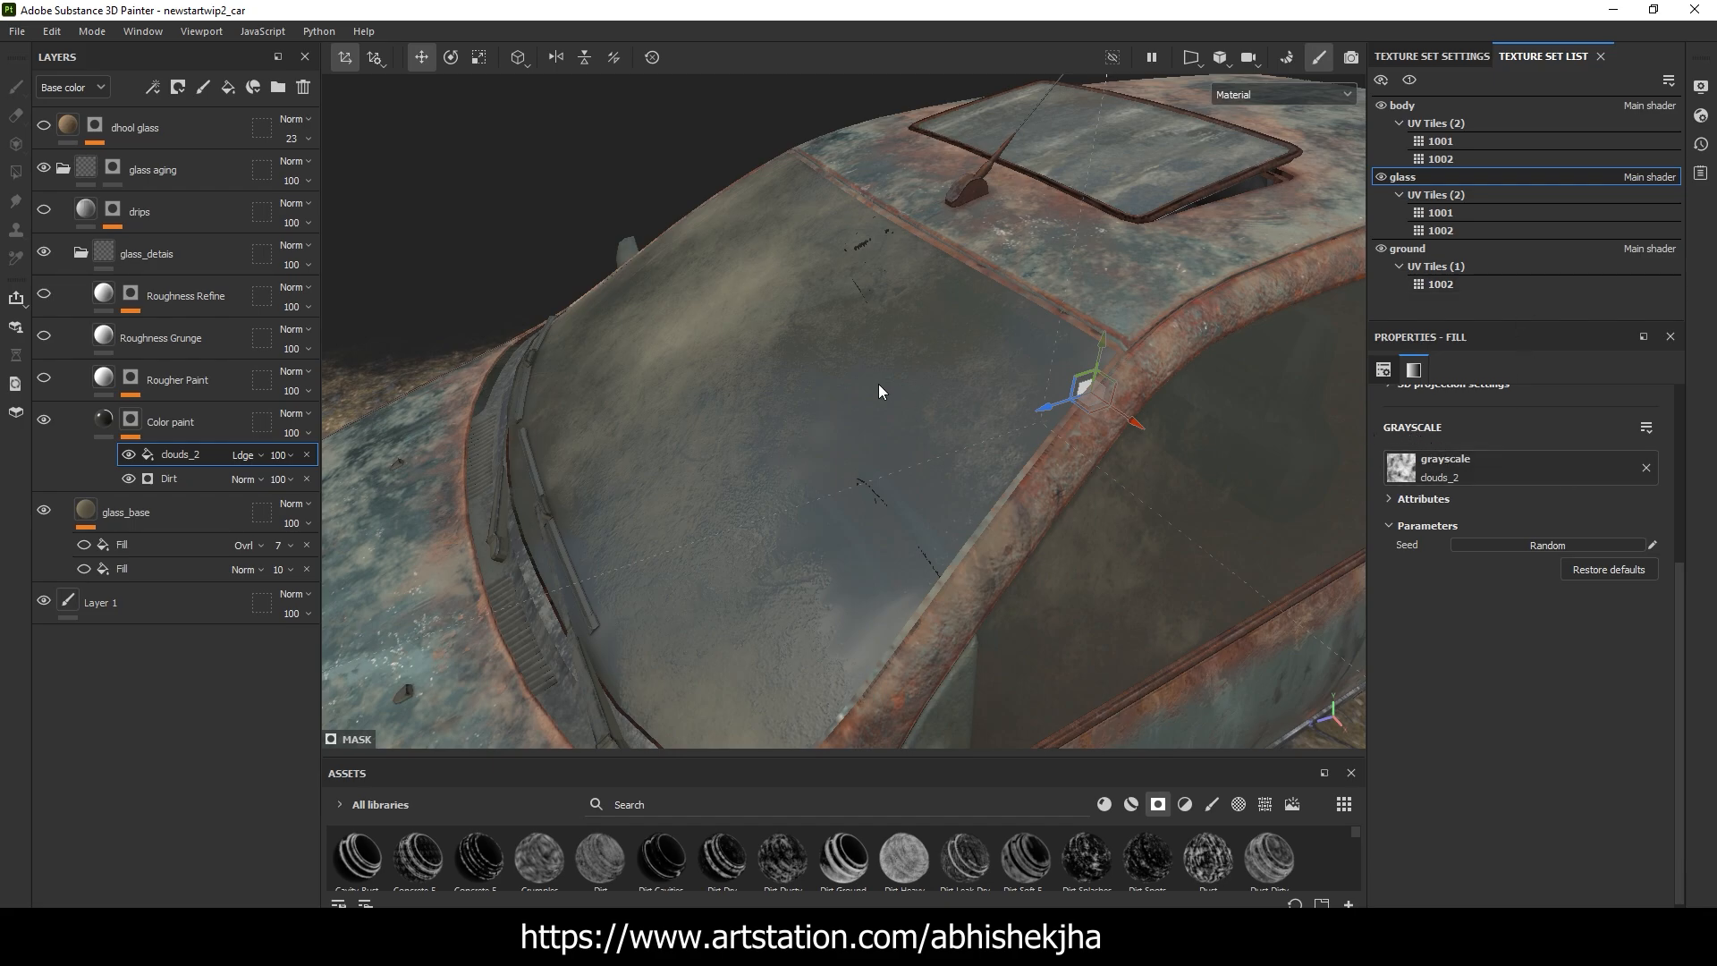
left_click_drag(396, 335, 573, 348, "alt")
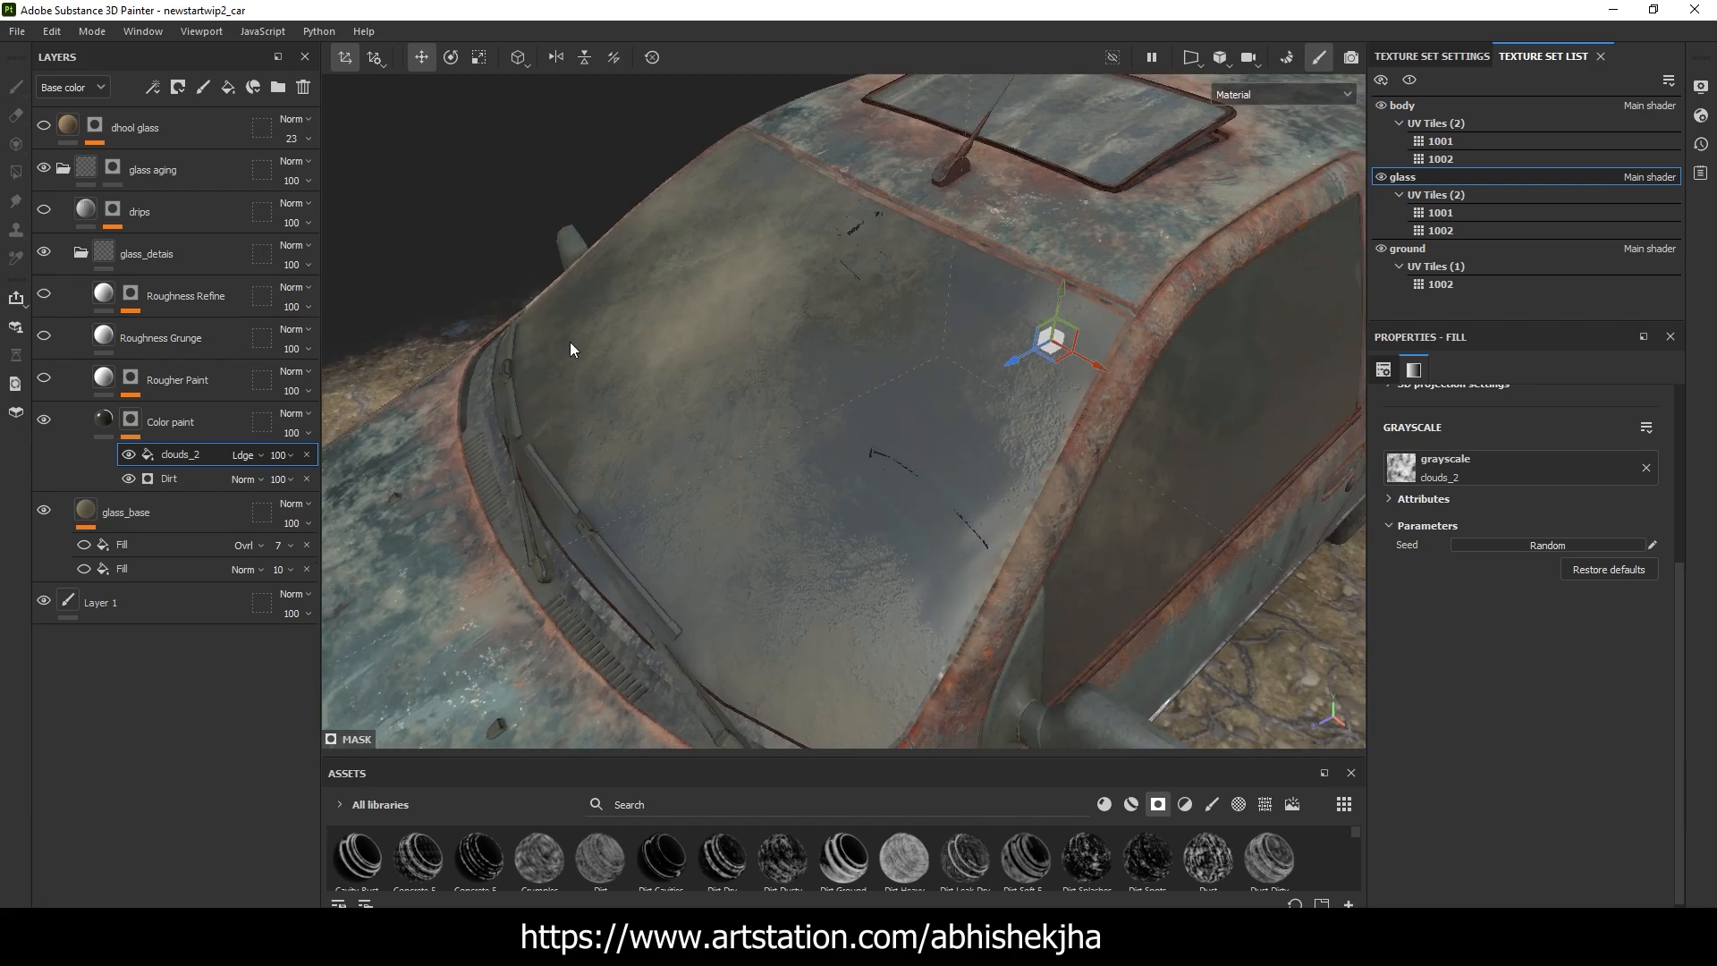
Show the Rougher Paint layer and inspect the Mask Editor generator in its mask
left_click(39, 384)
left_click_drag(496, 389, 828, 384, "alt")
left_click_drag(586, 407, 443, 390, "alt")
left_click(130, 378)
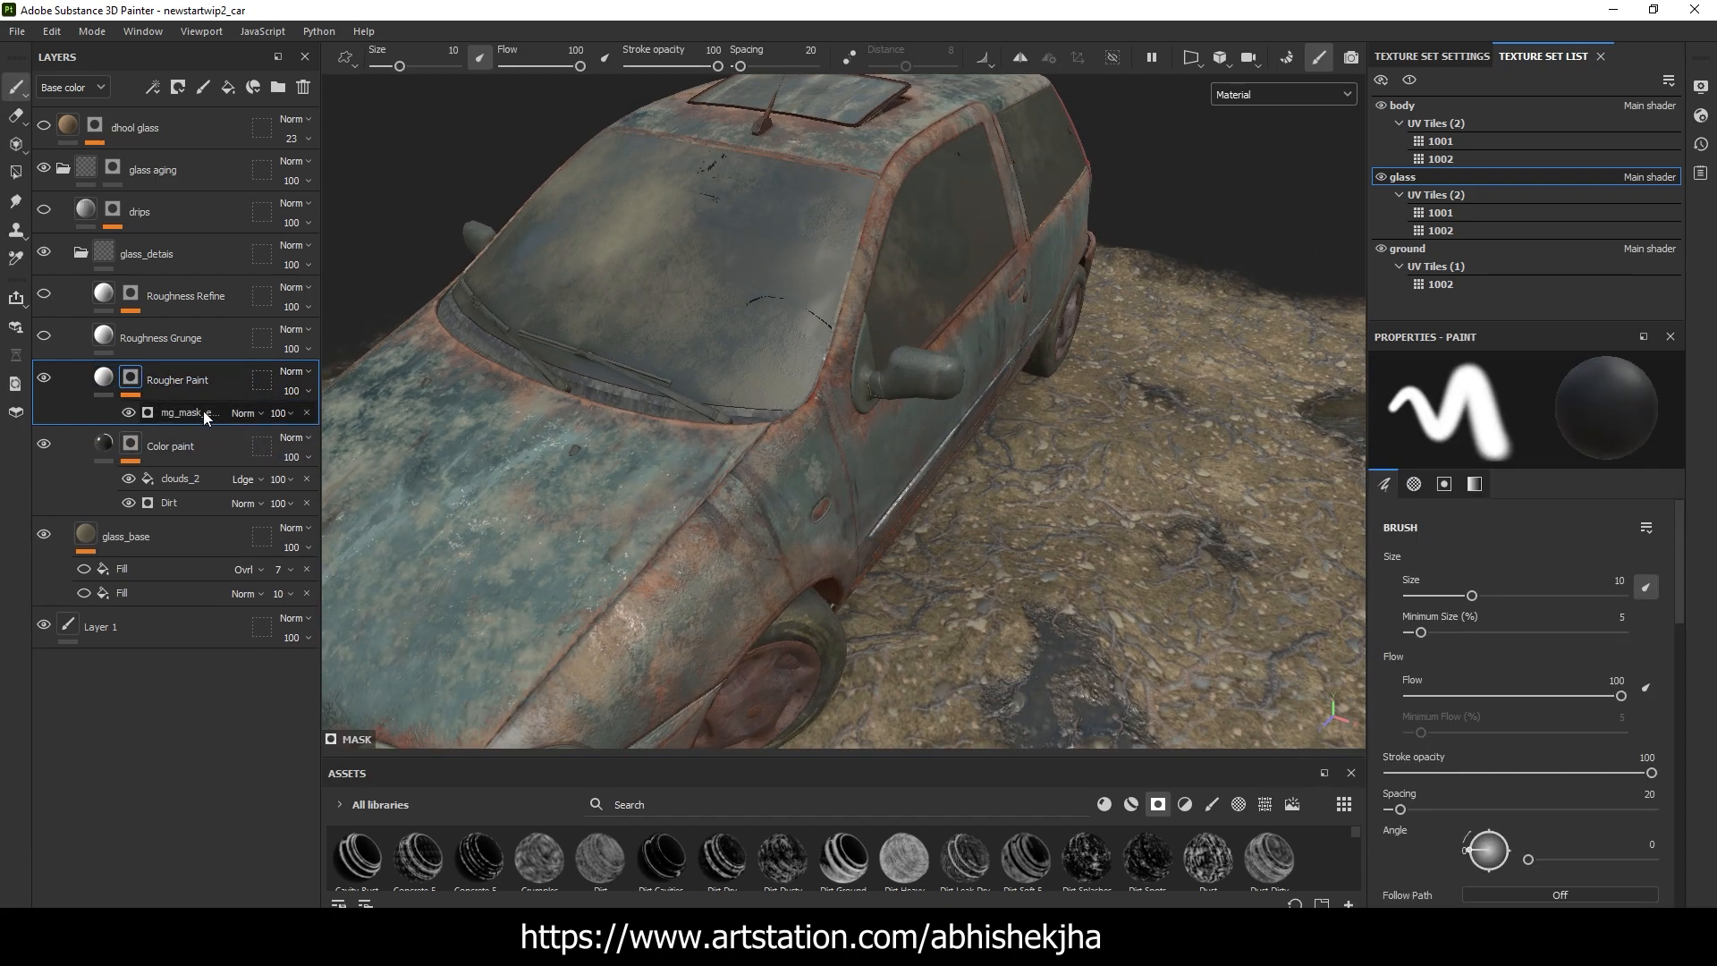
left_click(170, 414)
left_click_drag(810, 291, 925, 376, "alt")
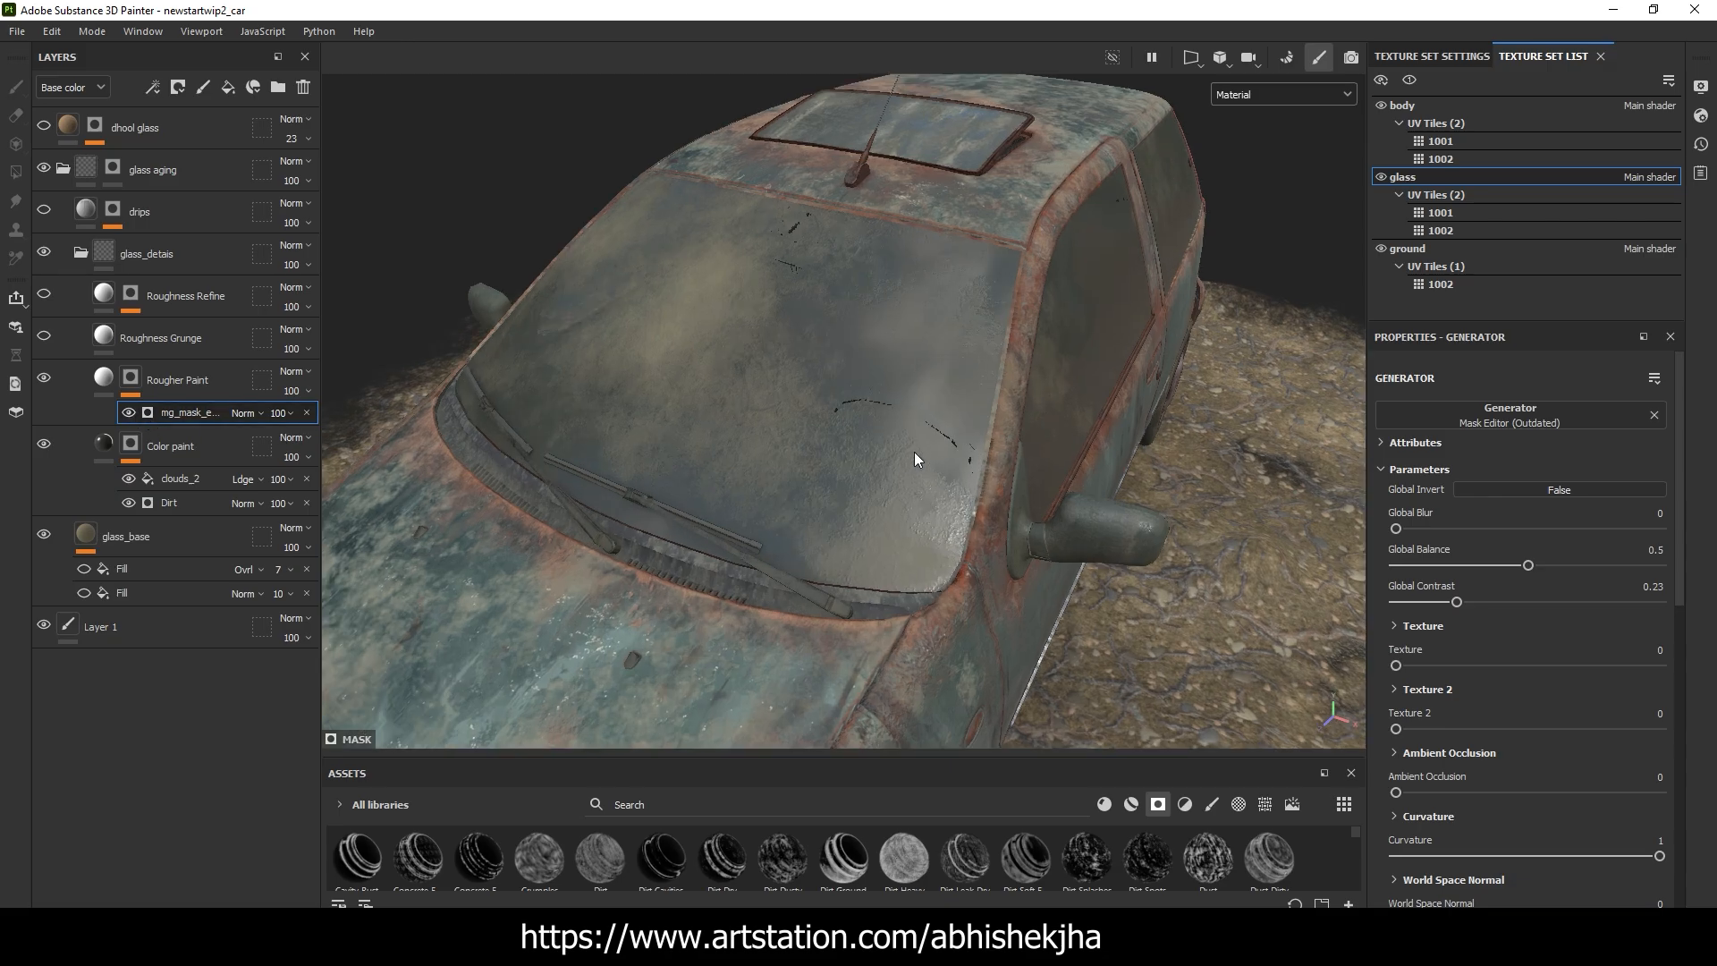
Examine the windshield's reflections from several angles with the Rougher Paint layer visible
right_click_drag(916, 460, 1142, 488, "alt")
left_click_drag(1142, 488, 1074, 461, "alt")
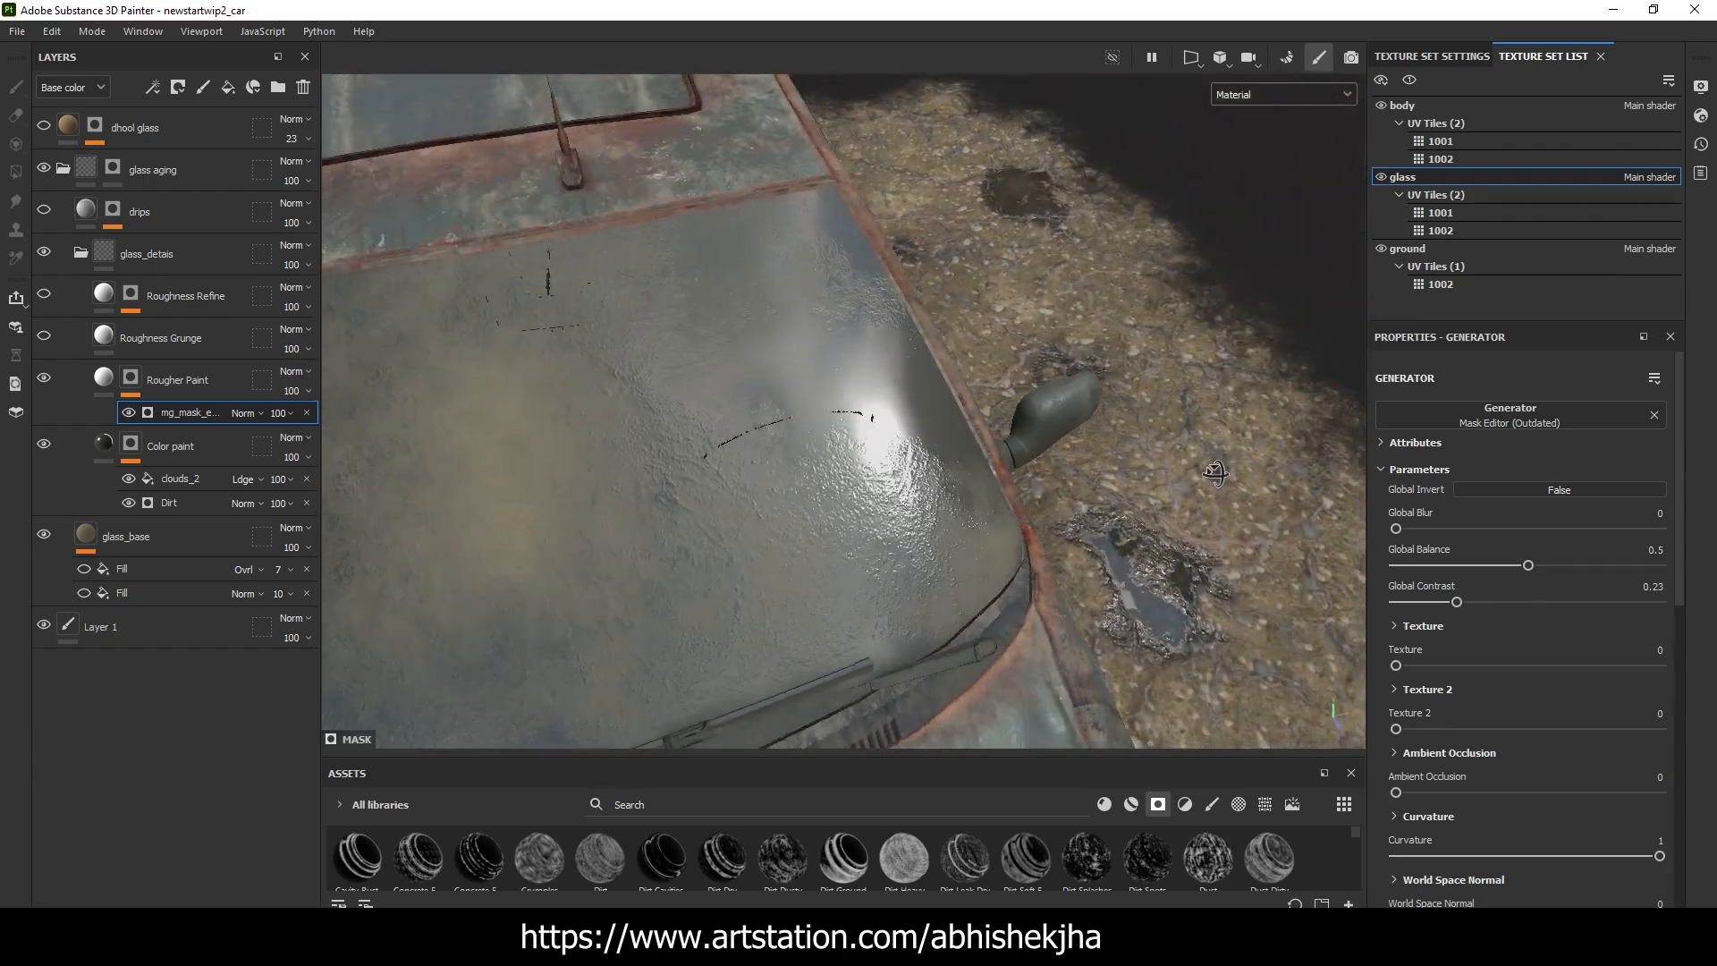
right_click_drag(965, 419, 969, 414, "alt")
middle_click_drag(969, 414, 1043, 436, "alt")
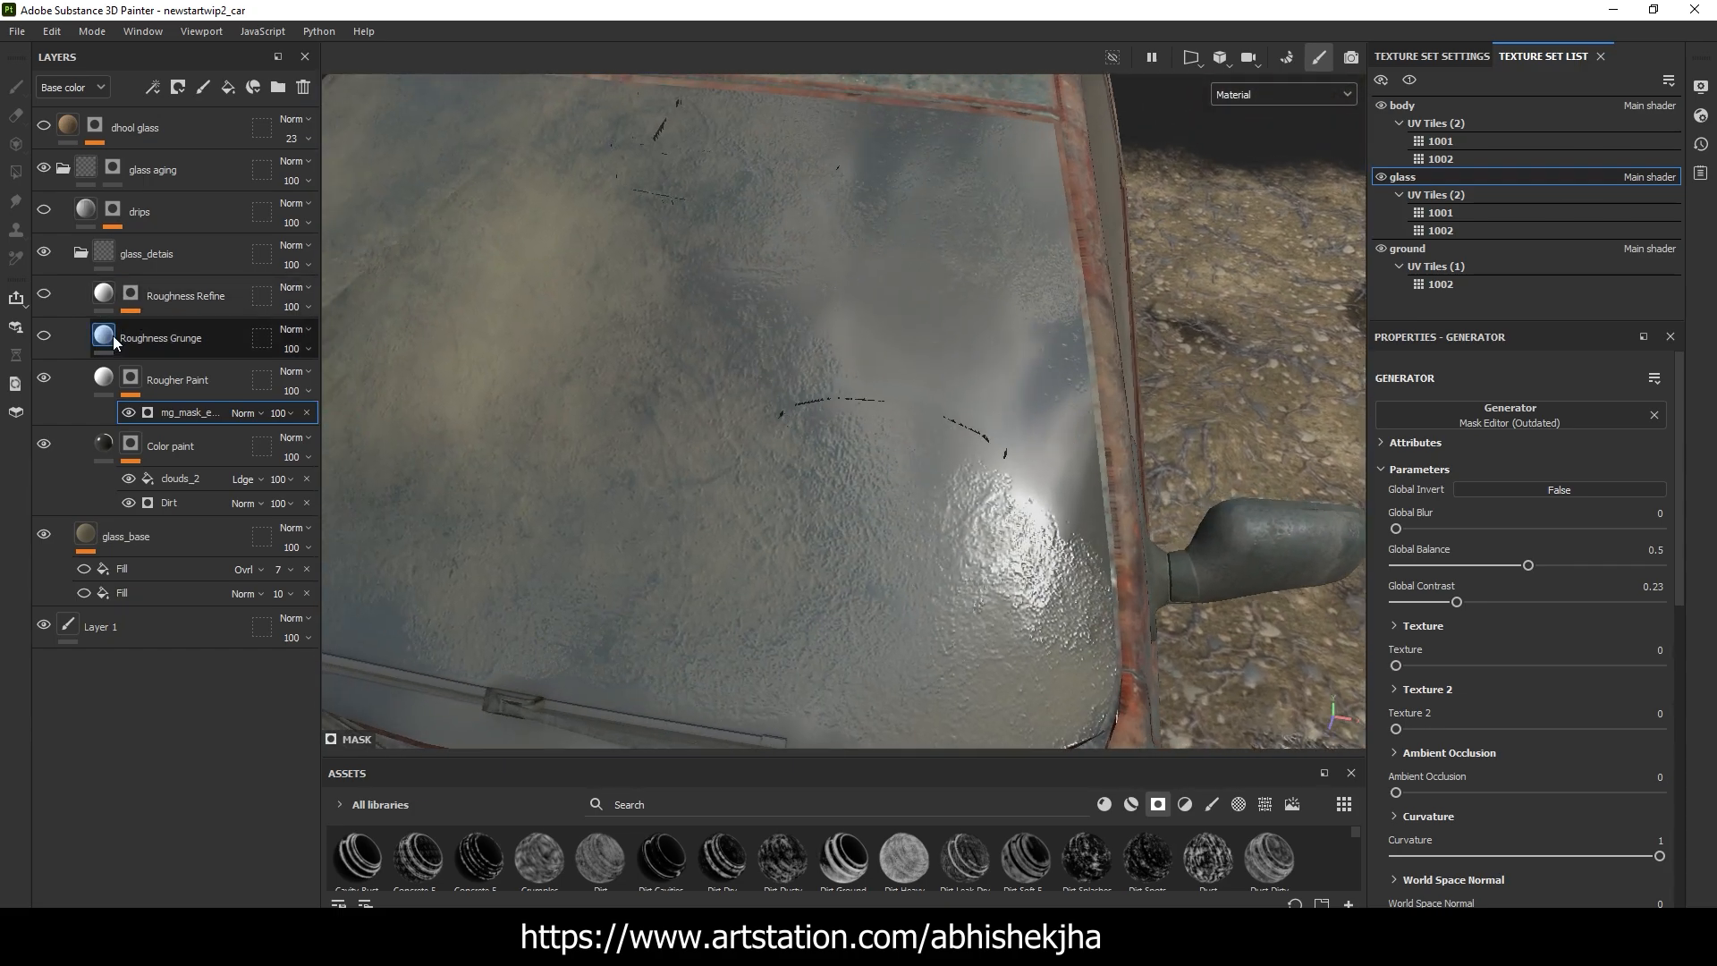
Show the Roughness Grunge layer, inspect its ratio_grunge_map_001 roughness fill, and compare the glass with the layer off and on
left_click(111, 339)
scroll(500, 355, "down", 3)
left_click(40, 337)
left_click(158, 344)
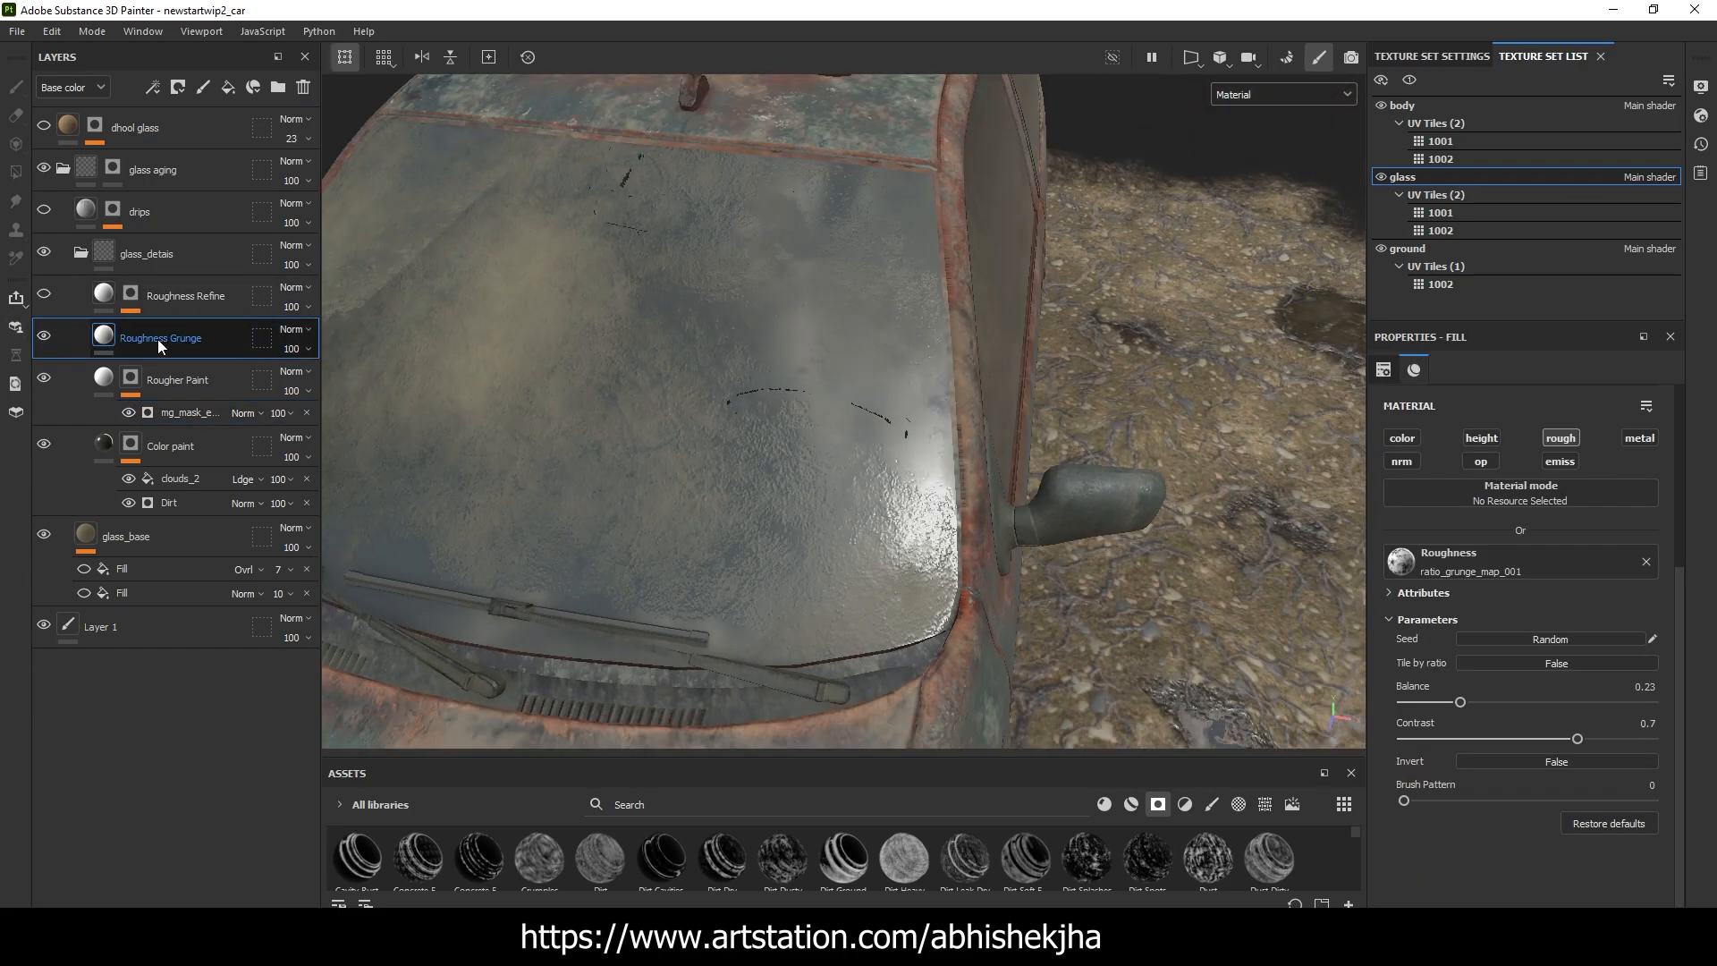
left_click_drag(685, 331, 887, 347, "alt")
scroll(763, 360, "down", 3)
left_click(46, 337)
left_click(43, 335)
Examine the Roughness Grunge layer's surface breakup on the side windows from close up and different angles
scroll(817, 330, "down", 3)
scroll(846, 351, "down", 4)
scroll(1205, 340, "up", 5)
scroll(1204, 340, "down", 2)
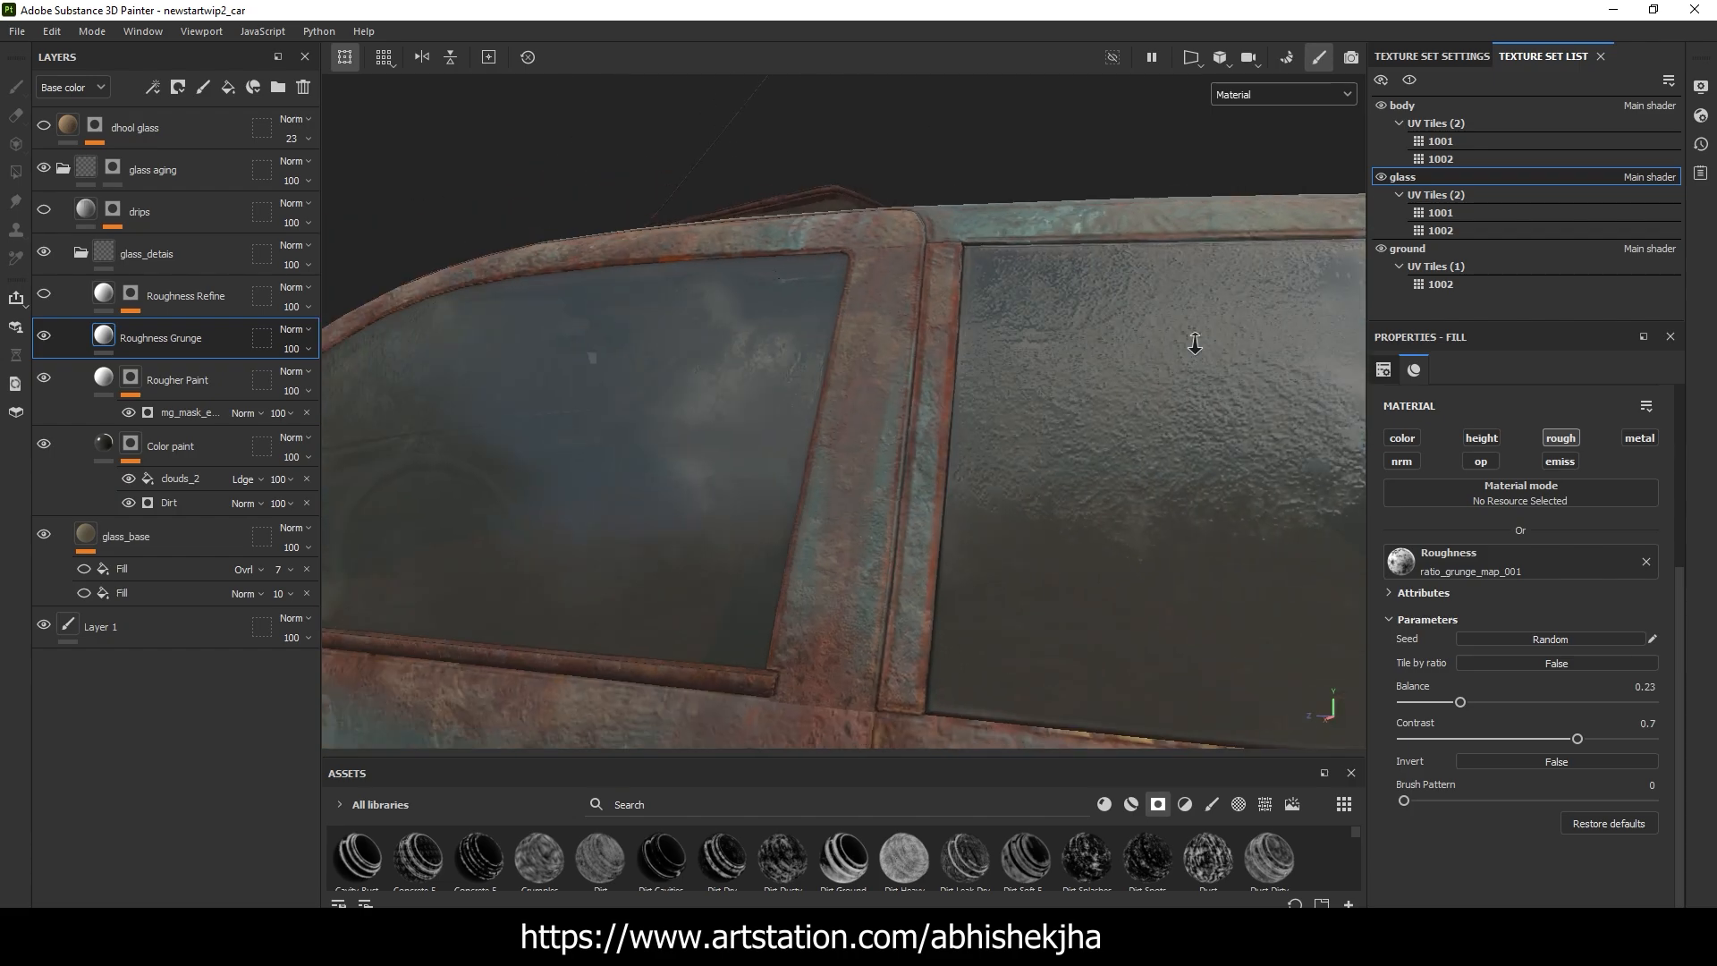
left_click_drag(1036, 311, 1052, 344, "alt")
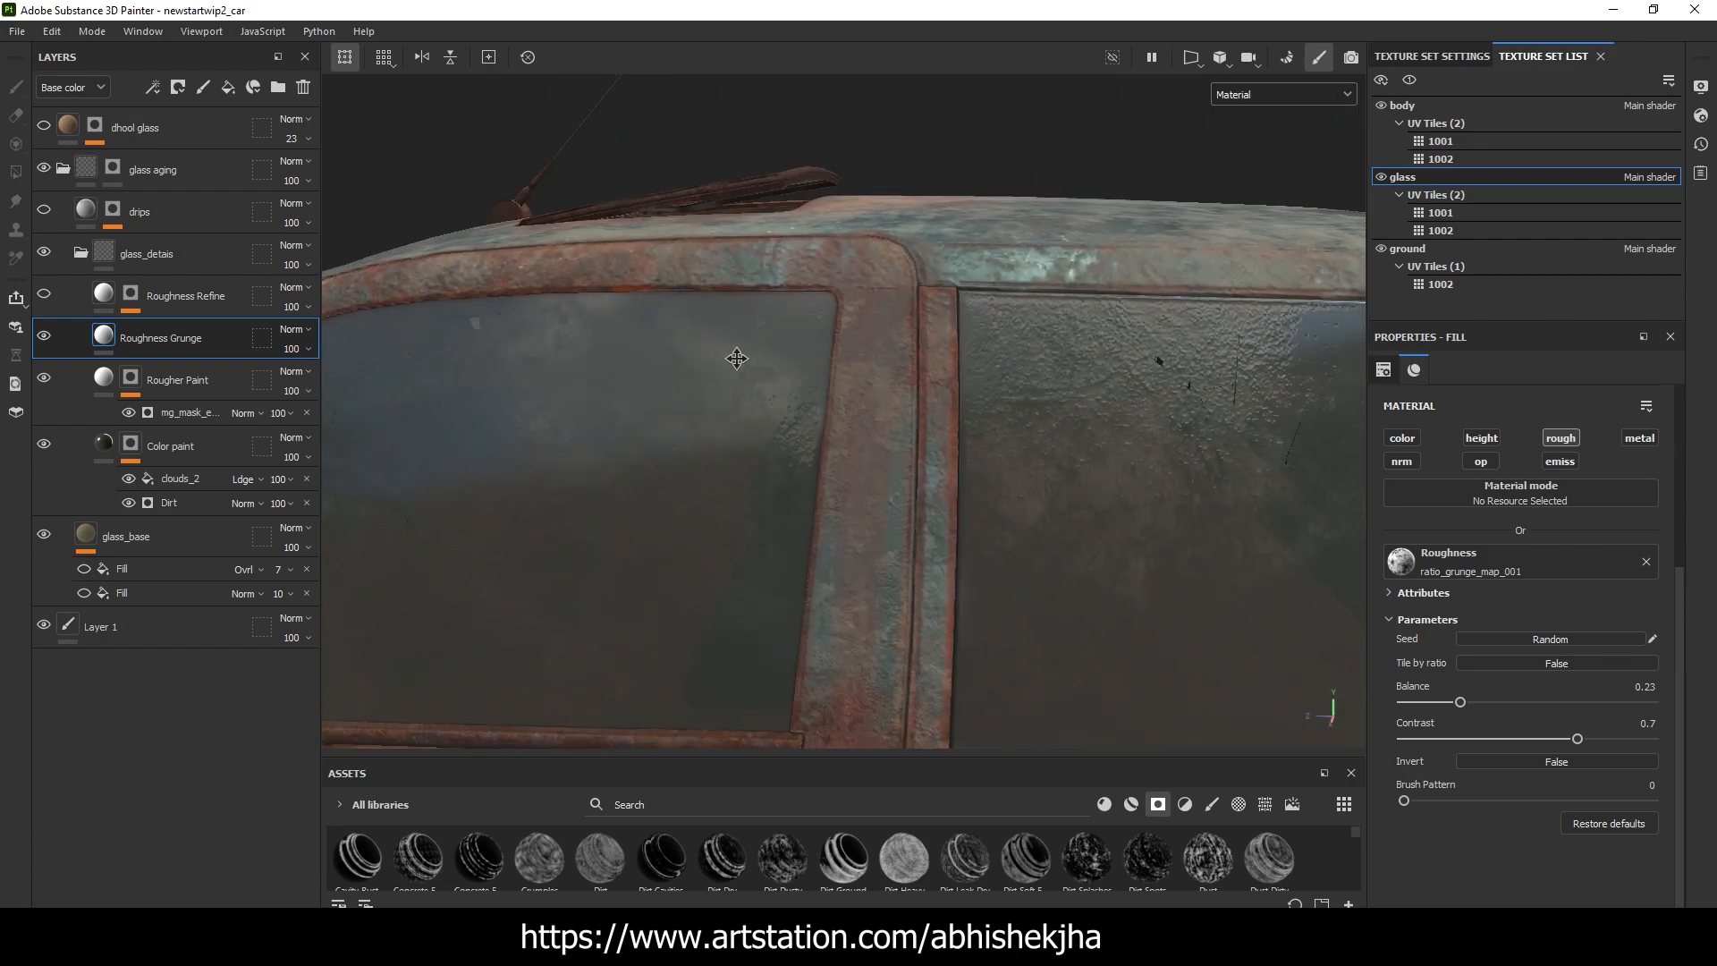
middle_click_drag(736, 356, 1065, 357, "alt")
left_click_drag(706, 357, 771, 421, "alt")
scroll(773, 376, "up", 3)
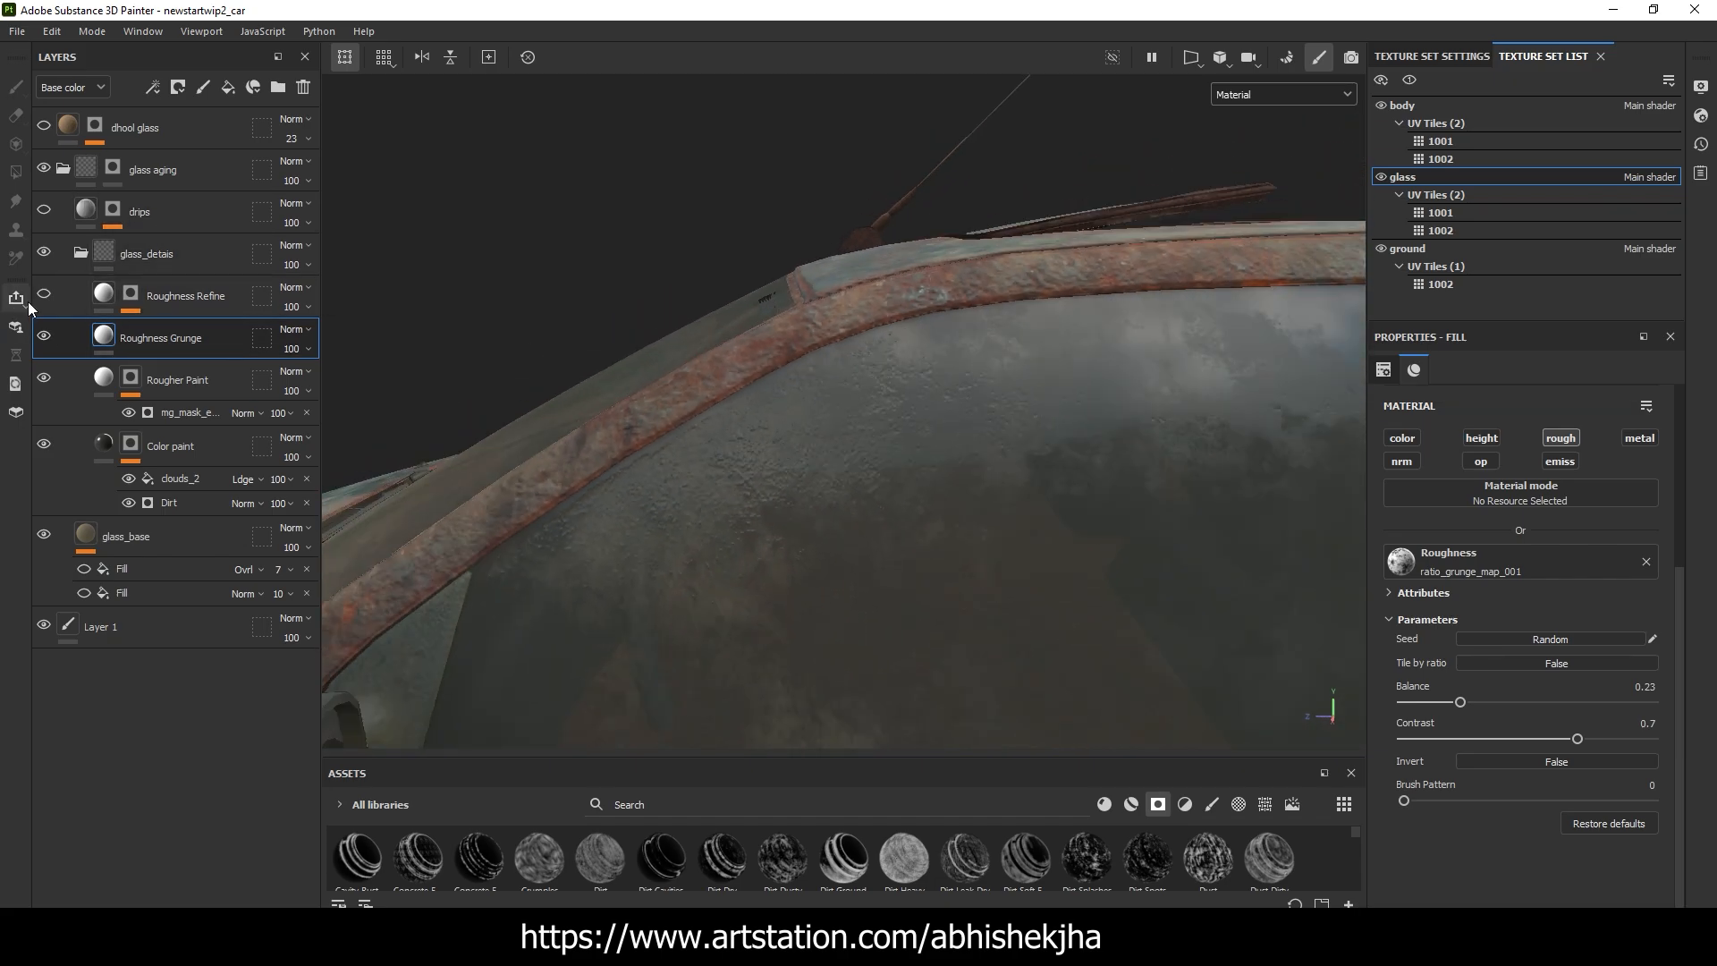
Show the Roughness Refine layer and inspect its uniform roughness setting and its effect on the front side window
scroll(728, 415, "down", 1)
left_click(100, 295)
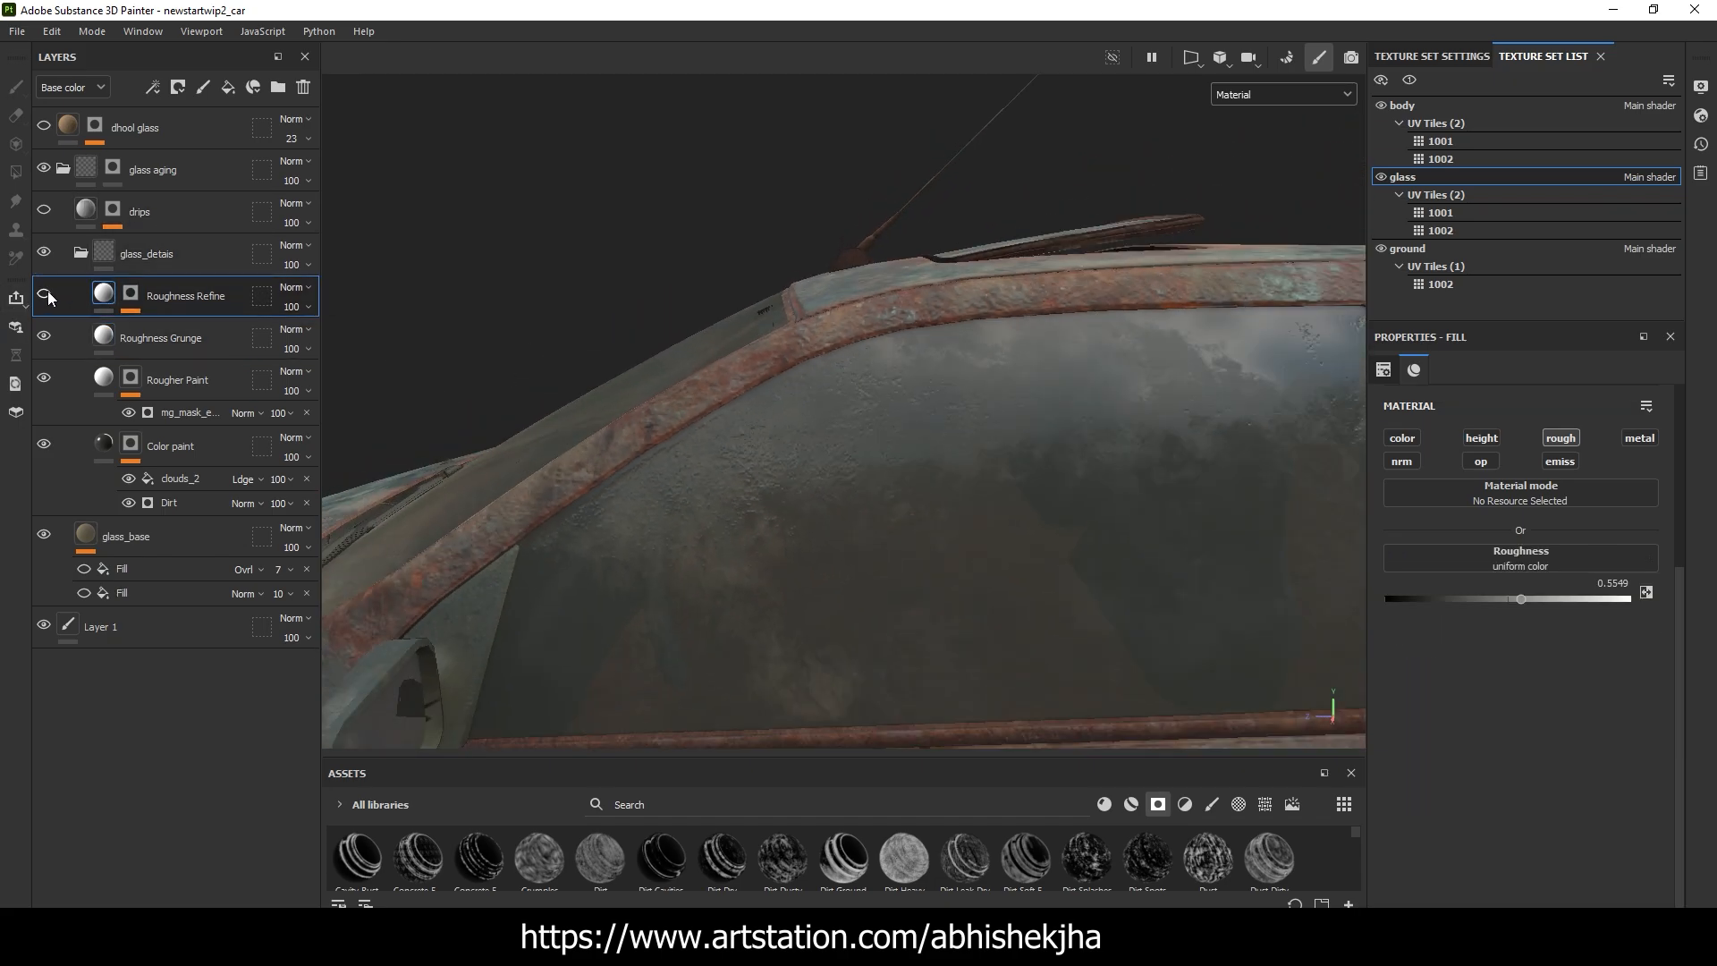
scroll(767, 436, "down", 3)
left_click_drag(766, 435, 807, 415, "alt")
scroll(805, 414, "up", 3)
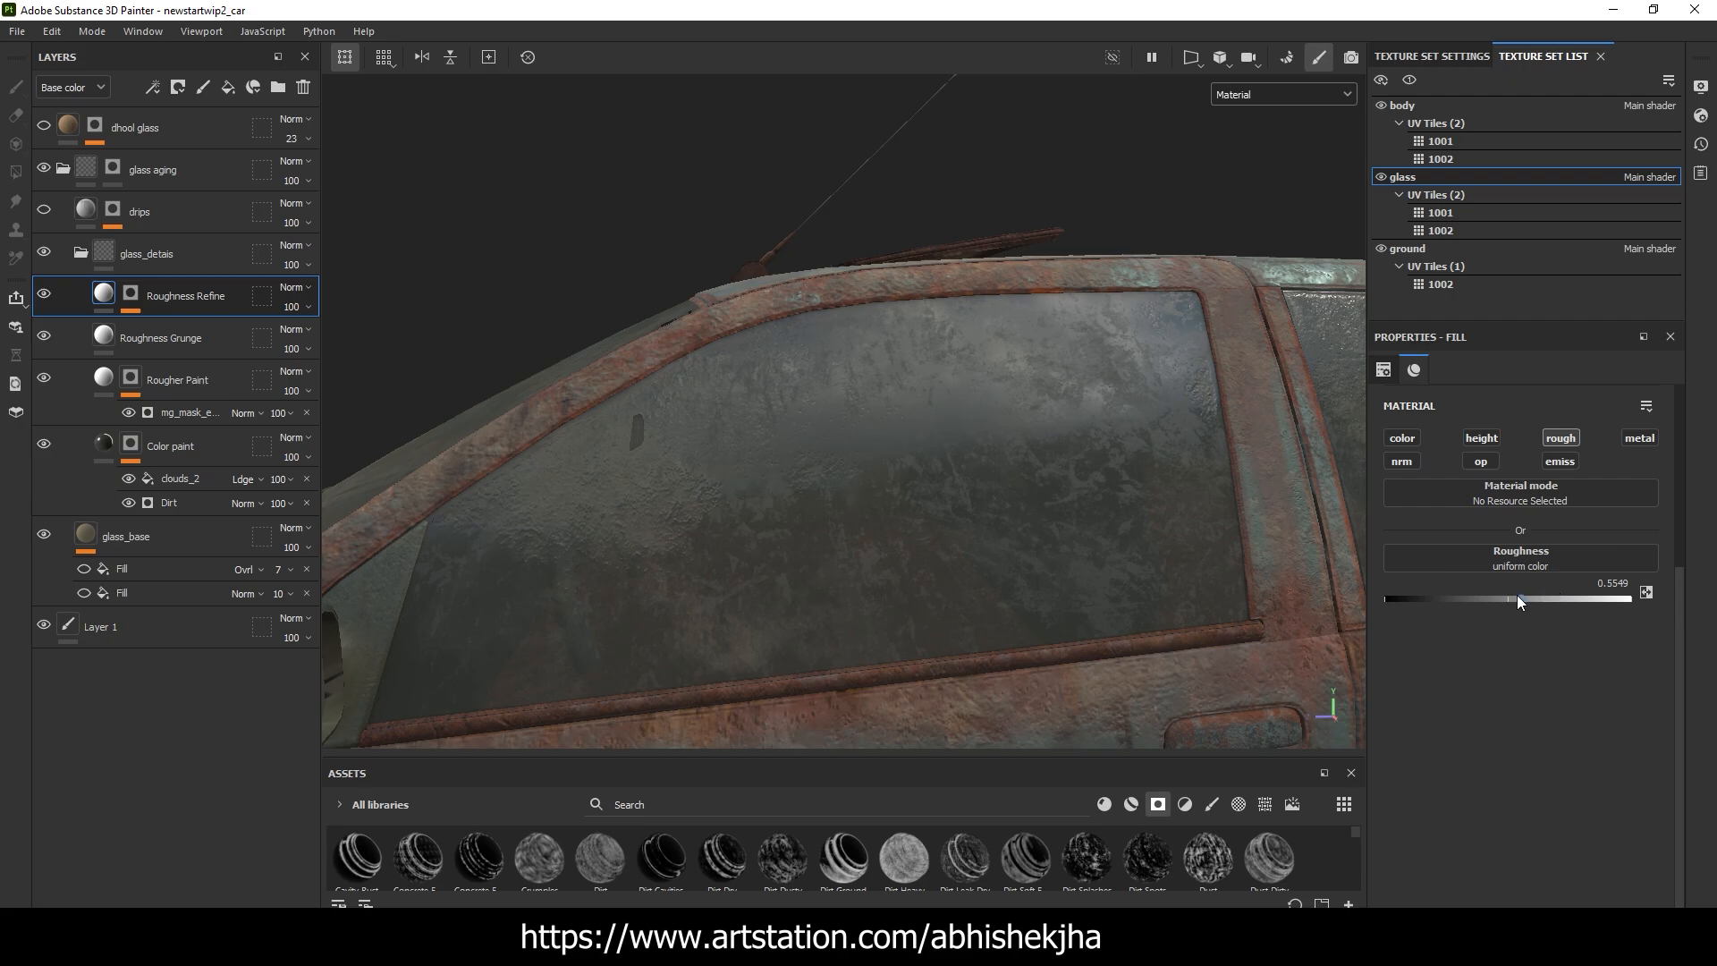
left_click_drag(1521, 598, 1641, 605)
Inspect the Metal Edge Wear generator in the Roughness Refine mask, comparing the glass with the generator off and on
left_click(130, 295)
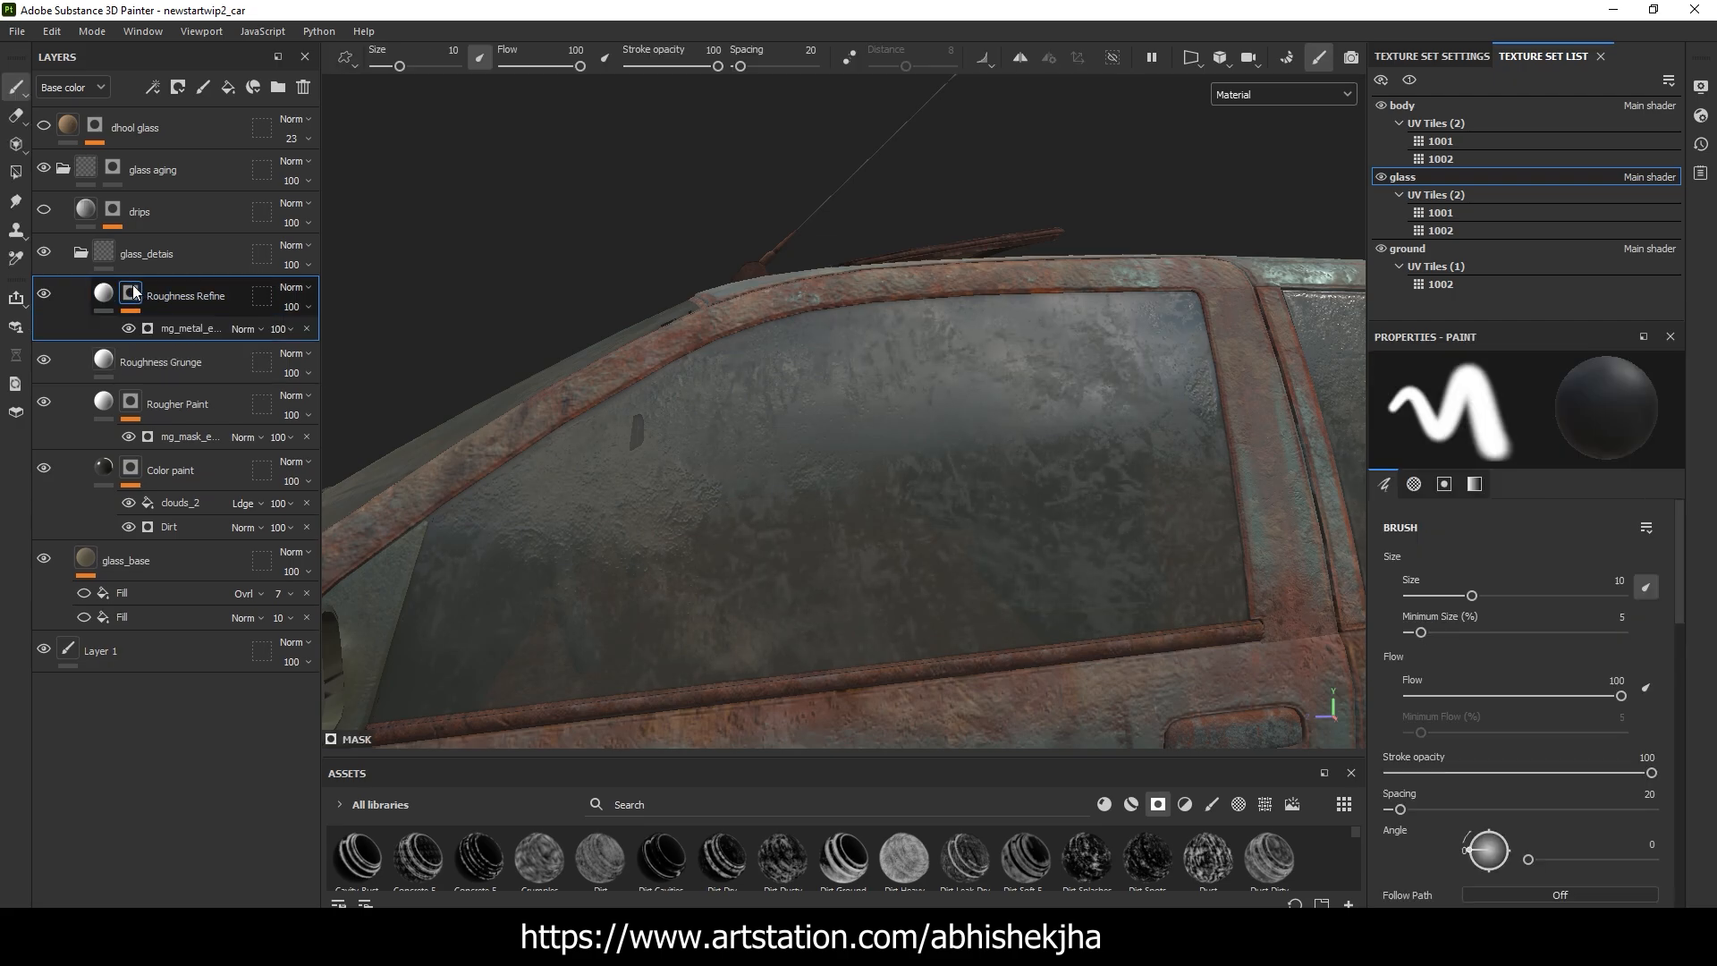
left_click(190, 330)
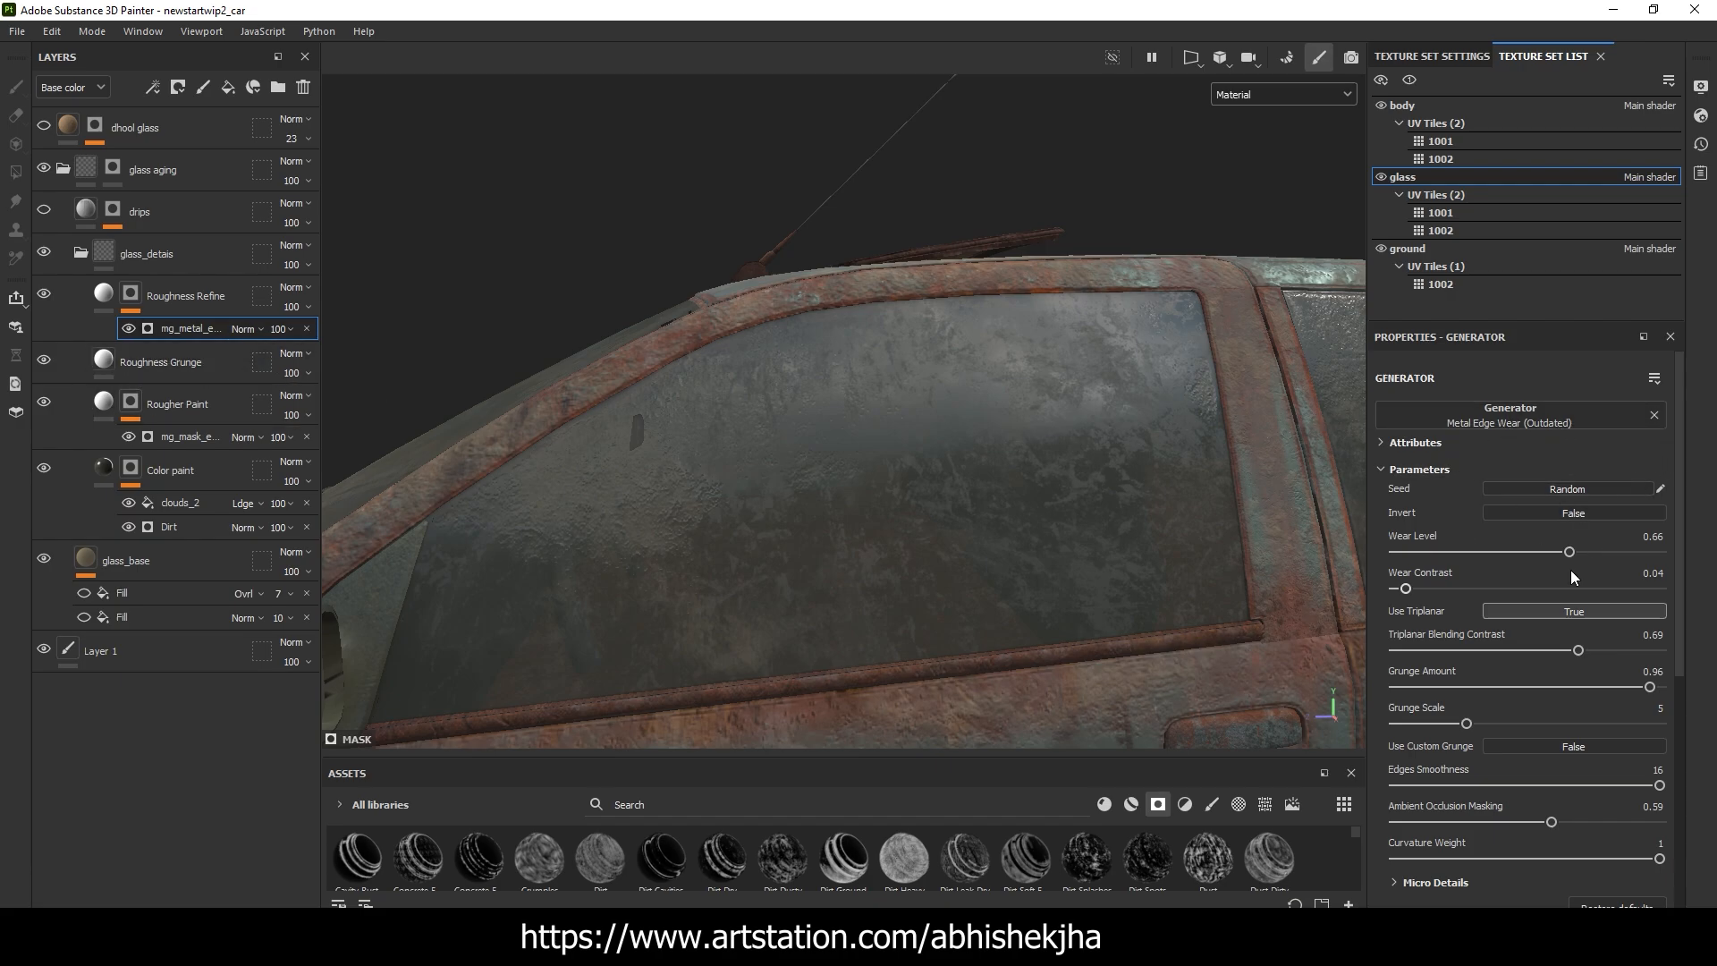
left_click(128, 329)
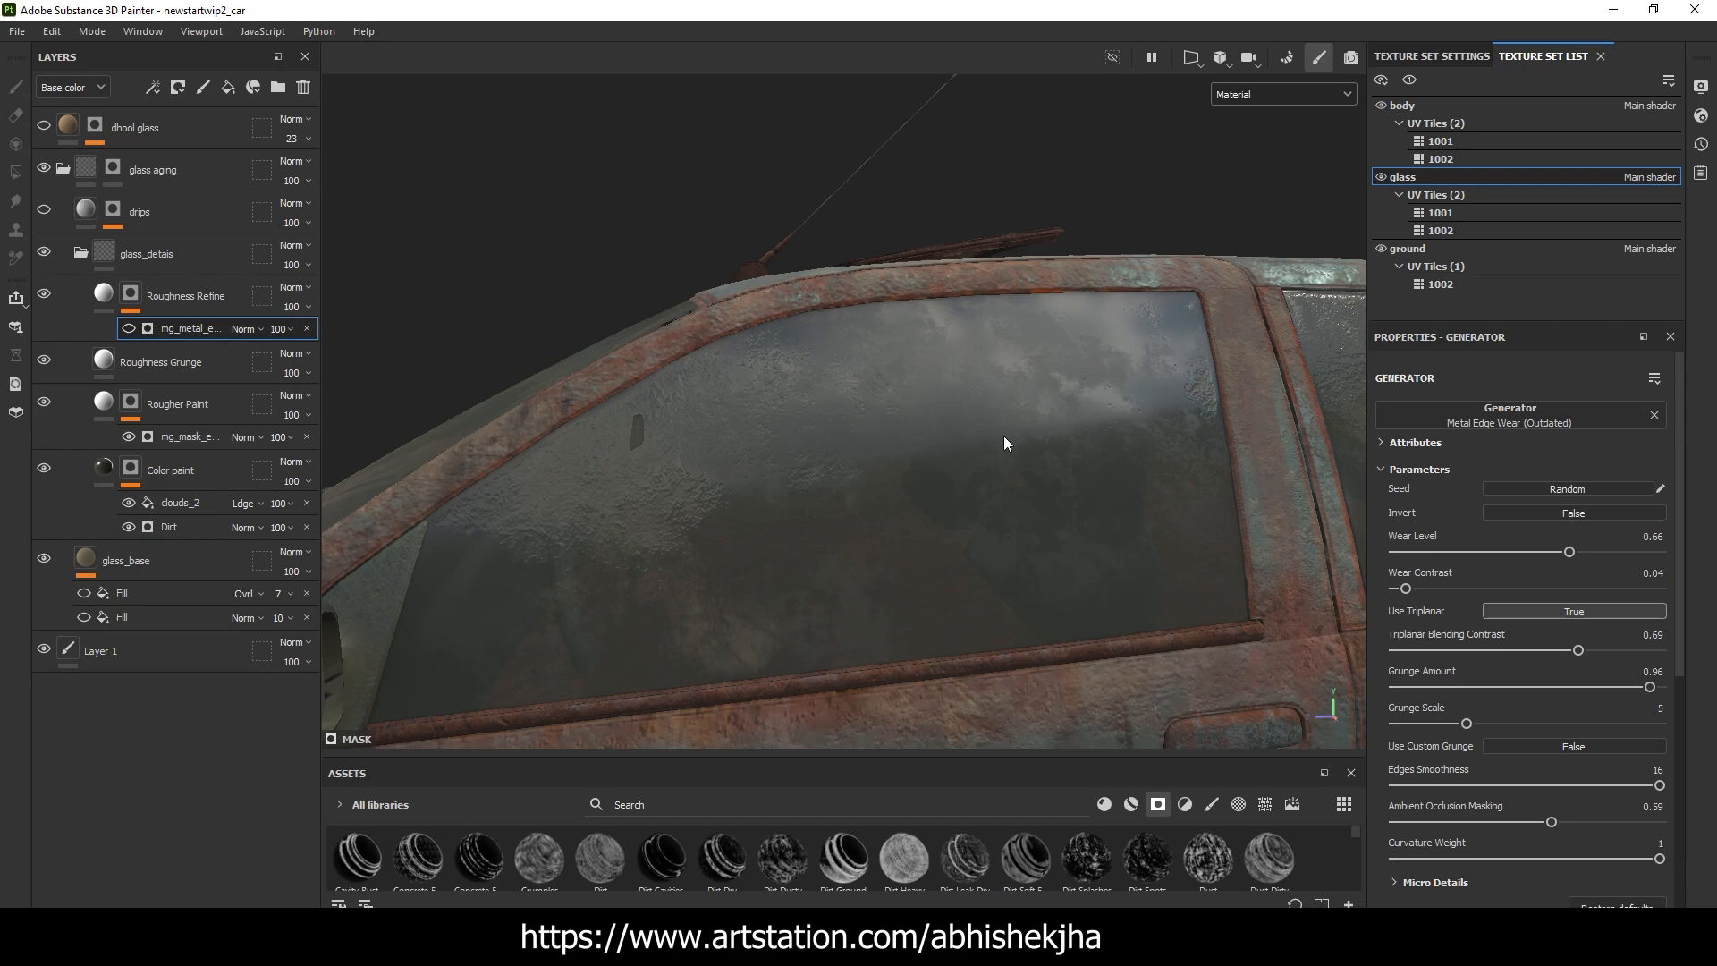
scroll(1004, 437, "down", 2)
left_click_drag(1003, 436, 1077, 460, "alt")
scroll(1043, 437, "up", 3)
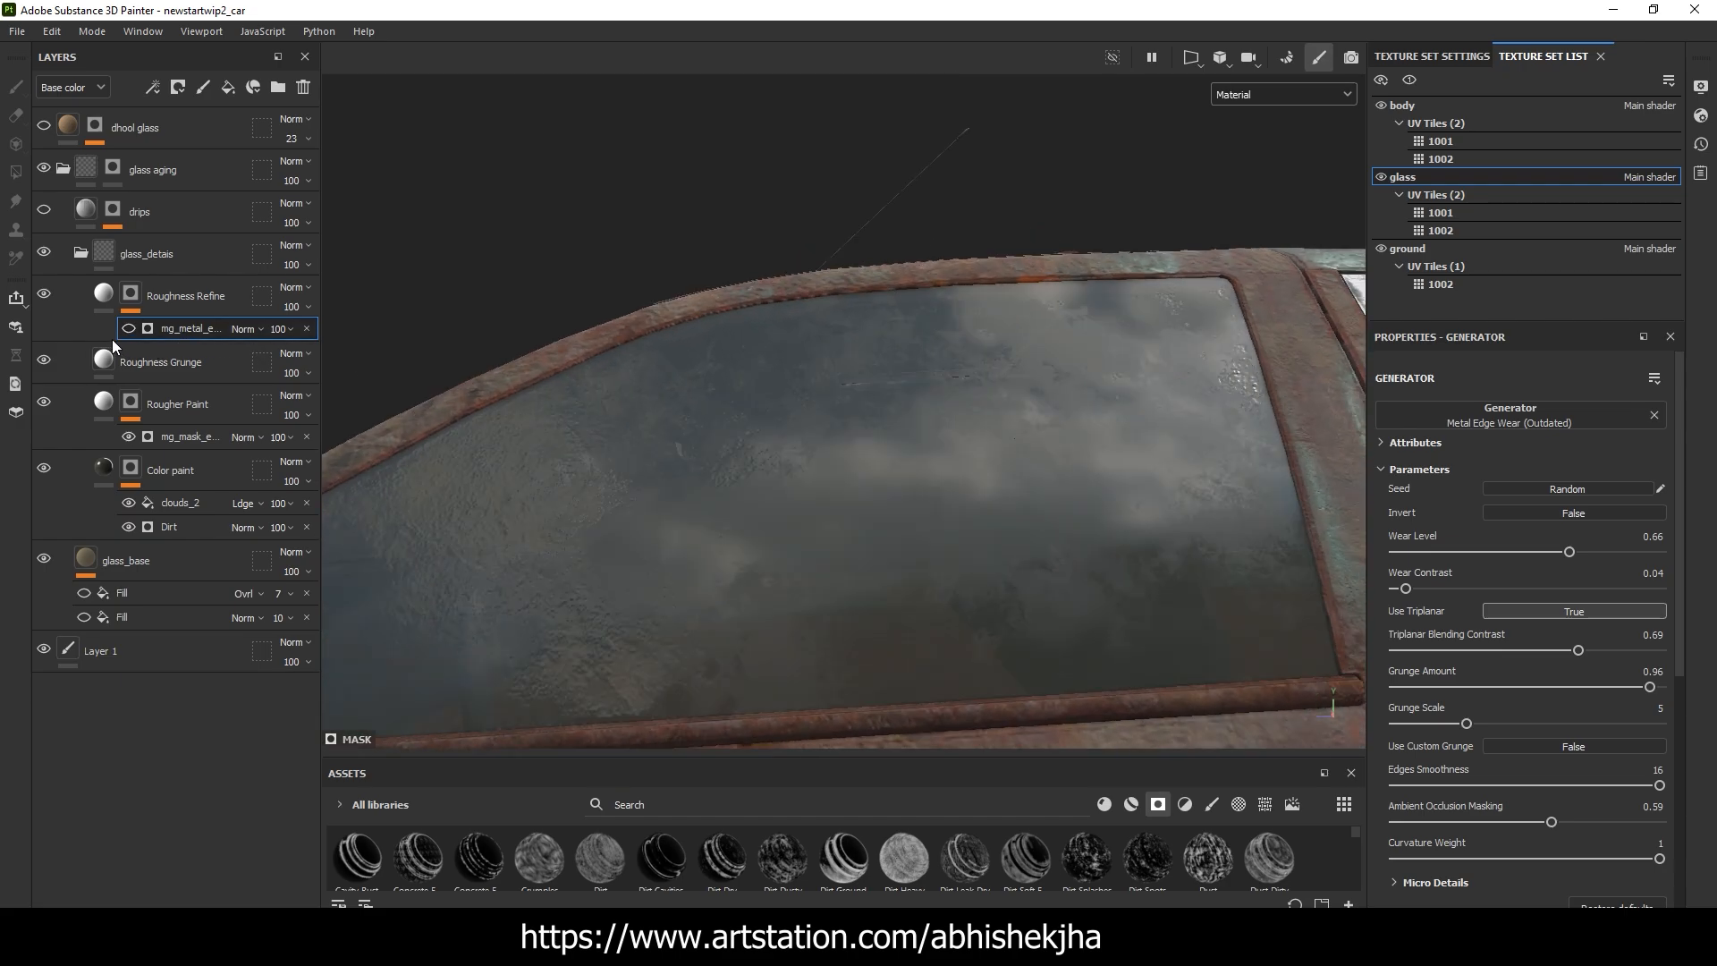
left_click_drag(954, 478, 1297, 613, "alt")
scroll(1127, 576, "down", 5)
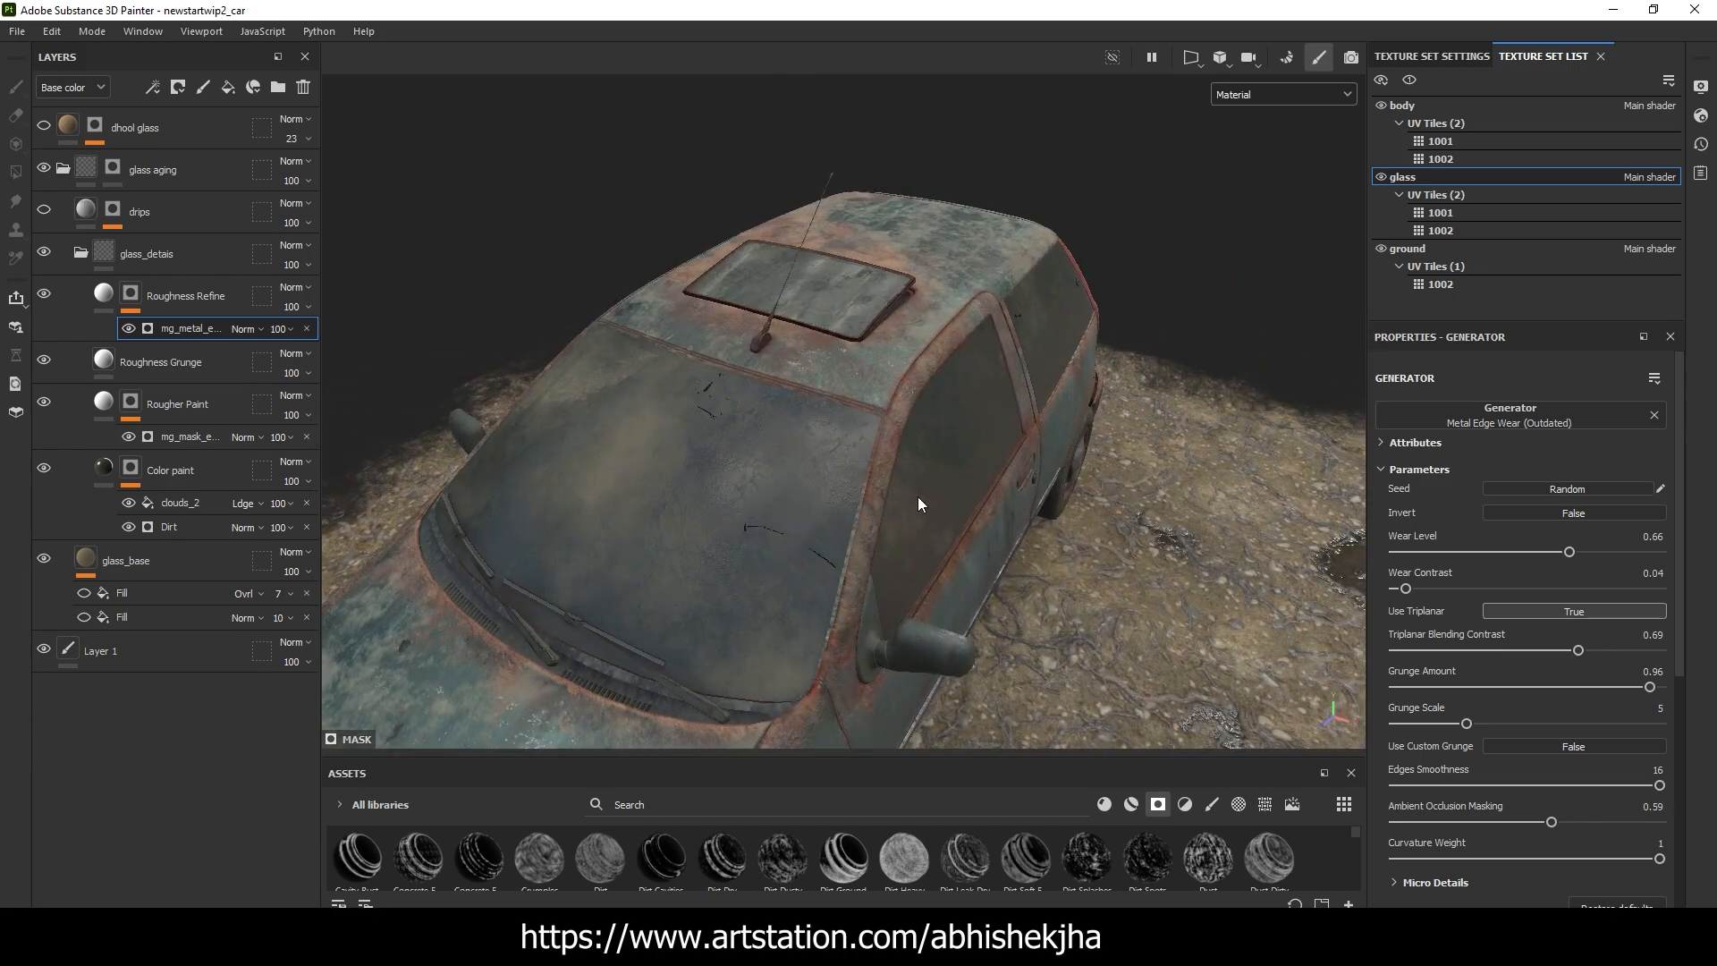
Select the Roughness Refine layer's fill and examine the reflections across the windshield
left_click_drag(917, 497, 1340, 507, "alt")
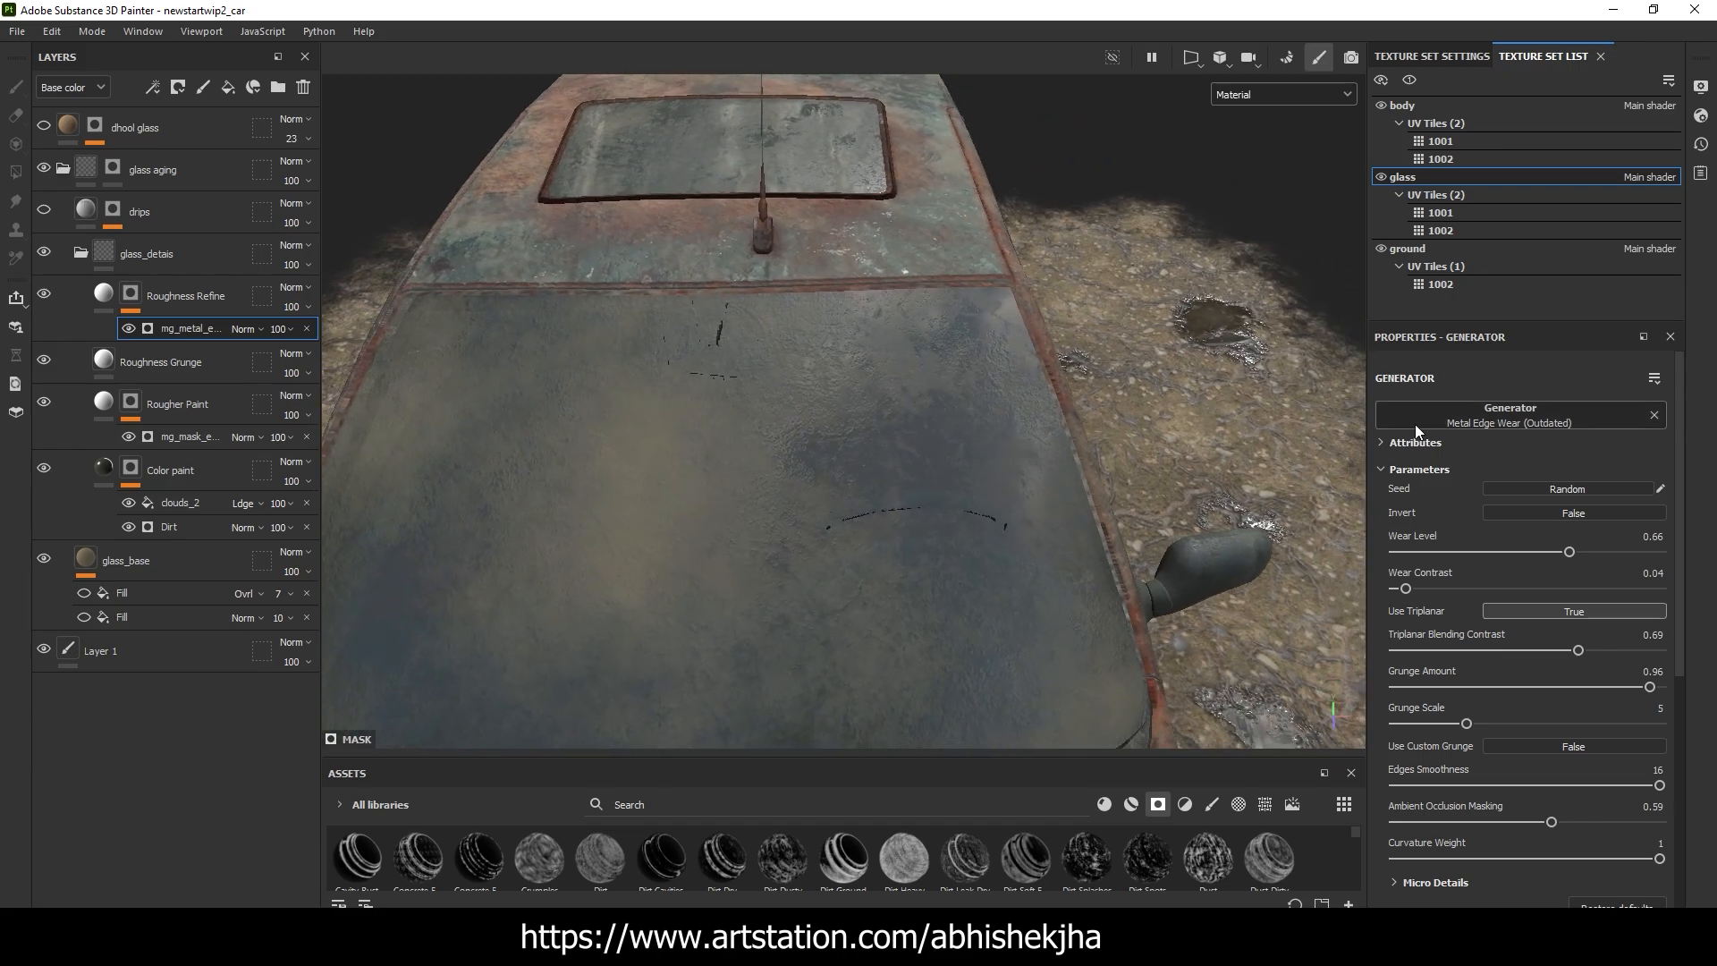
left_click(108, 296)
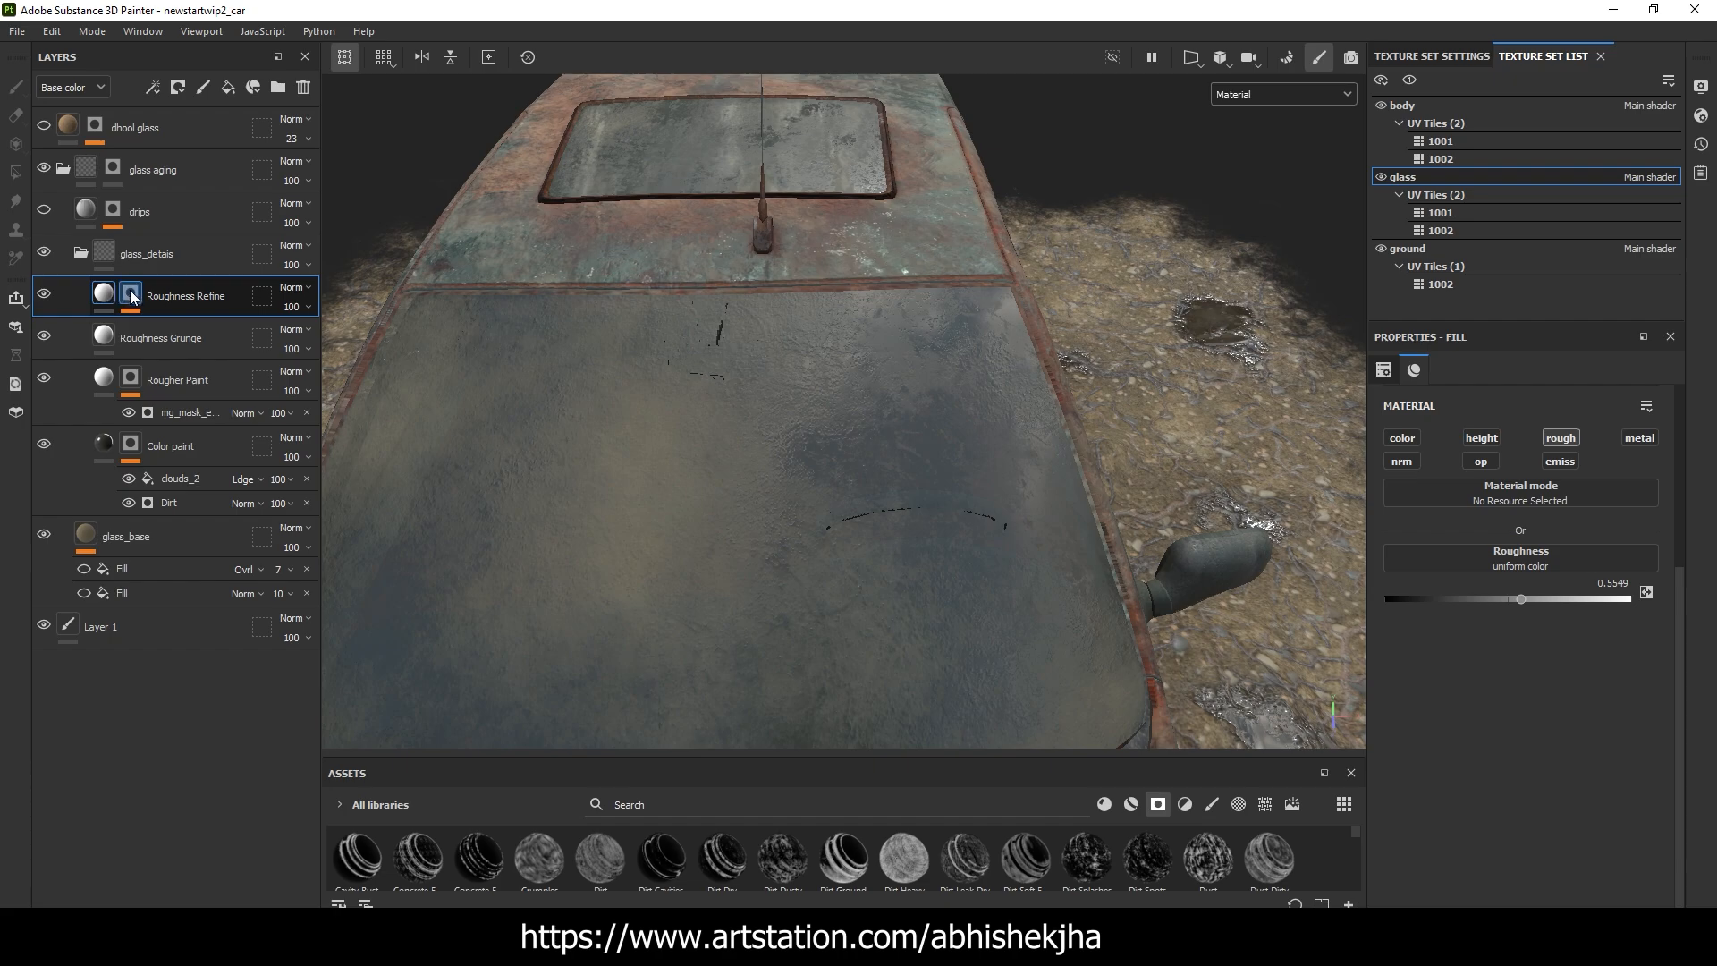
left_click_drag(854, 351, 983, 330, "alt")
scroll(1031, 448, "up", 4)
scroll(1031, 350, "down", 4)
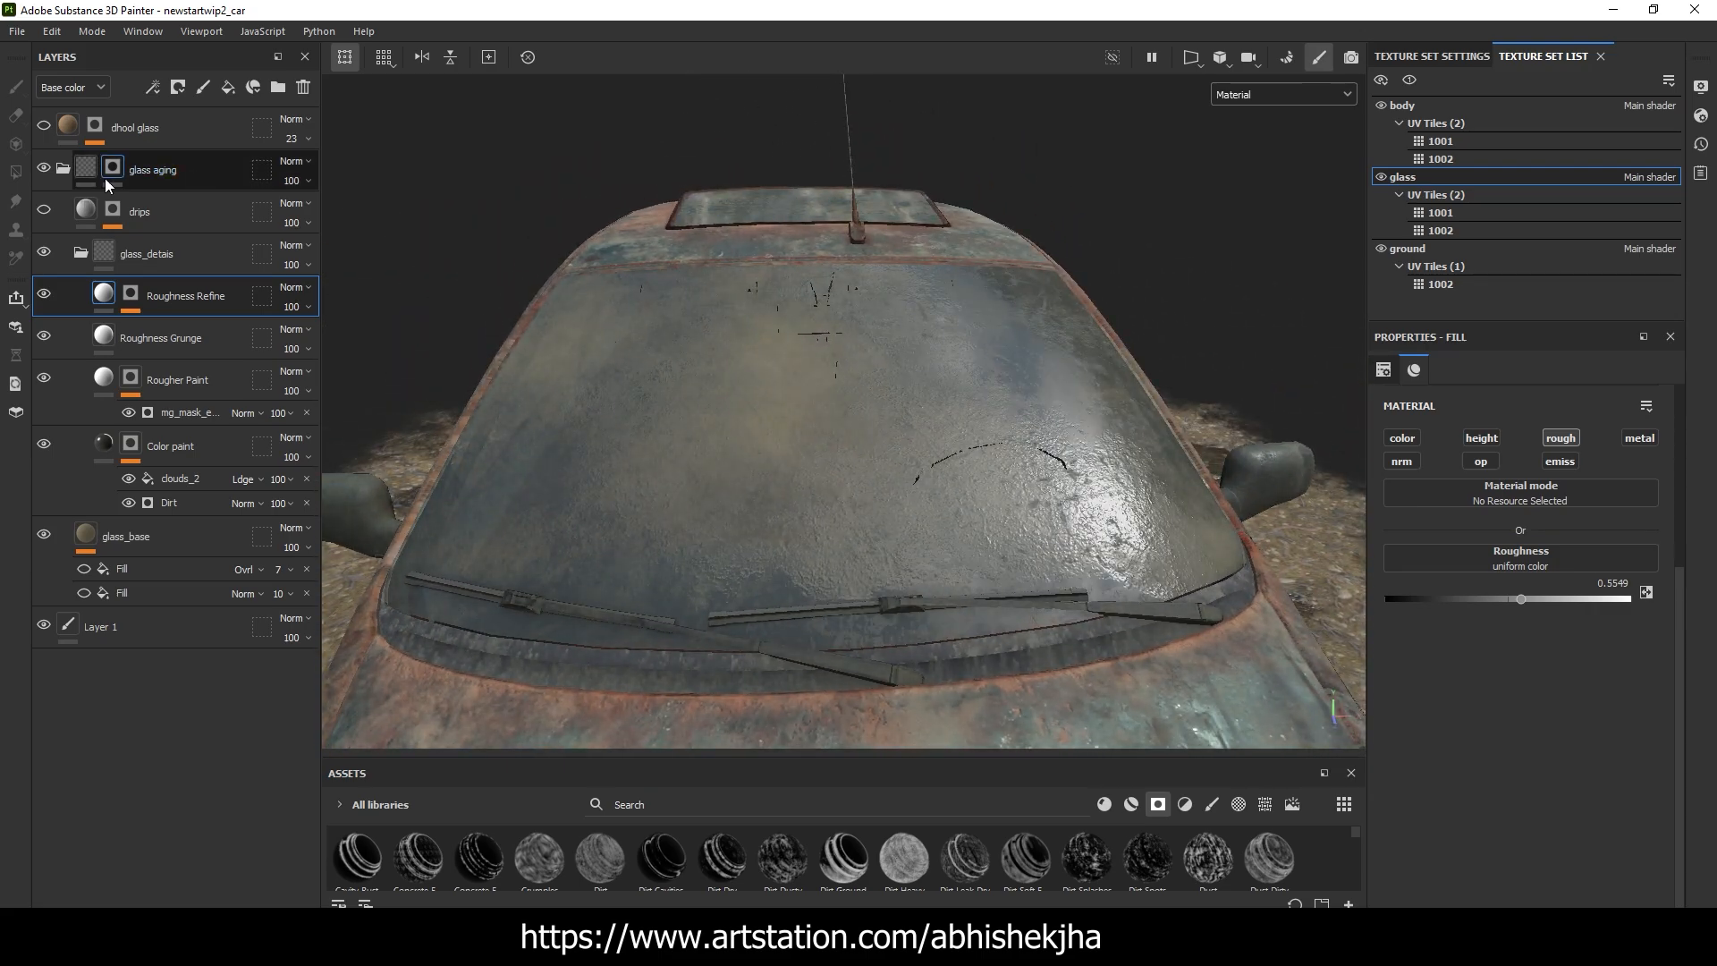
Show the drips layer and inspect its Large Rust Leaks material on the windshield and side windows
left_click(91, 215)
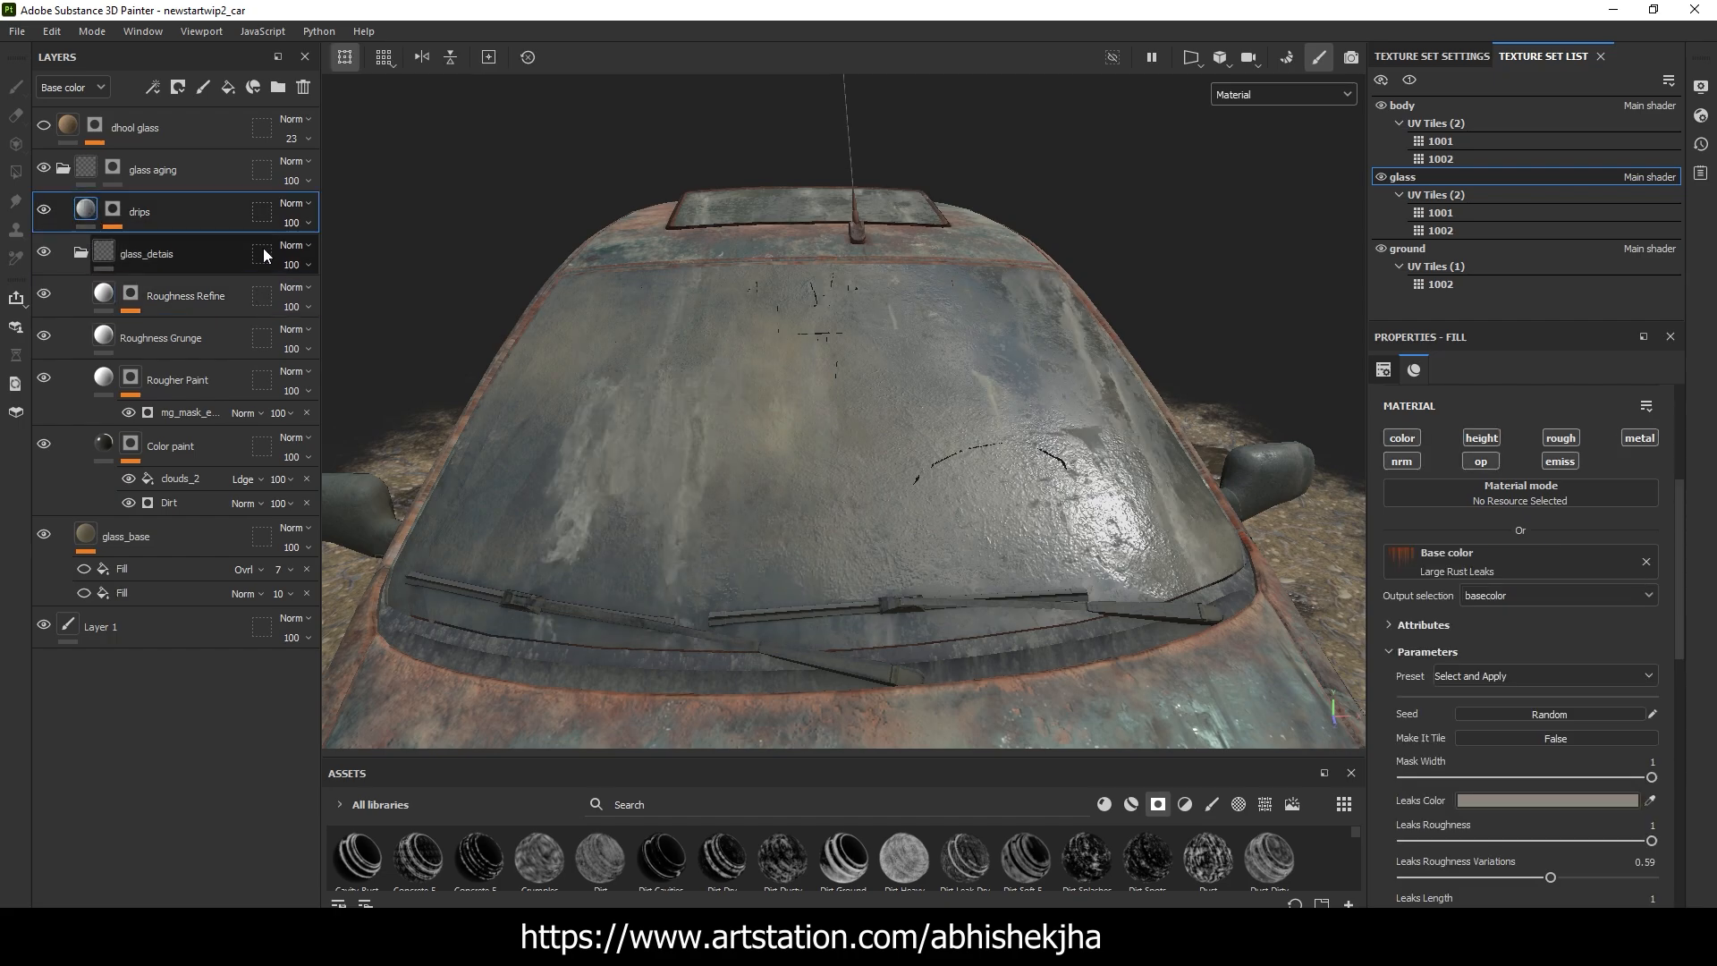
left_click_drag(859, 340, 211, 277, "alt")
left_click_drag(572, 348, 261, 322, "alt")
scroll(882, 460, "down", 3)
mouse_move(882, 459)
left_mouse_down("alt")
mouse_move(886, 351)
mouse_move(889, 459)
left_mouse_up("alt")
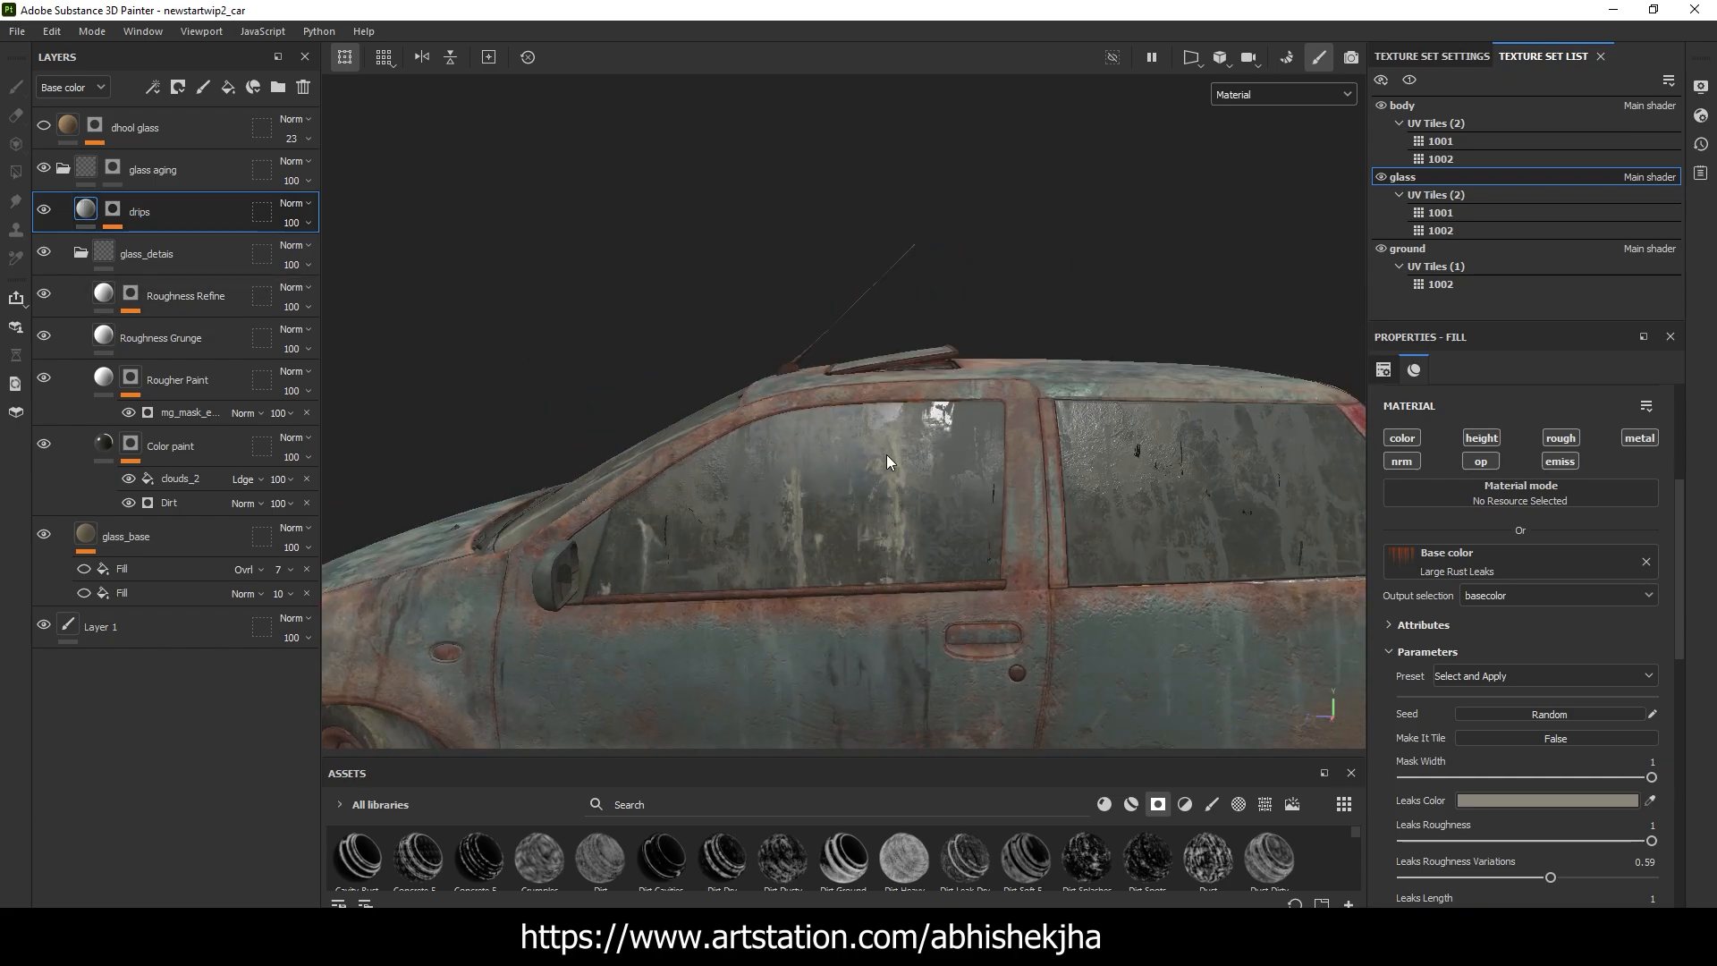
Inspect the Grunge Cracked Deep fill in the drips mask and check the streaks on the windshield and side window
left_click(109, 210)
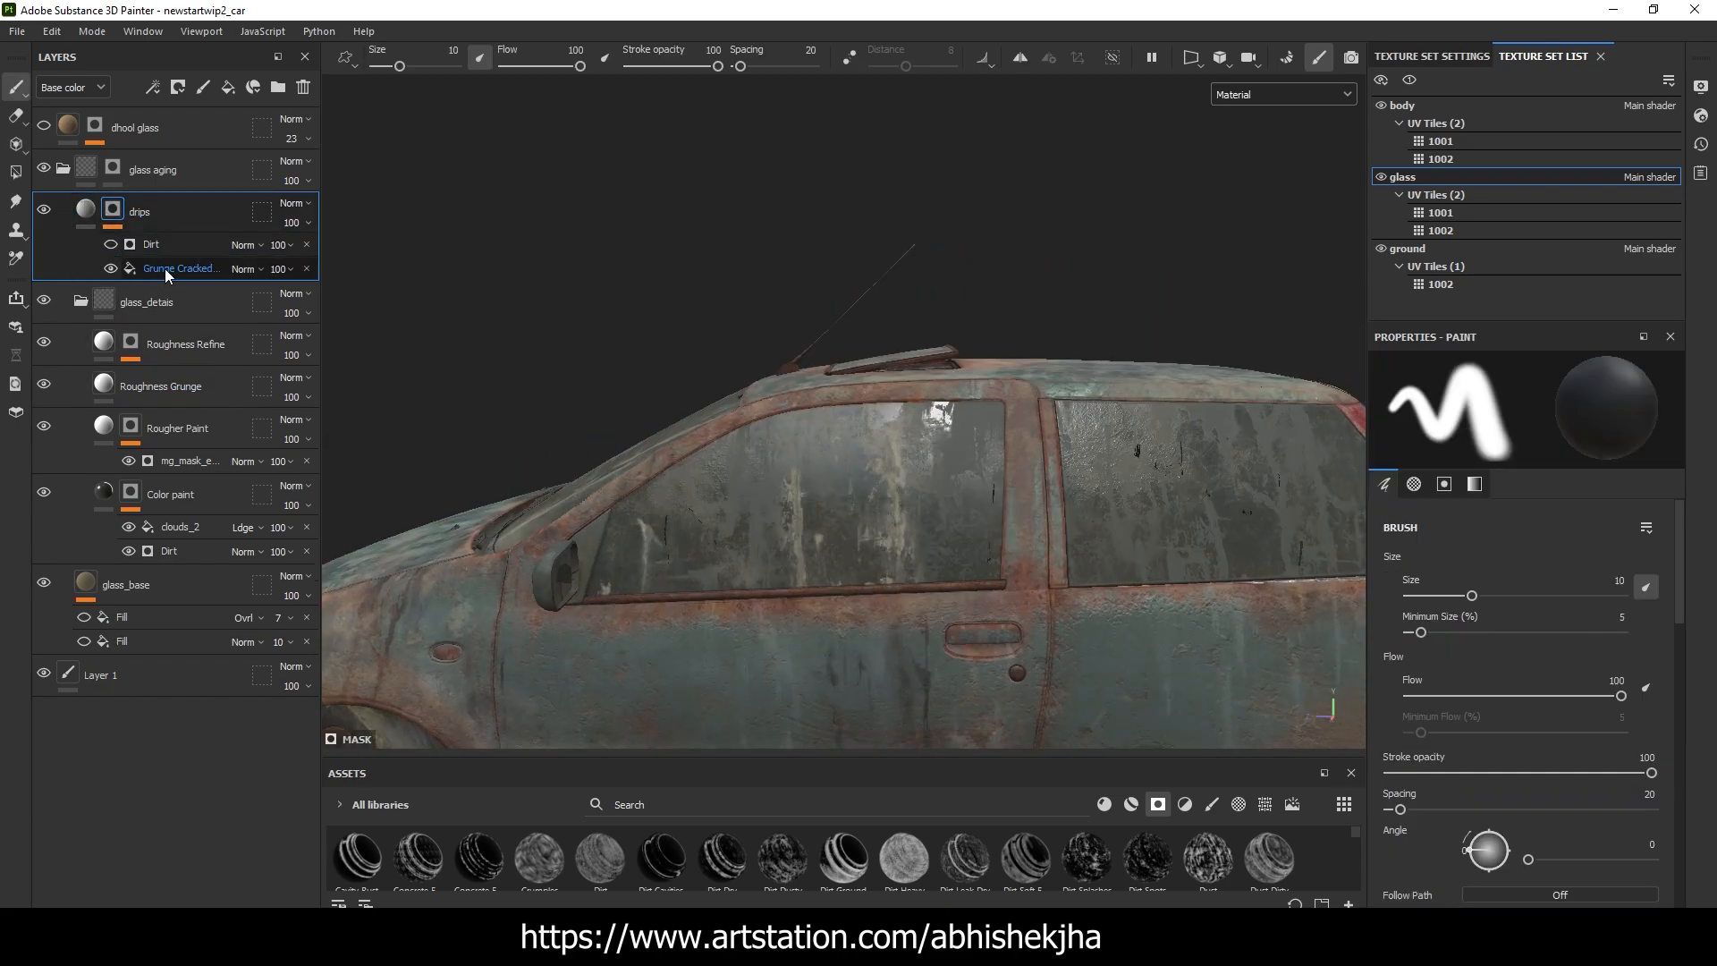
left_click(166, 271)
scroll(769, 385, "up", 3)
left_click_drag(868, 380, 954, 344, "alt")
left_click_drag(824, 337, 695, 341, "alt")
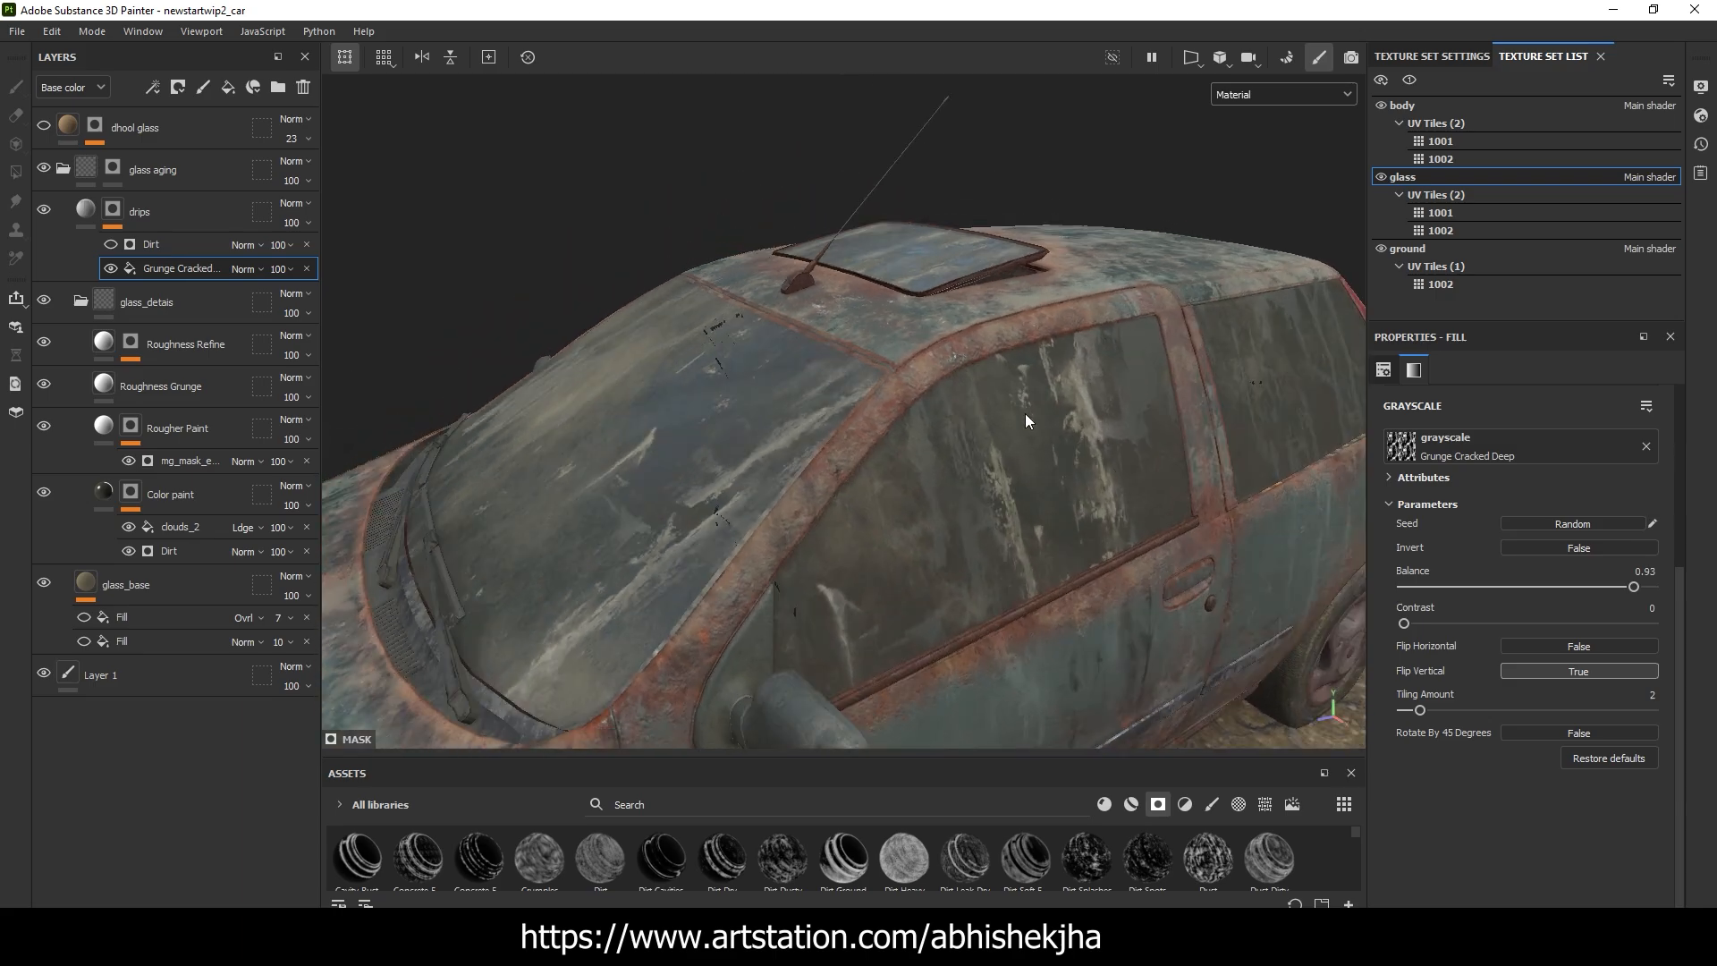
left_click_drag(1027, 421, 854, 379, "alt")
middle_click_drag(1109, 431, 644, 306, "alt")
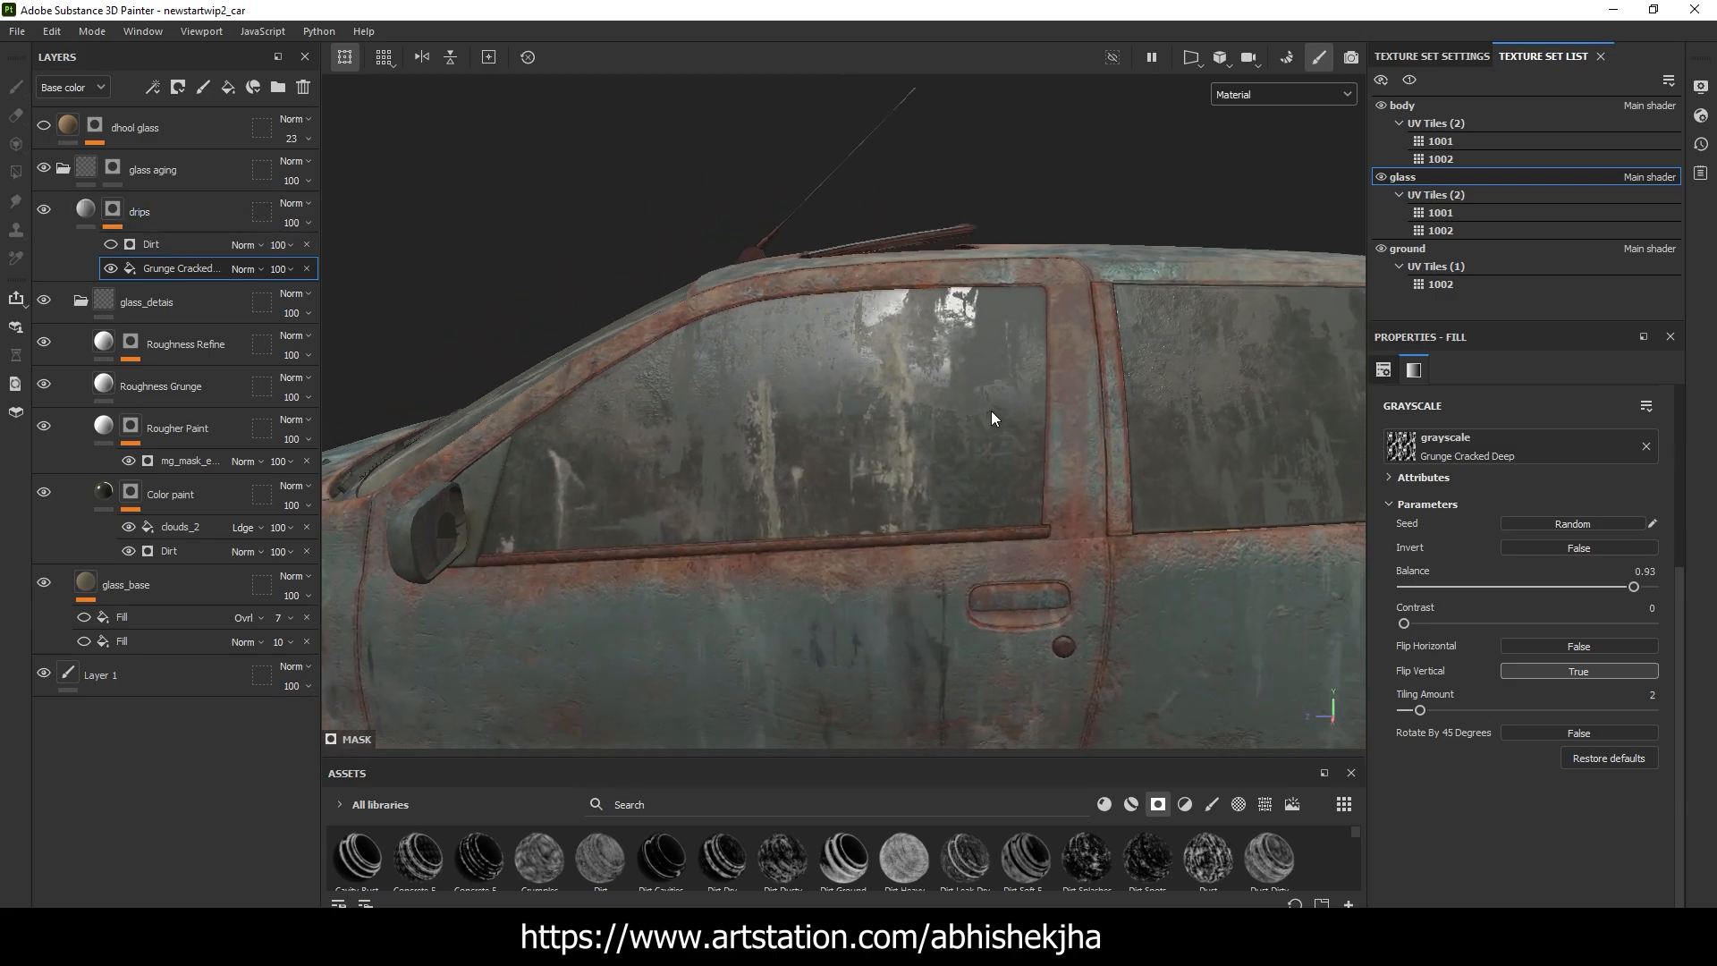
Examine how light reflects off the drip streaks on the glass from varying viewing angles
right_click_drag(991, 412, 771, 344, "alt")
left_click_drag(1109, 366, 625, 389, "alt")
left_click_drag(1136, 412, 979, 418, "alt")
right_click_drag(980, 416, 1154, 384, "shift")
left_click_drag(1154, 358, 1029, 415, "alt")
right_click_drag(1060, 381, 1141, 375, "shift")
left_click_drag(1024, 372, 1211, 347, "alt")
right_click_drag(1212, 347, 1184, 346, "shift")
left_click_drag(725, 268, 1264, 398, "alt")
Collapse the glass aging group and show the dhool glass layer, comparing the side window without and with it
left_click(67, 171)
mouse_move(501, 269)
left_mouse_down("alt")
mouse_move(635, 251)
mouse_move(817, 268)
mouse_move(955, 357)
mouse_move(924, 230)
left_mouse_up("alt")
right_click_drag(924, 230, 1009, 446, "alt")
scroll(669, 428, "up", 5)
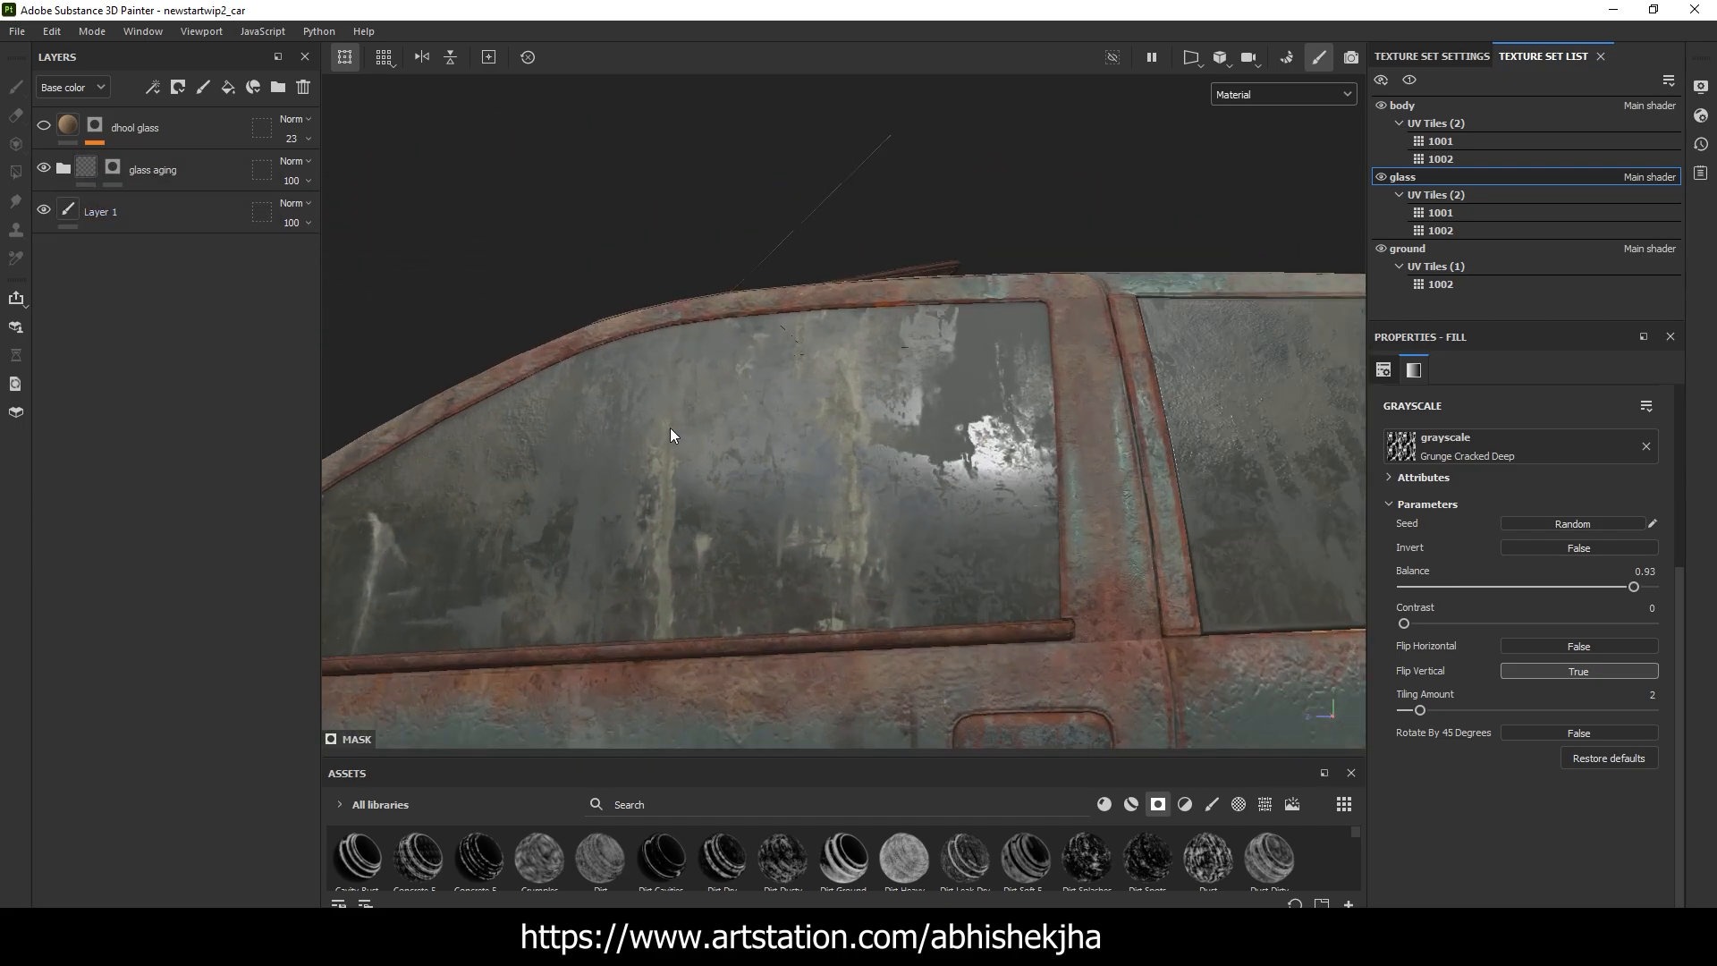
left_click(43, 128)
left_click(43, 128)
scroll(925, 435, "down", 6)
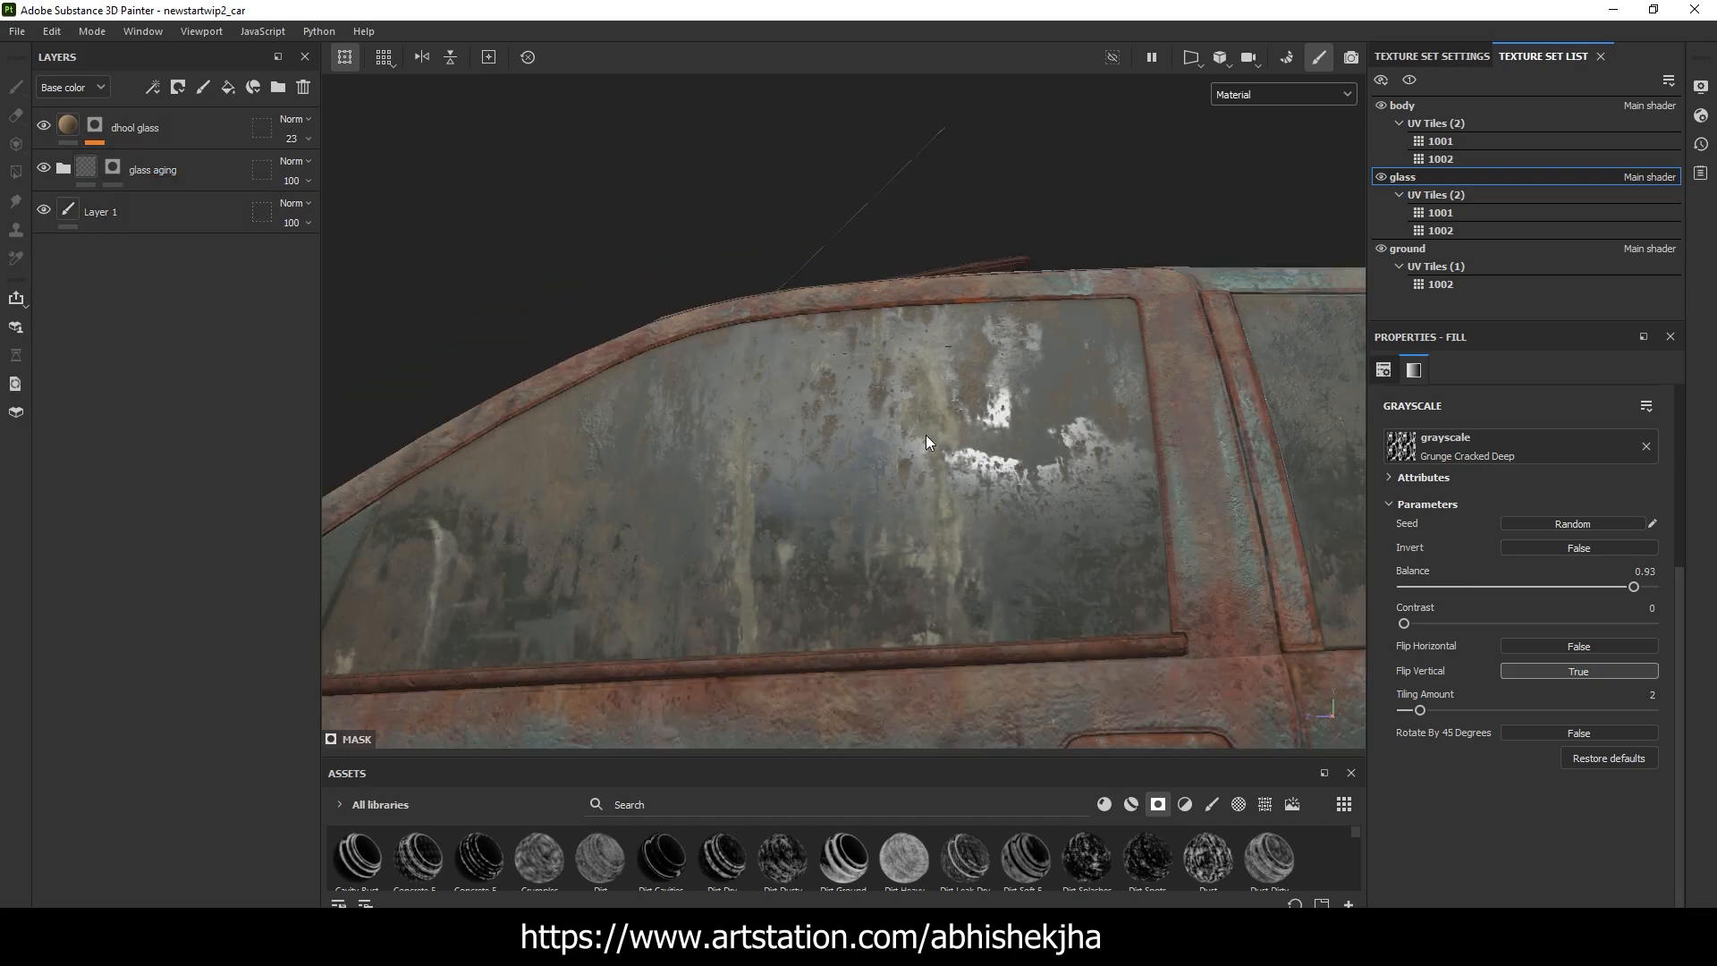
Inspect the dhool glass layer's ground material and examine its dust on the side window and windshield
left_click_drag(925, 436, 1112, 479, "alt")
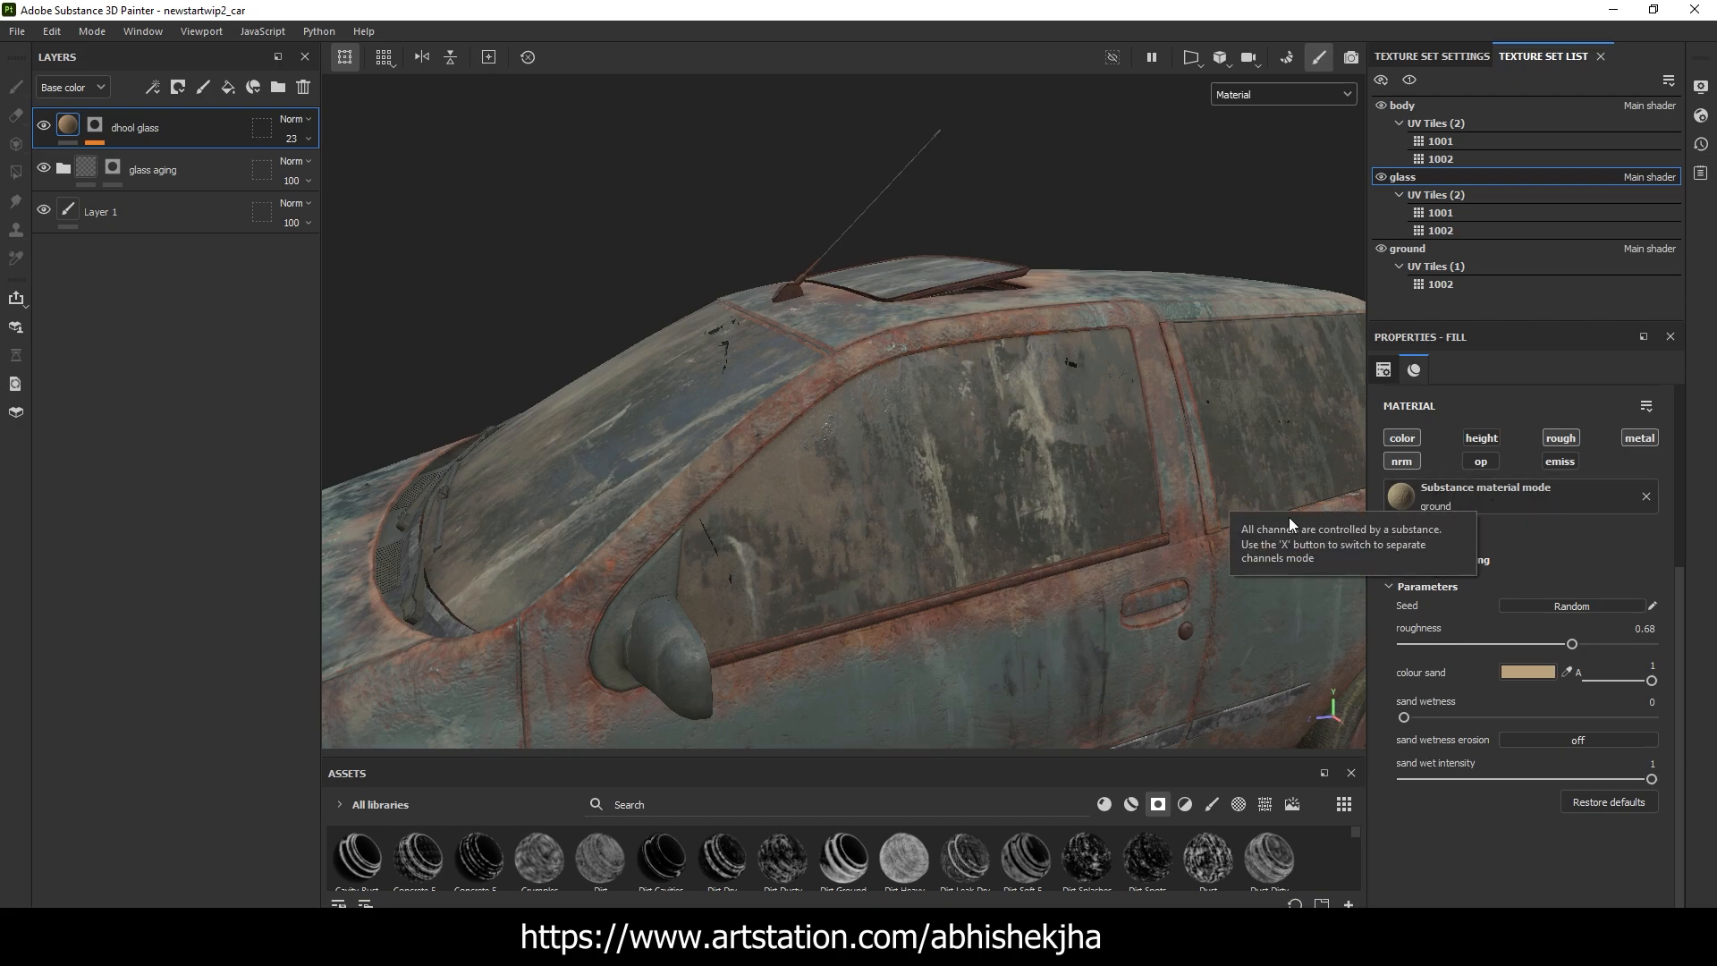
scroll(915, 494, "up", 3)
left_click_drag(913, 494, 814, 474, "alt")
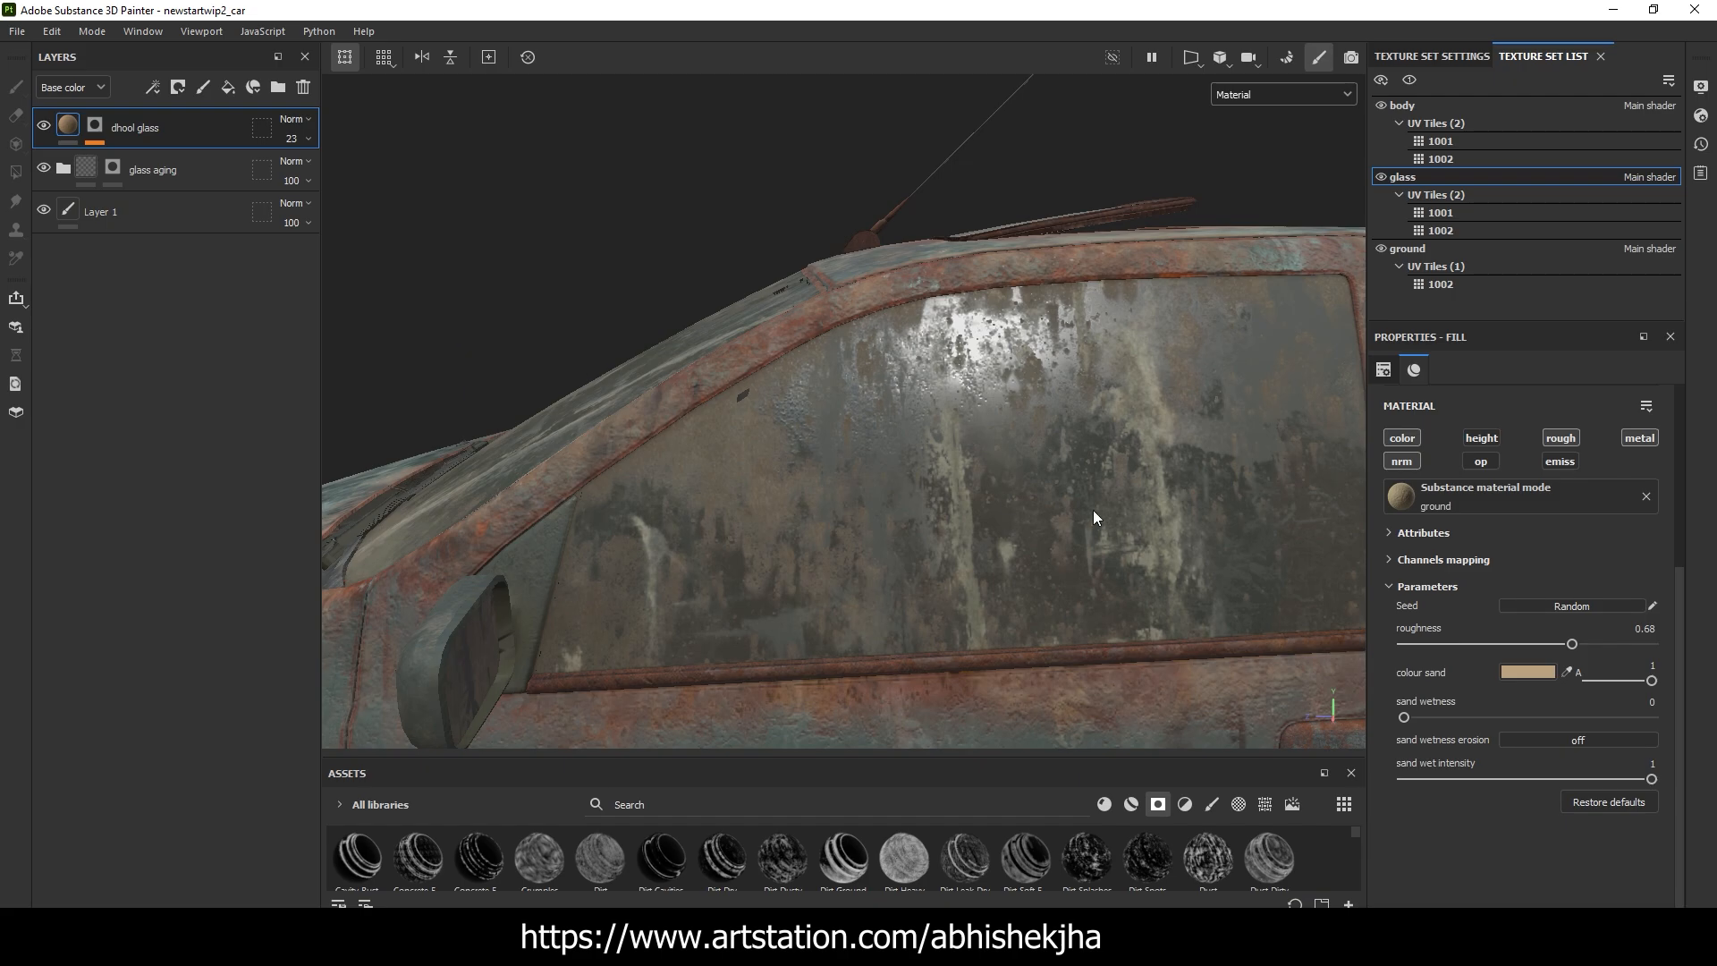
scroll(930, 469, "down", 4)
left_click_drag(930, 469, 1218, 506, "alt")
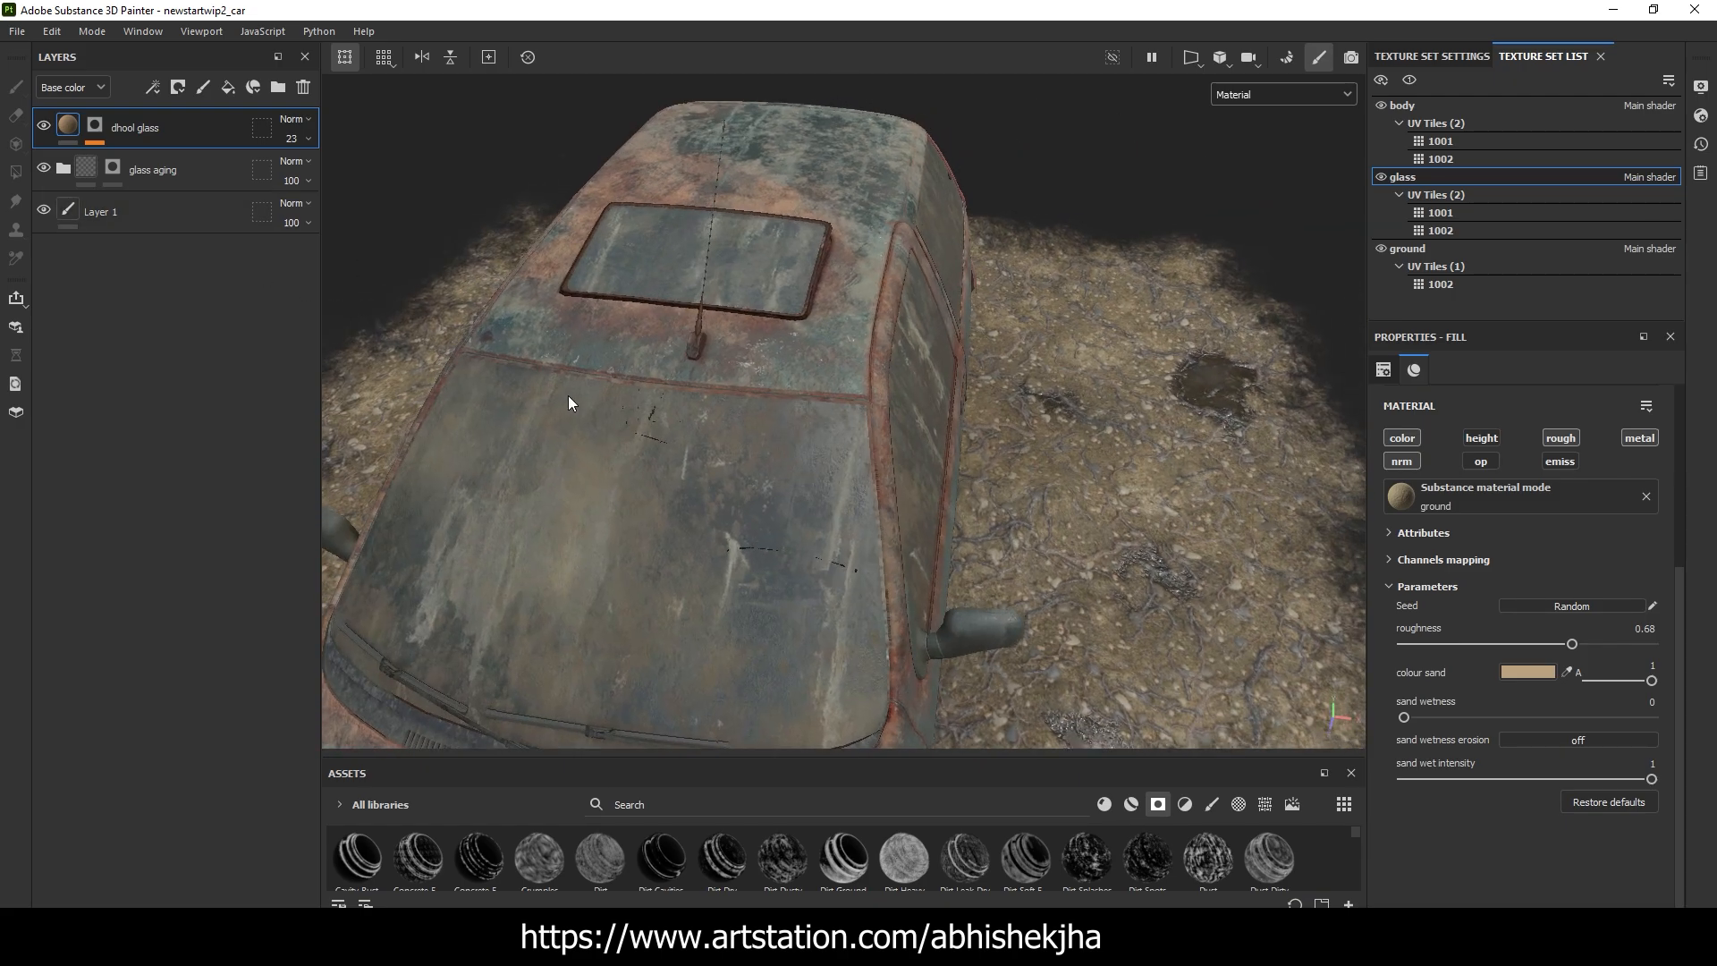
left_click_drag(570, 403, 841, 370, "alt")
Inspect the Dirt generator in the dhool glass mask, comparing the windshield with the generator off and on
left_click(102, 123)
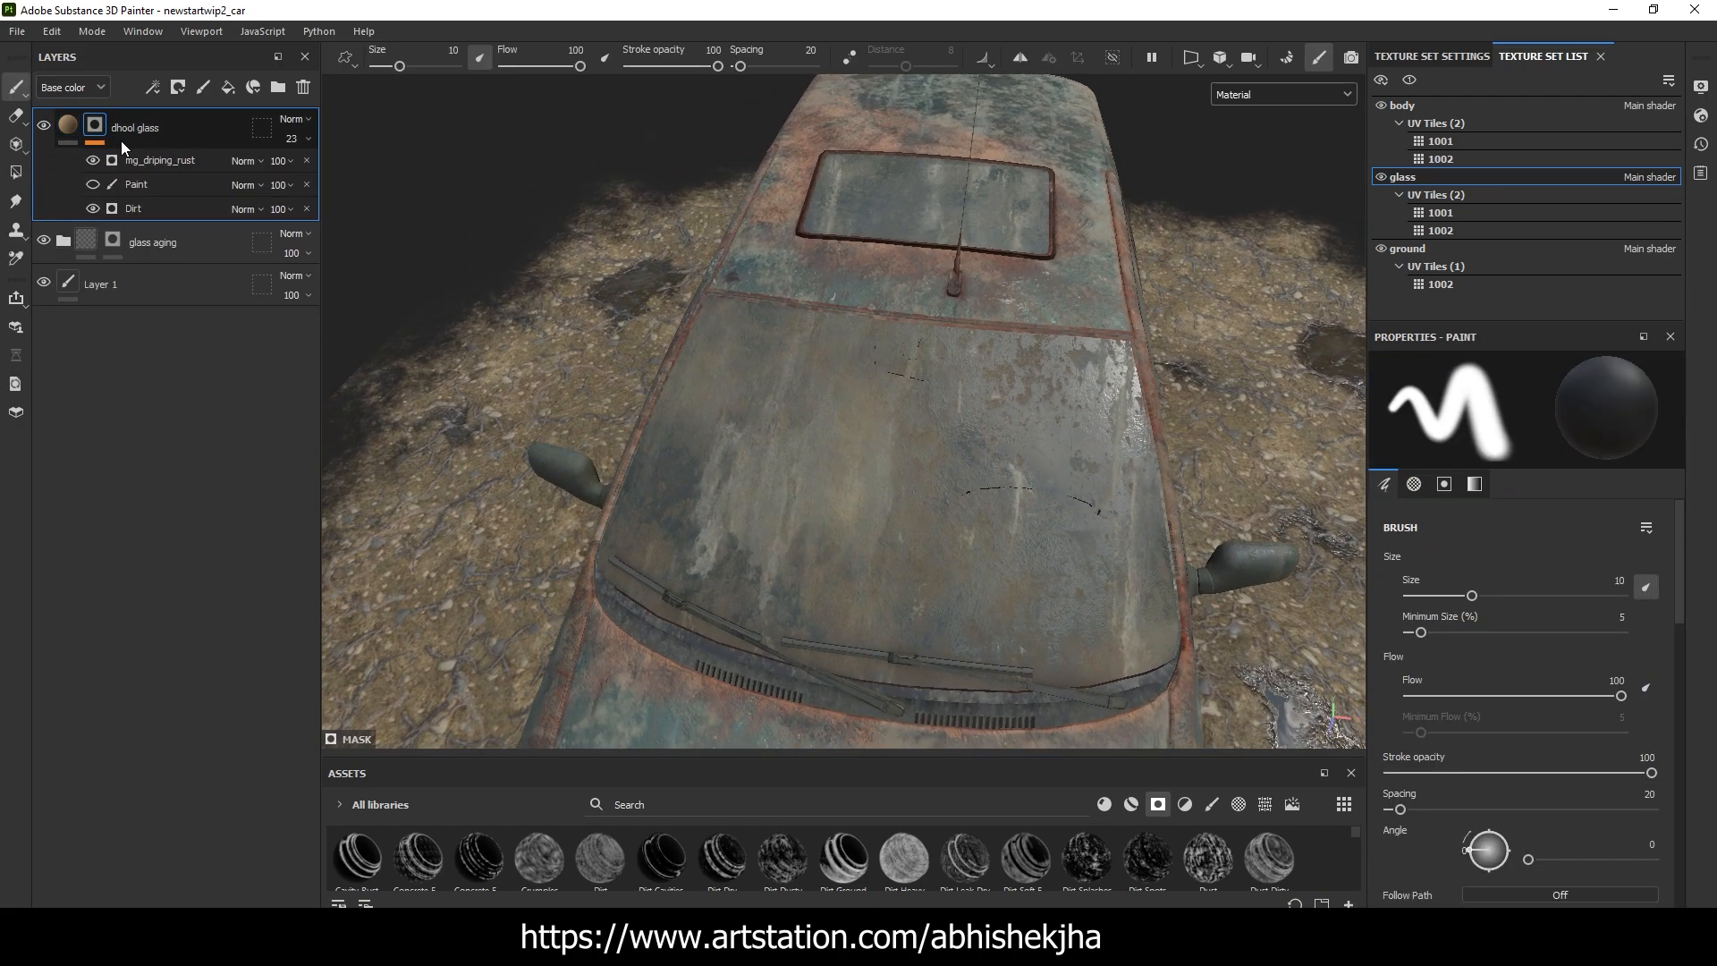
left_click(162, 211)
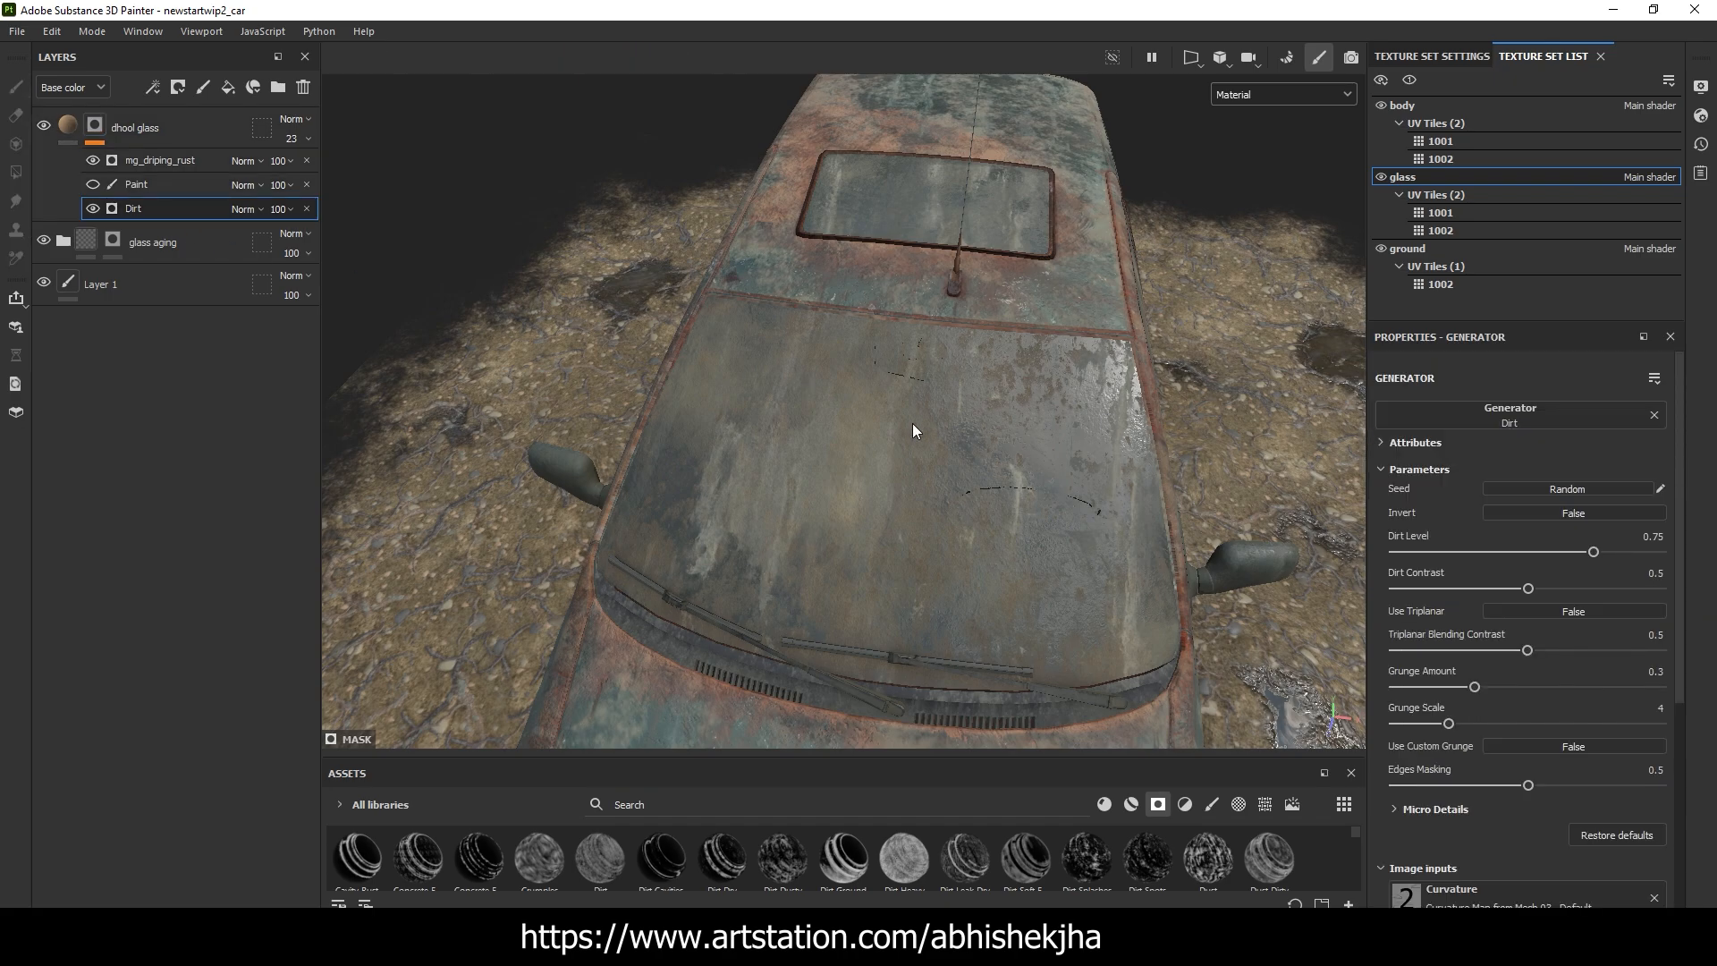
scroll(913, 431, "up", 3)
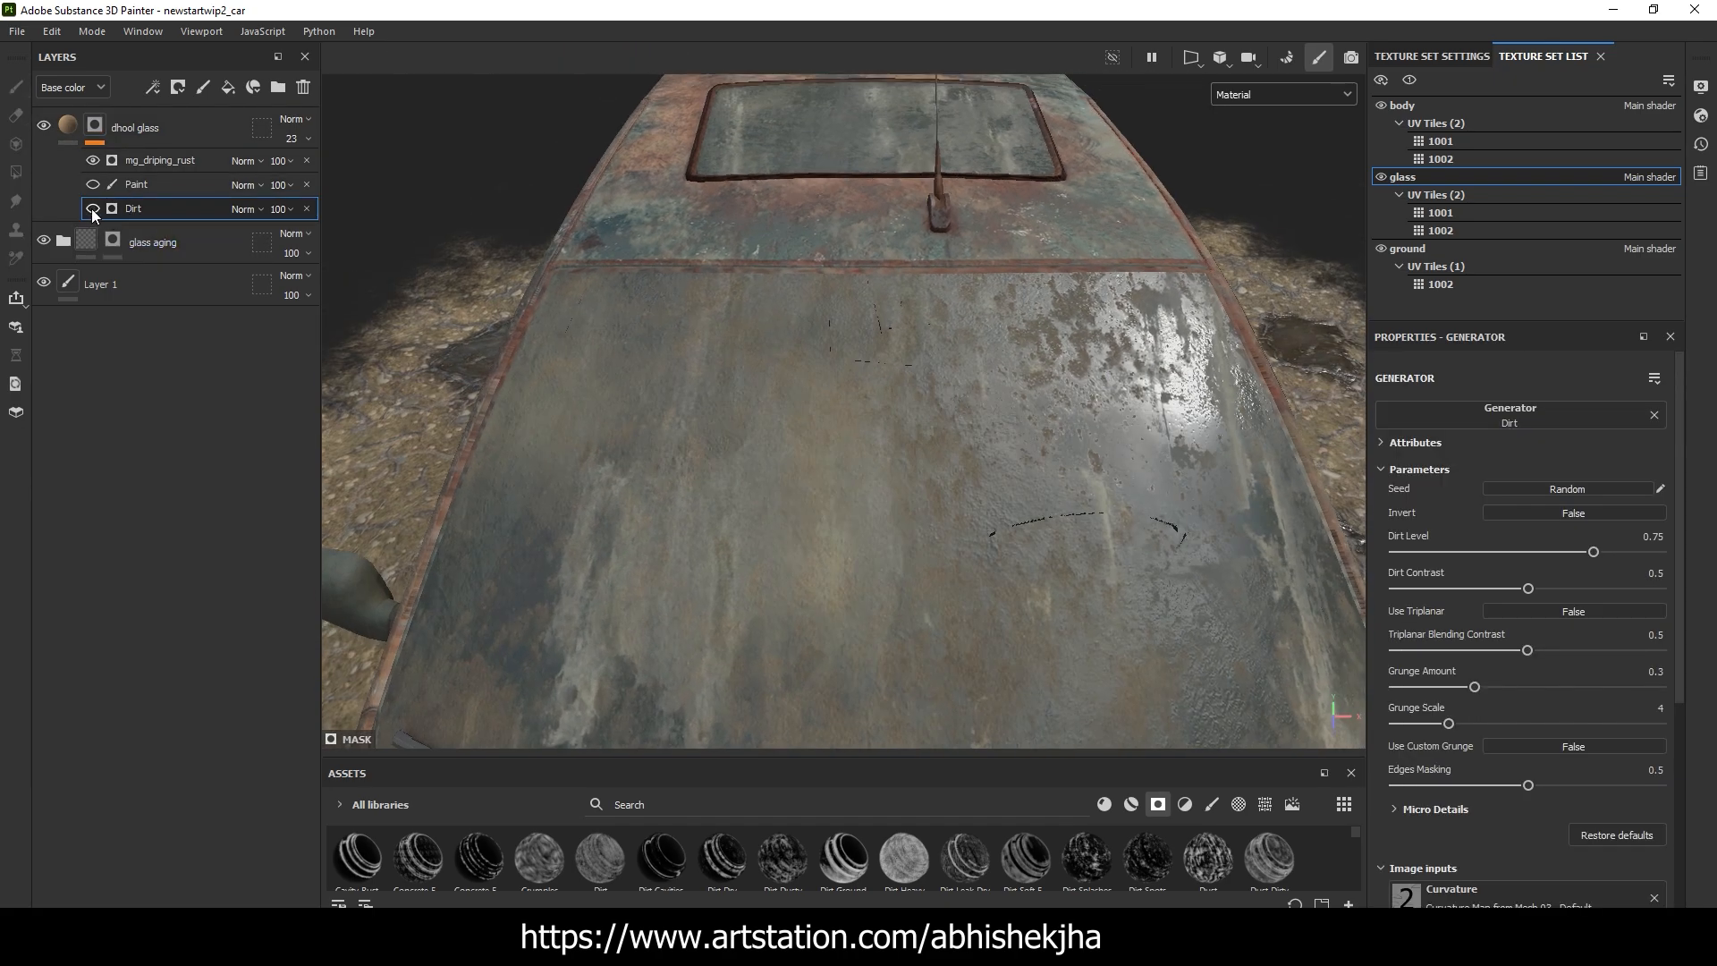
scroll(668, 374, "down", 3)
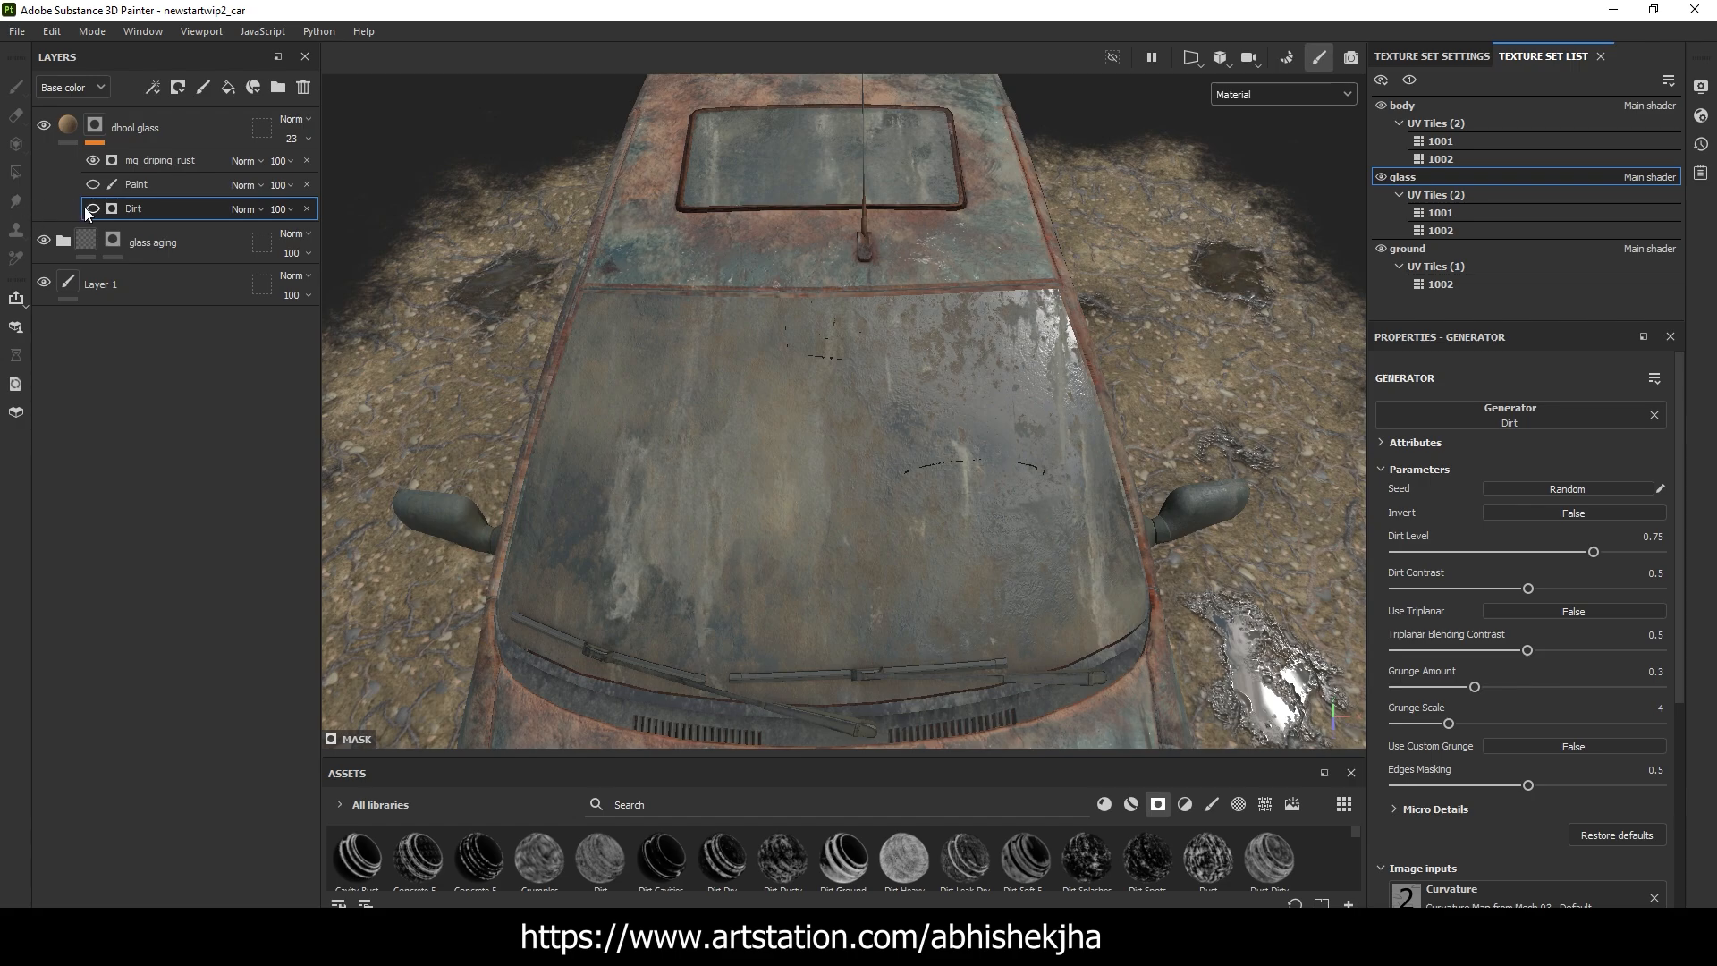
left_click(88, 209)
left_click_drag(506, 289, 555, 251, "alt")
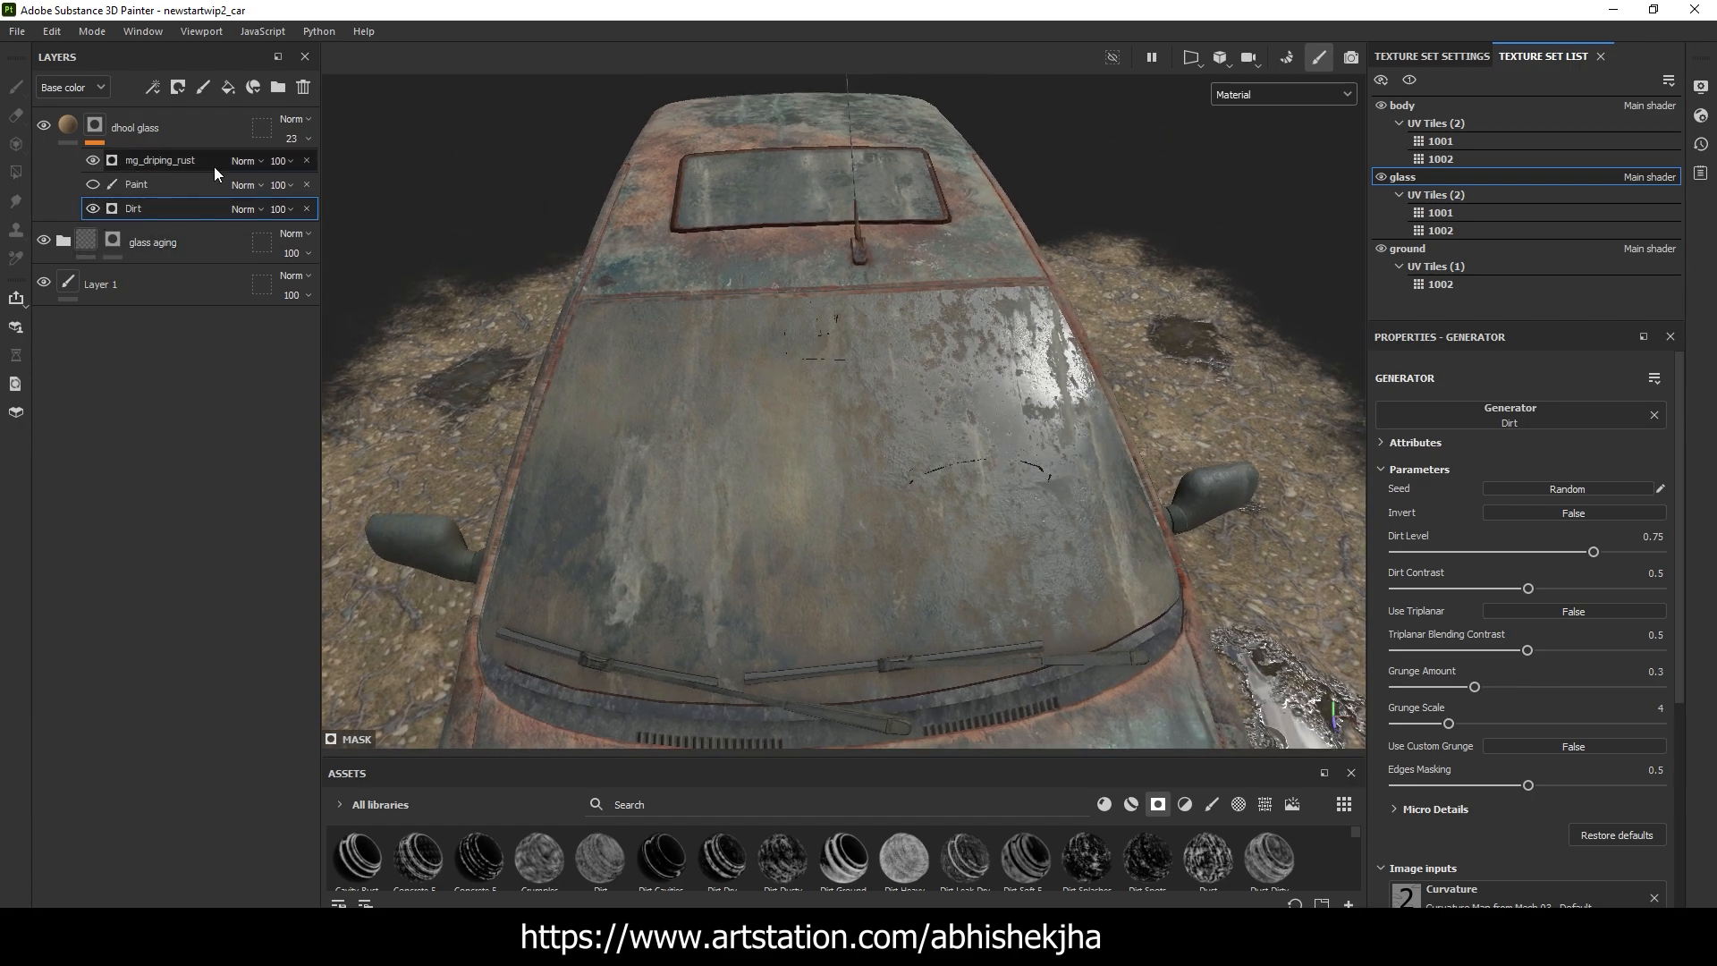
Inspect the MG Dripping Rust generator in the dhool glass mask and examine its effect on the windshield and side windows
left_click_drag(930, 312, 899, 332, "alt")
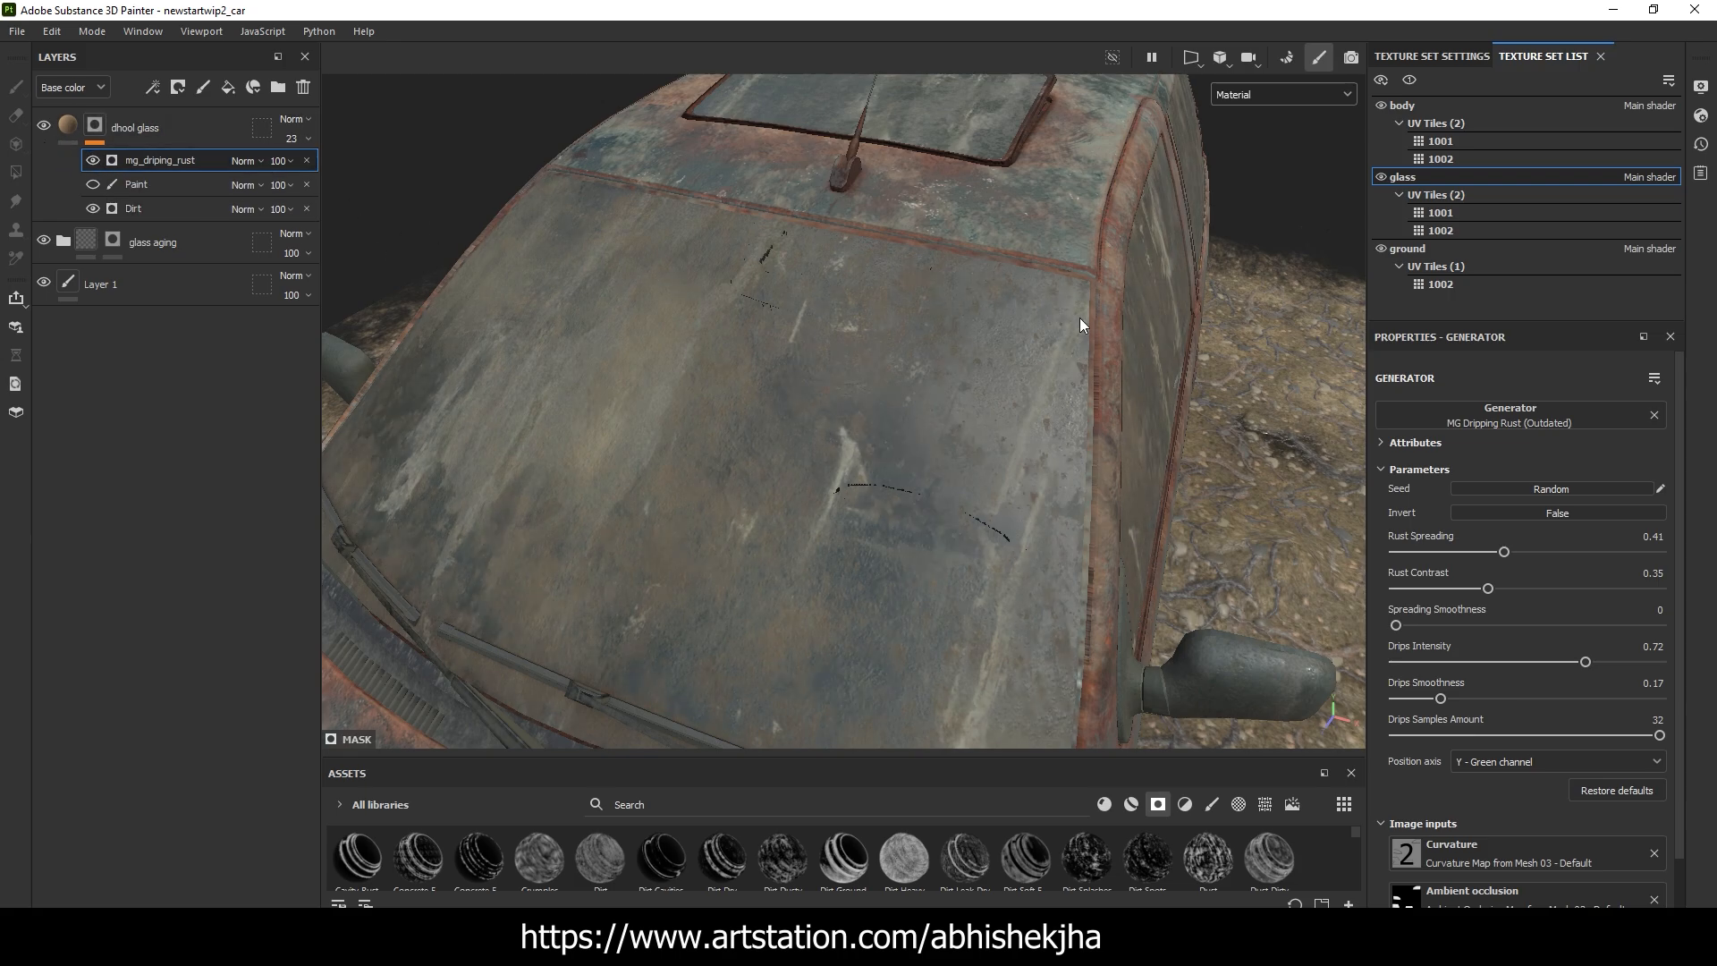
left_click_drag(1076, 322, 809, 313, "alt")
scroll(889, 359, "up", 3)
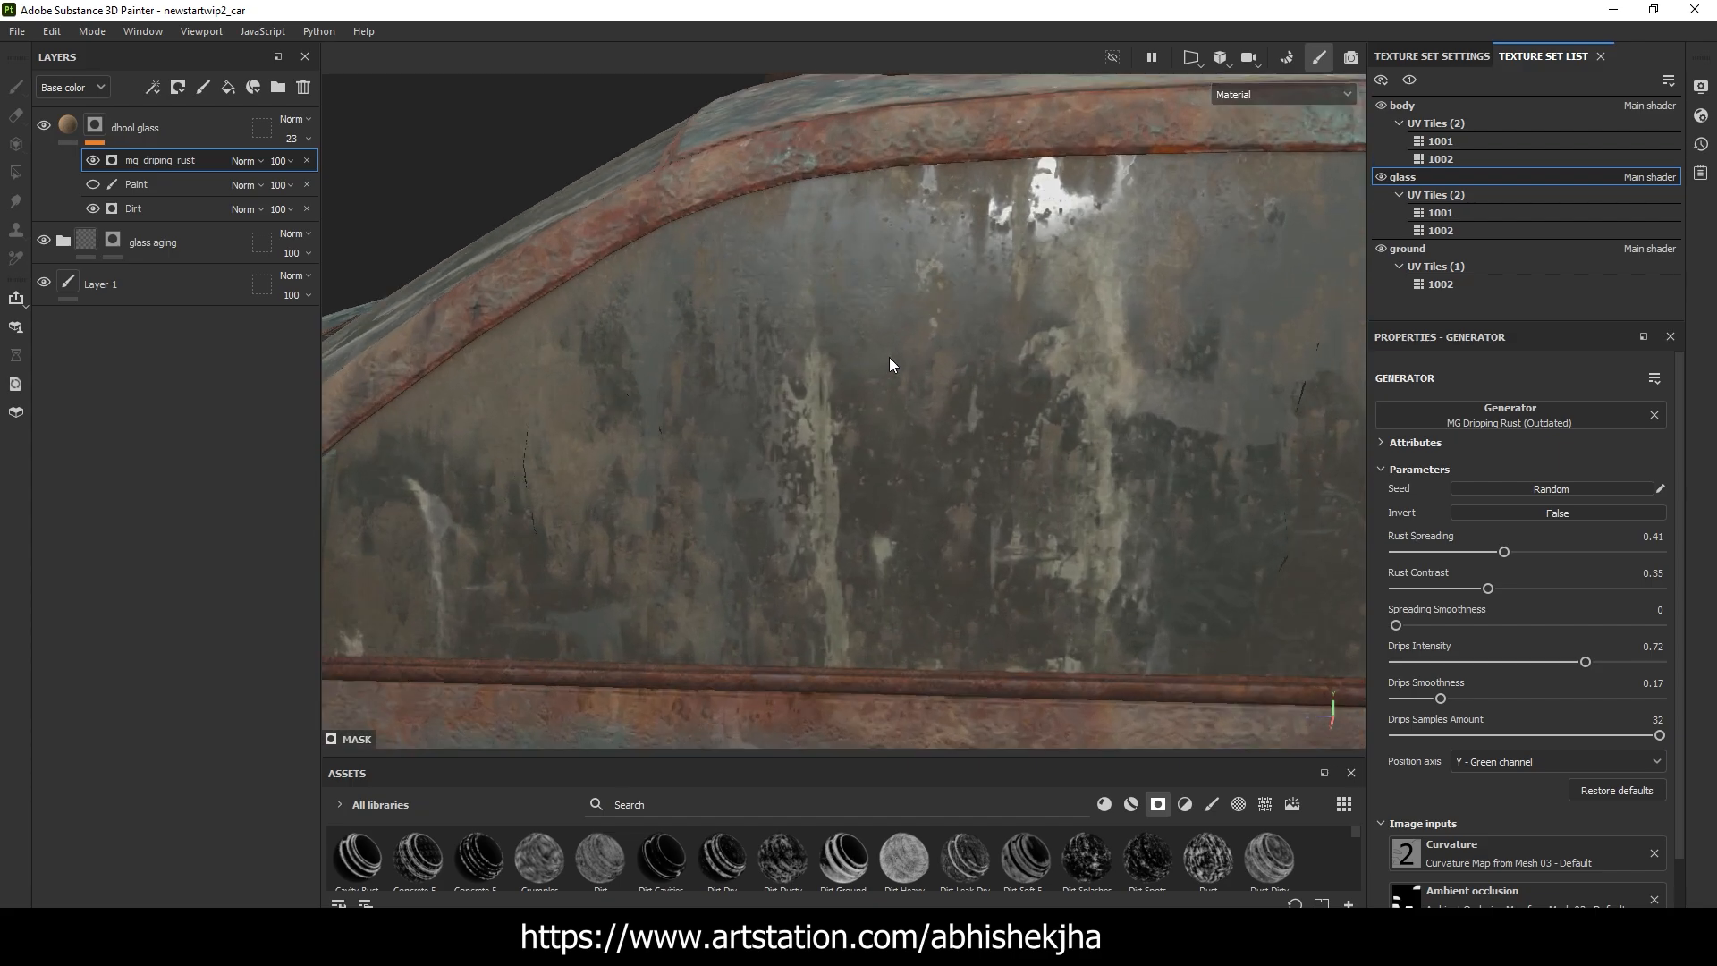
left_click_drag(890, 359, 1026, 329, "alt")
scroll(849, 285, "down", 3)
scroll(910, 327, "up", 3)
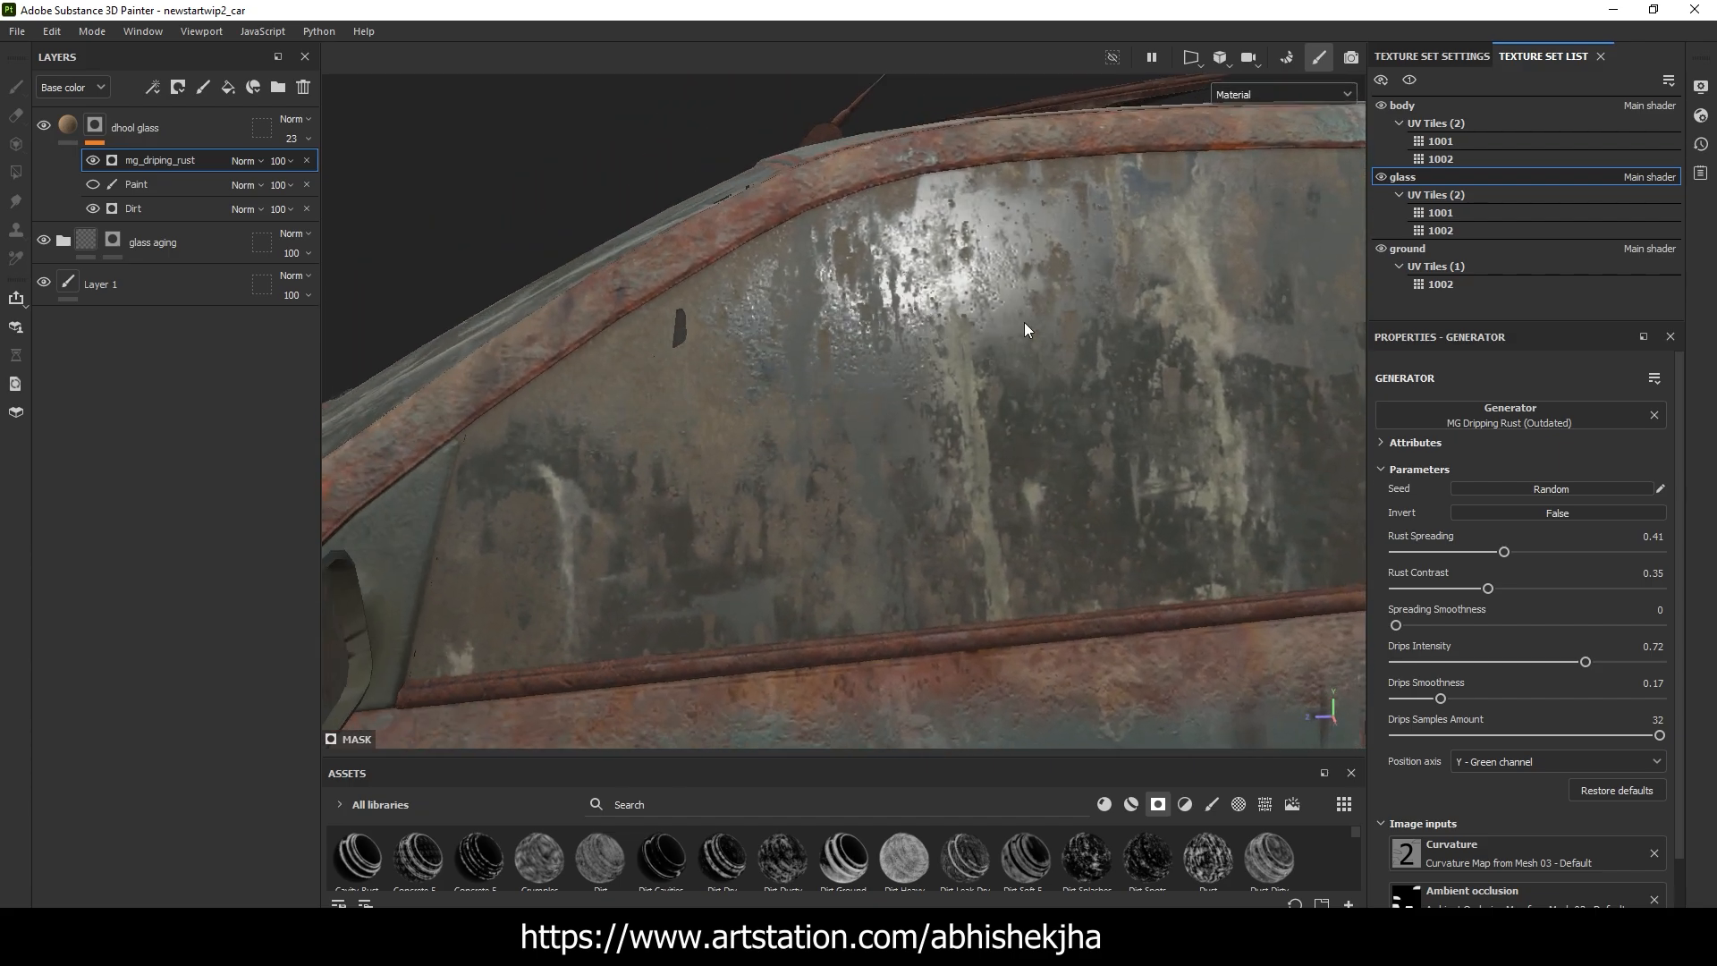
right_click_drag(887, 351, 691, 400, "alt")
mouse_move(828, 380)
left_mouse_down("alt")
mouse_move(872, 349)
mouse_move(747, 314)
mouse_move(813, 374)
mouse_move(856, 366)
left_mouse_up("alt")
left_click_drag(736, 338, 767, 386, "alt")
scroll(770, 387, "down", 5)
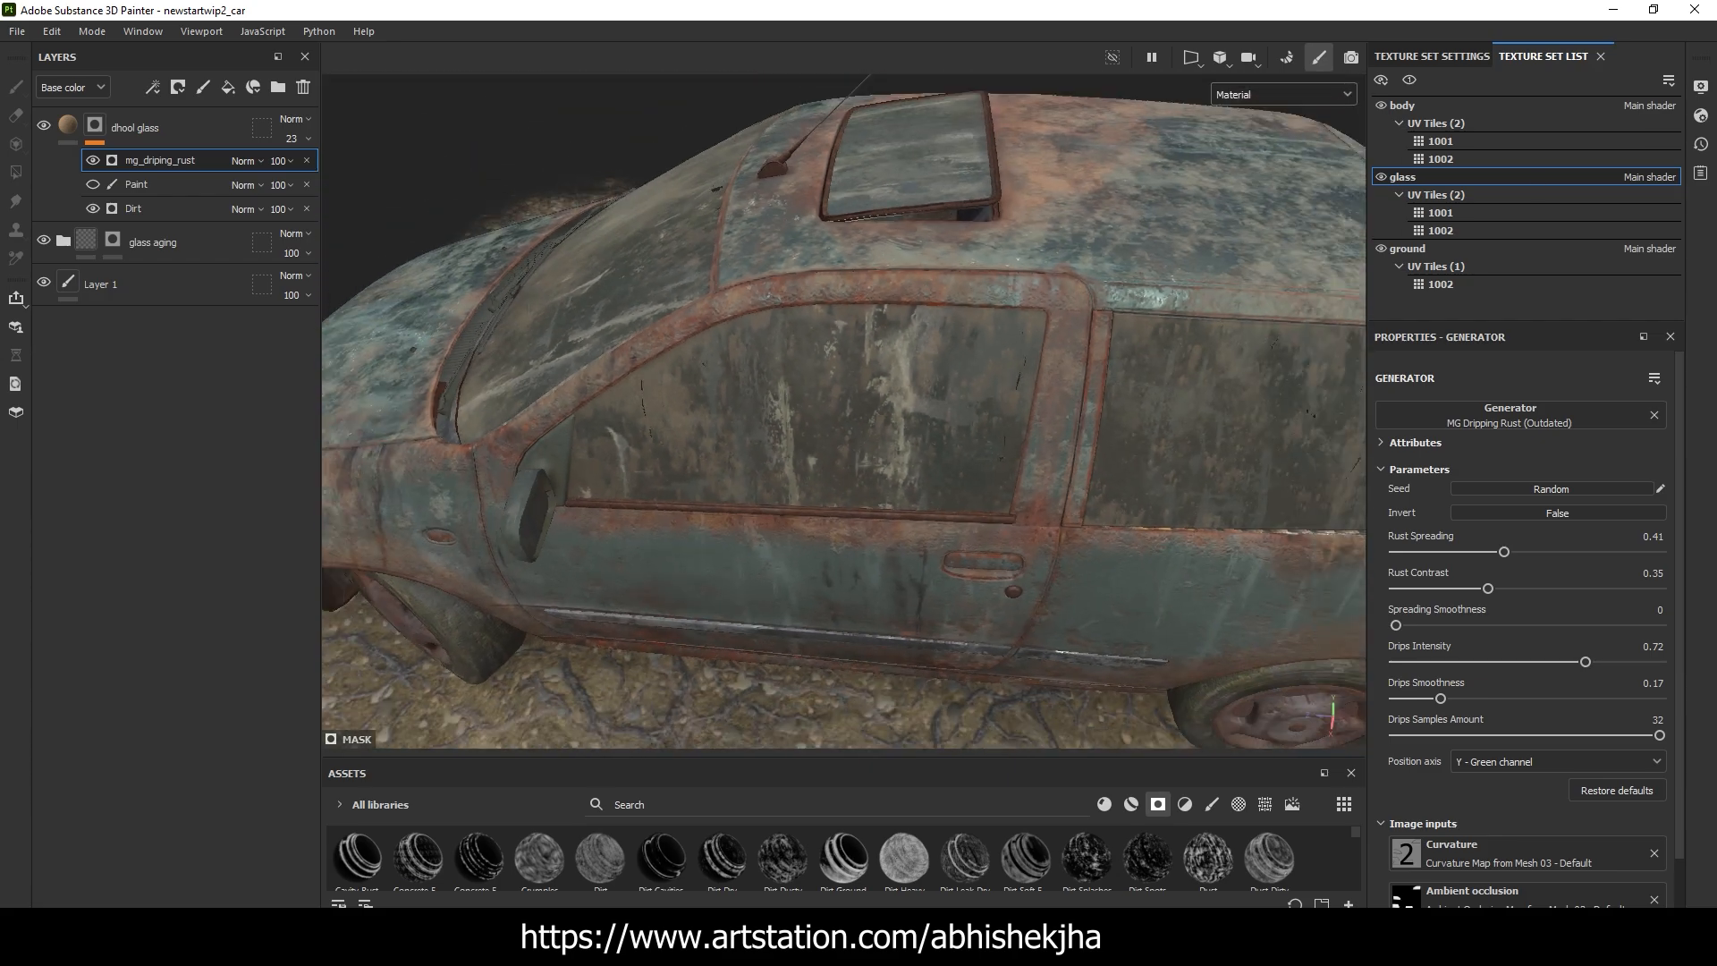
Review the abandoned car reference images on the ArtStation page in the browser and return to Substance 3D Painter to view the whole car
left_click_drag(1716, 12, 819, 2)
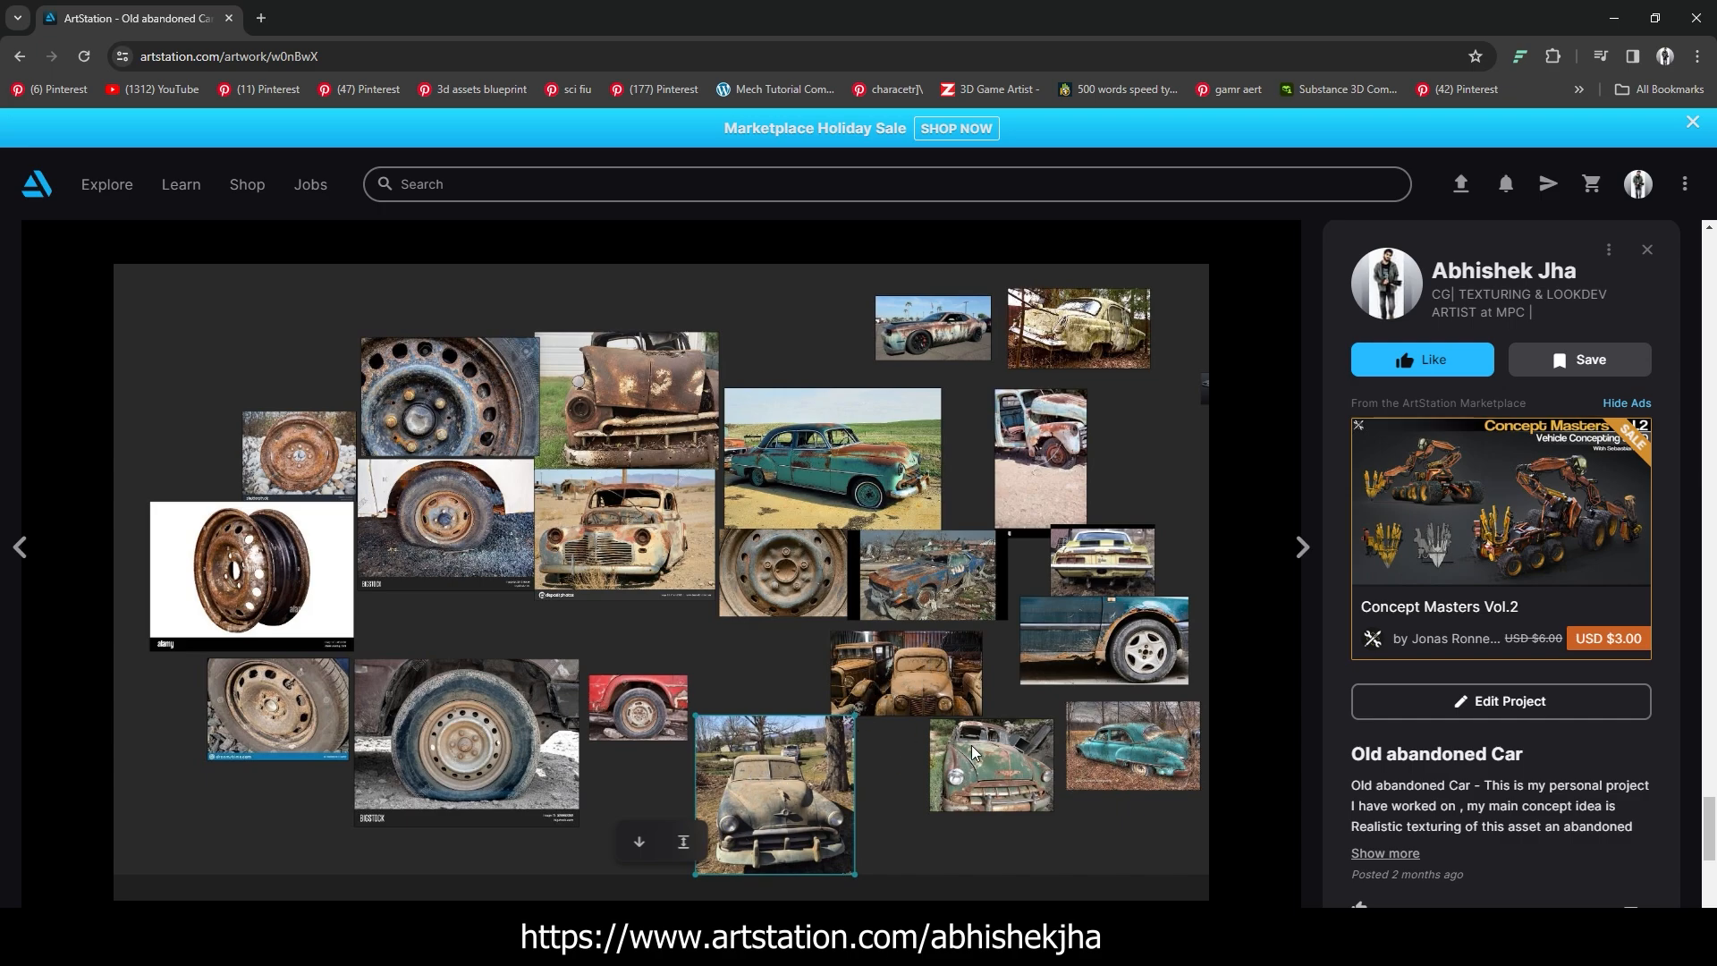
left_click(1622, 24)
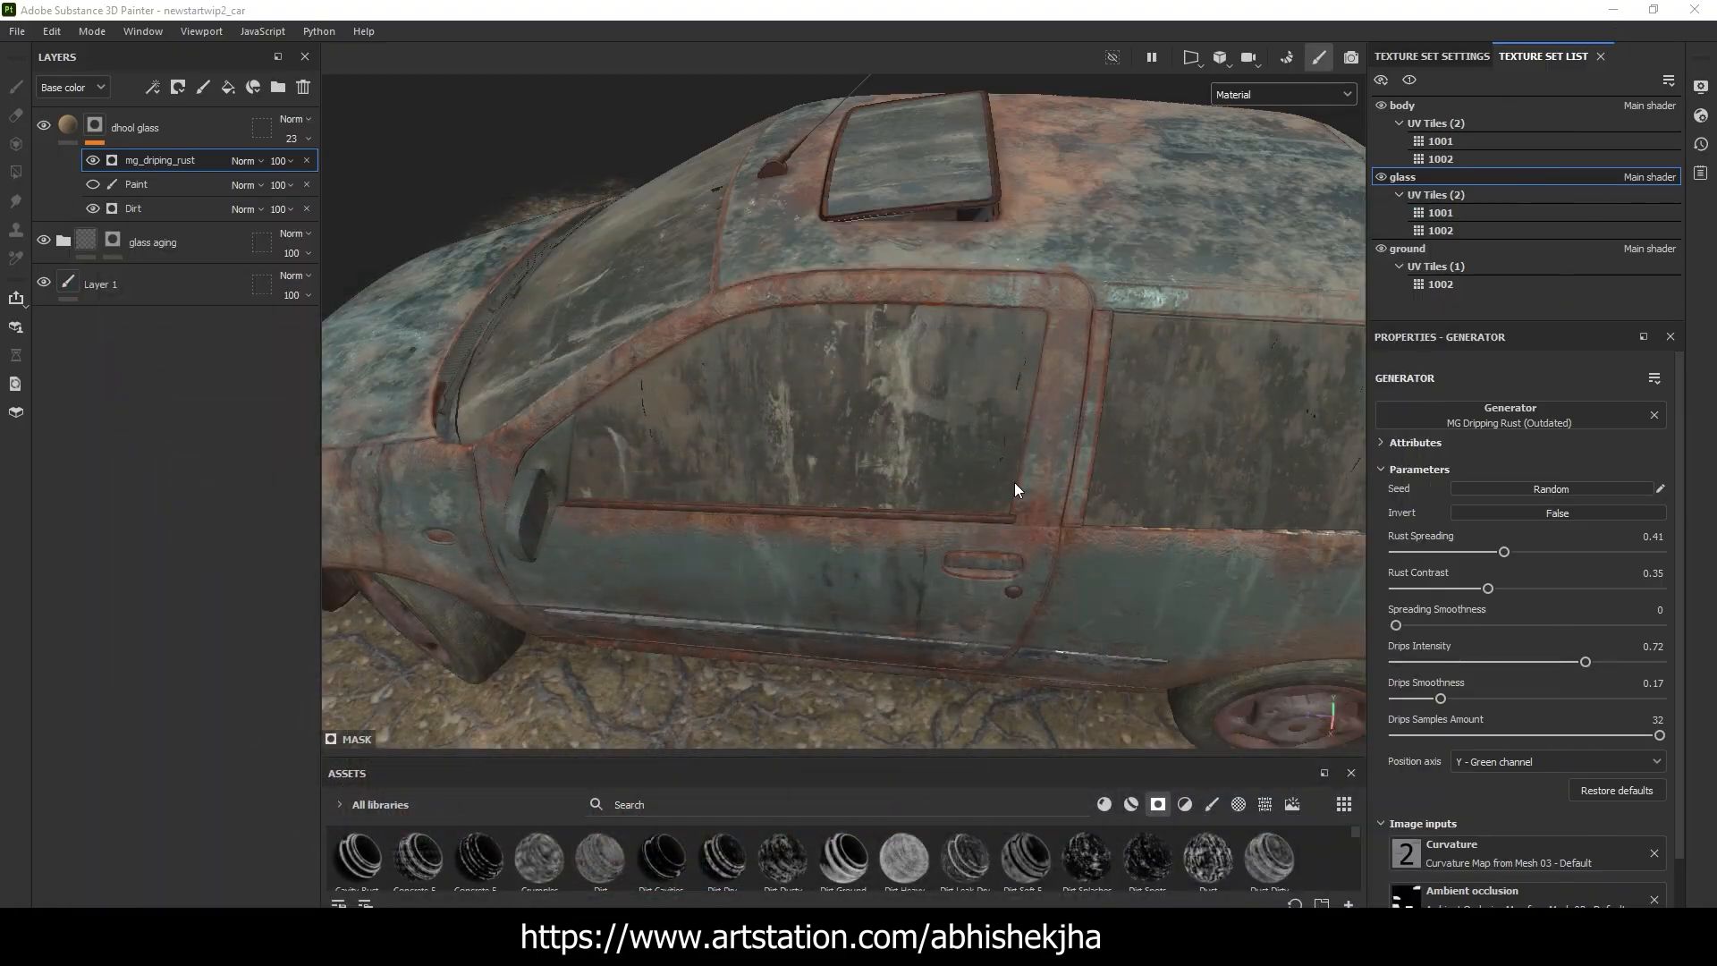
scroll(1015, 481, "up", 3)
scroll(1050, 384, "down", 5)
mouse_move(1015, 482)
left_mouse_down("alt")
mouse_move(1050, 385)
mouse_move(1022, 395)
left_mouse_up("alt")
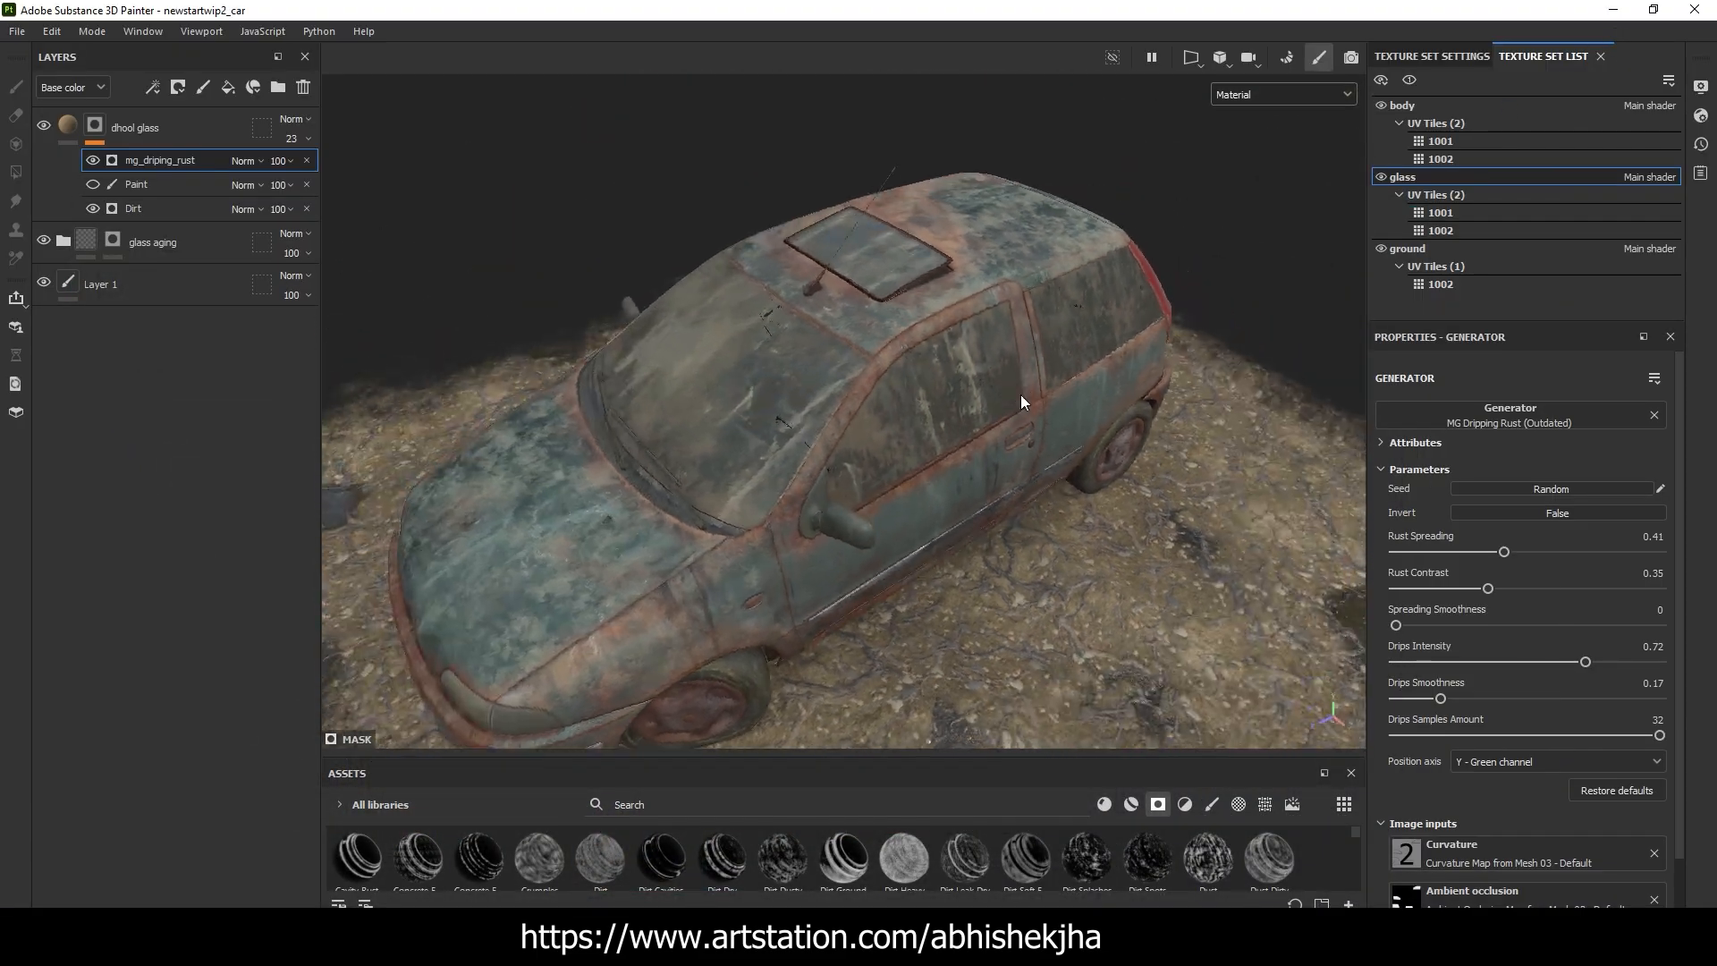
Display only the Roughness channel and examine the roughness variation across the windshield glass
left_click(1296, 94)
left_click(1273, 211)
left_click_drag(809, 370, 751, 380, "alt")
left_click_drag(1122, 379, 998, 292, "alt")
scroll(961, 362, "up", 4)
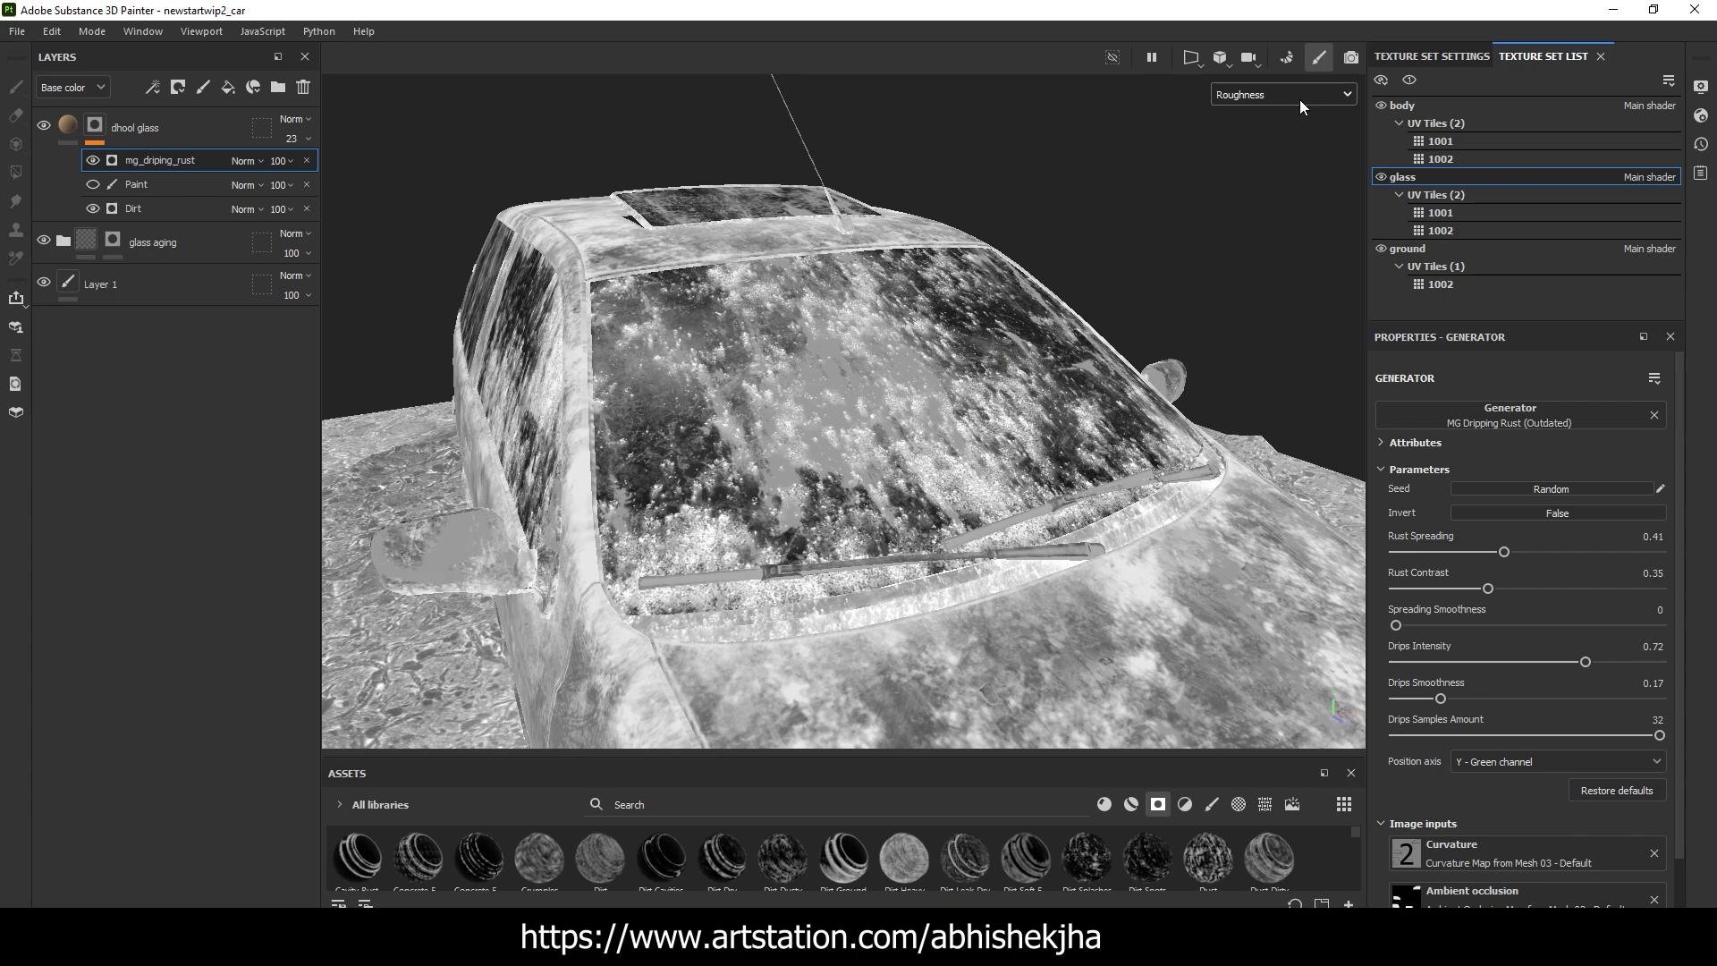
Switch the viewport out of the Roughness channel, inspect the side window up close and restore the full Material display
left_click(1250, 175)
left_click_drag(948, 282, 1006, 457, "alt")
scroll(783, 322, "up", 3)
left_click(1263, 96)
left_click(1243, 145)
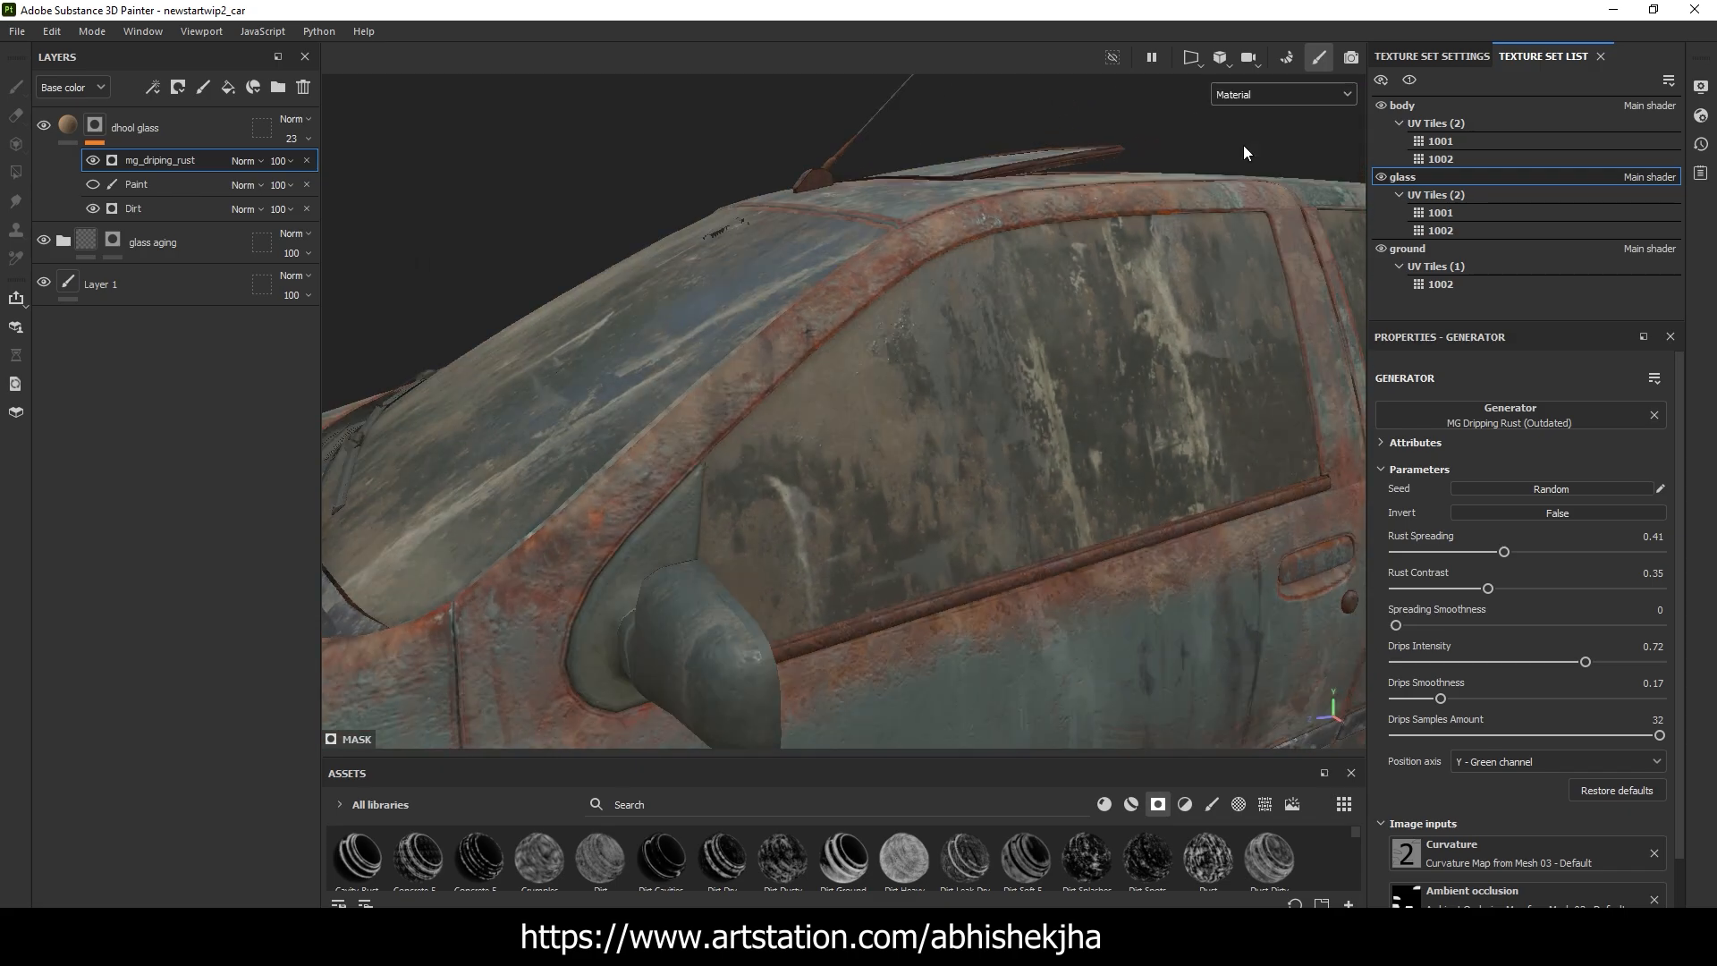
Examine the finished dirty glass from several angles in the Material display, covering the windshield and the side windows on both sides of the car
left_click_drag(861, 438, 1057, 419, "alt")
right_click_drag(1048, 447, 1064, 452, "shift")
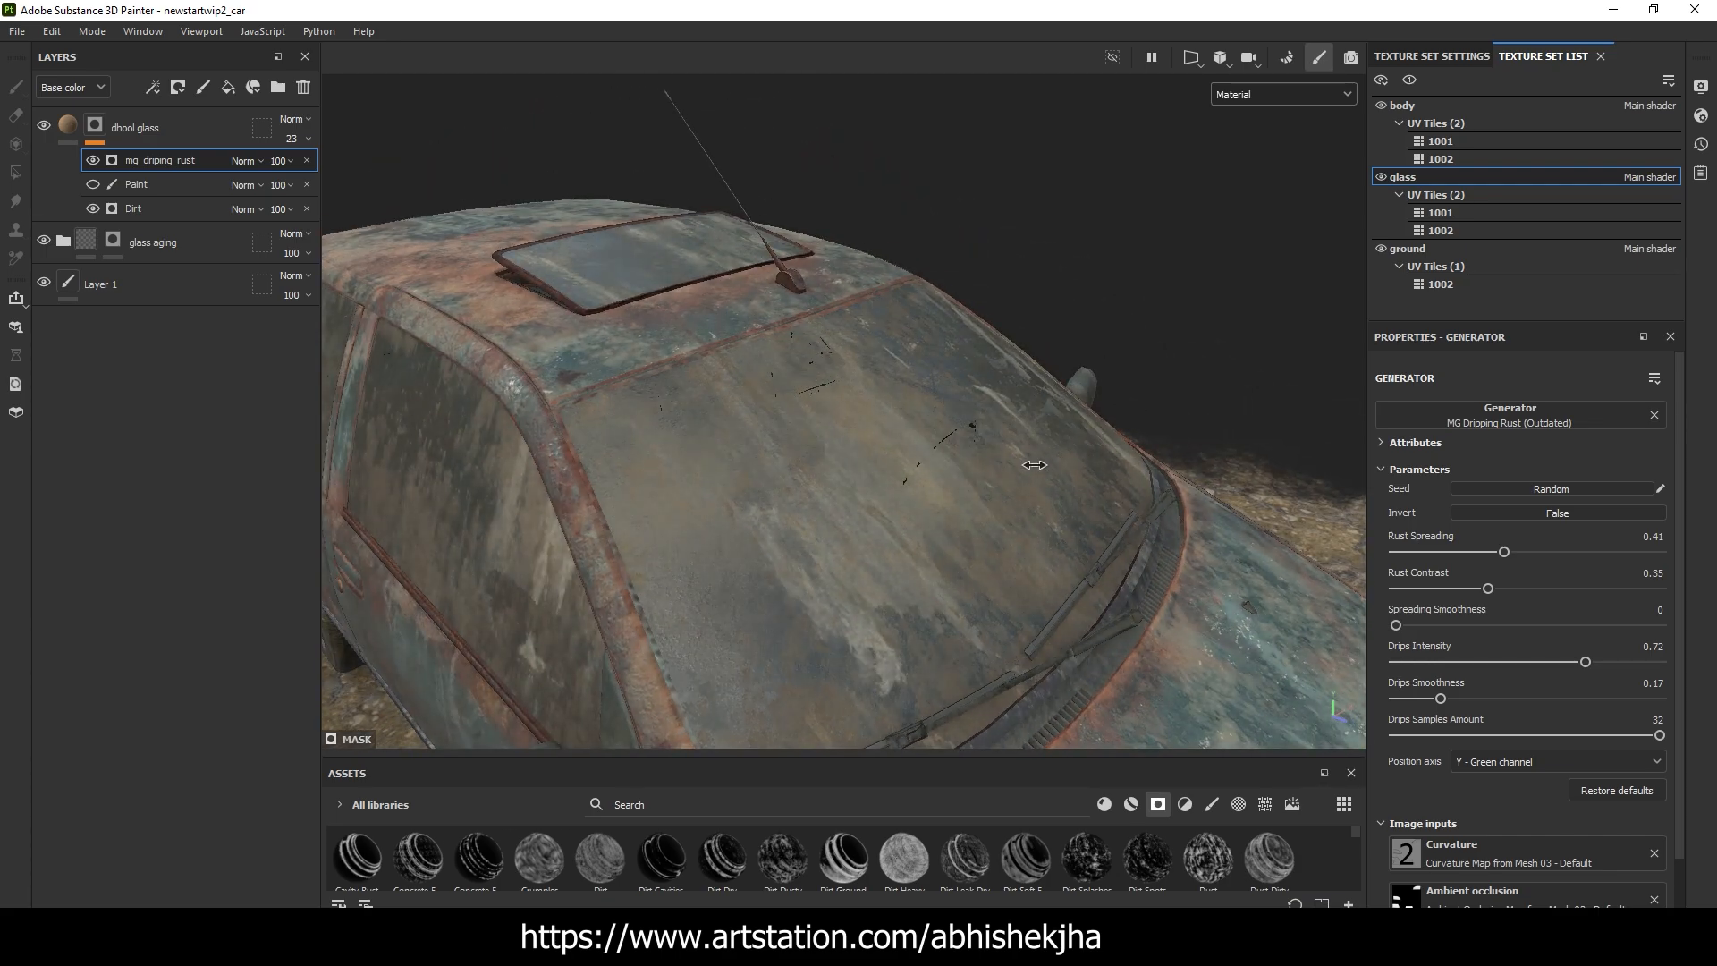
left_click_drag(1035, 465, 1154, 440, "alt")
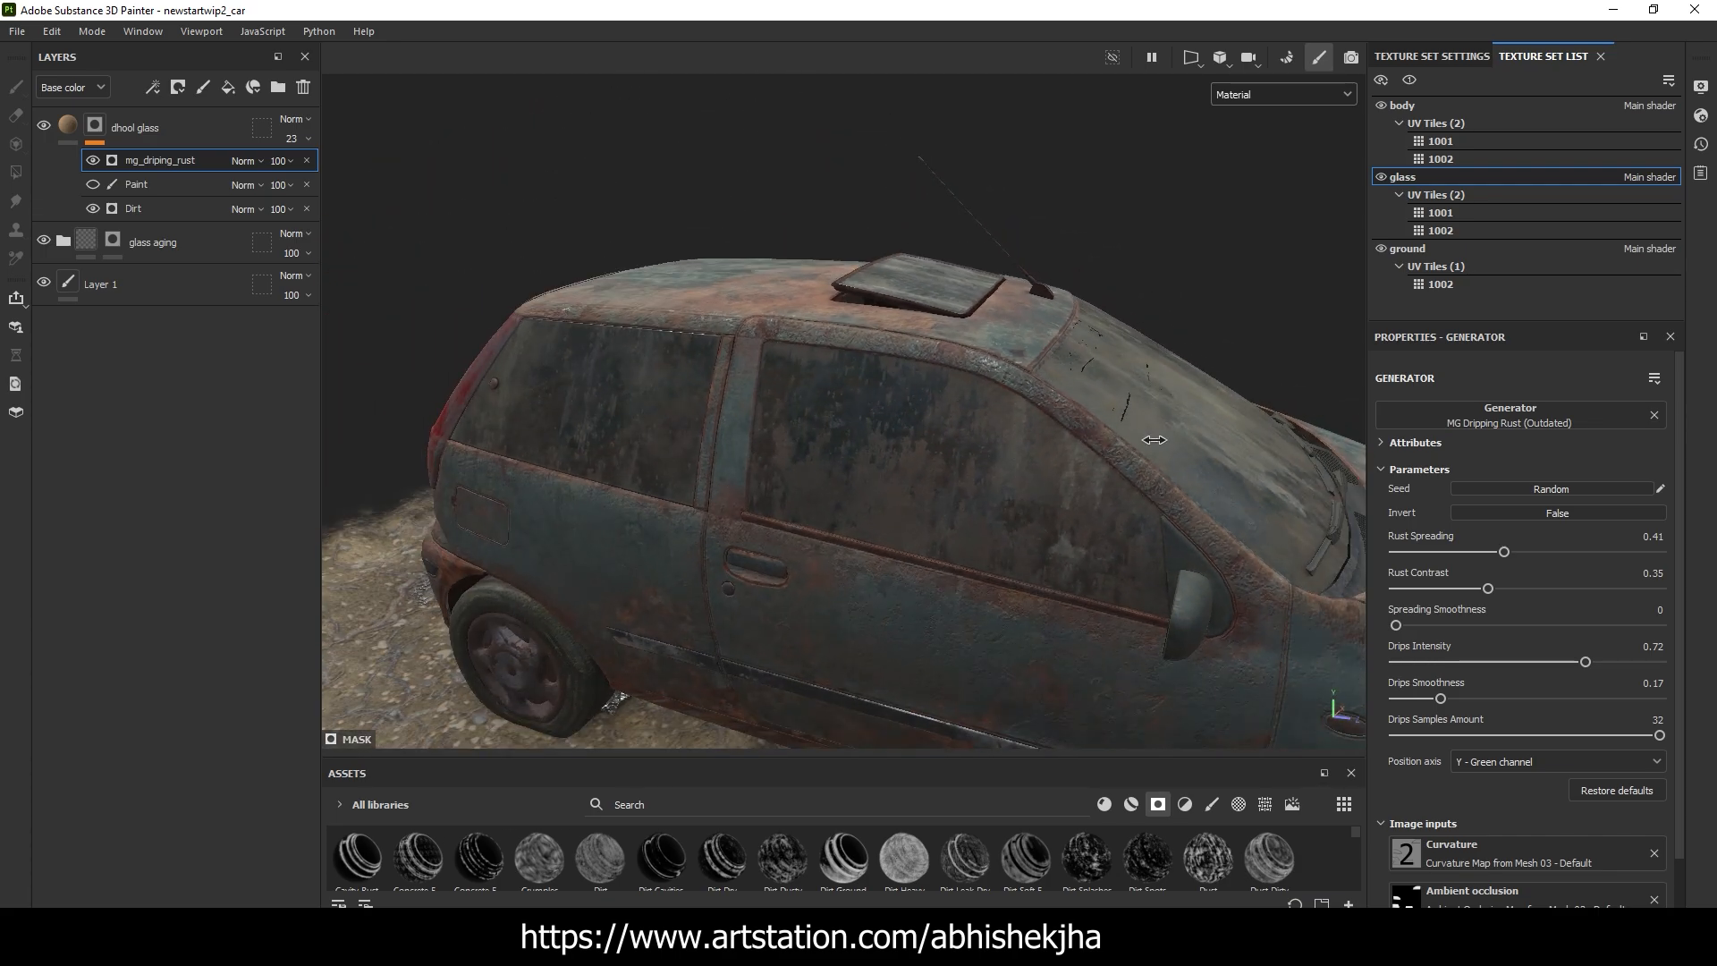
right_click_drag(1154, 440, 1065, 461, "shift")
scroll(1005, 482, "up", 3)
left_click_drag(1005, 481, 909, 446, "alt")
scroll(1010, 452, "down", 3)
scroll(1011, 453, "down", 3)
scroll(944, 458, "up", 3)
middle_click_drag(956, 512, 748, 267, "alt")
scroll(749, 267, "down", 4)
left_click_drag(1038, 492, 768, 276, "alt")
scroll(767, 277, "up", 4)
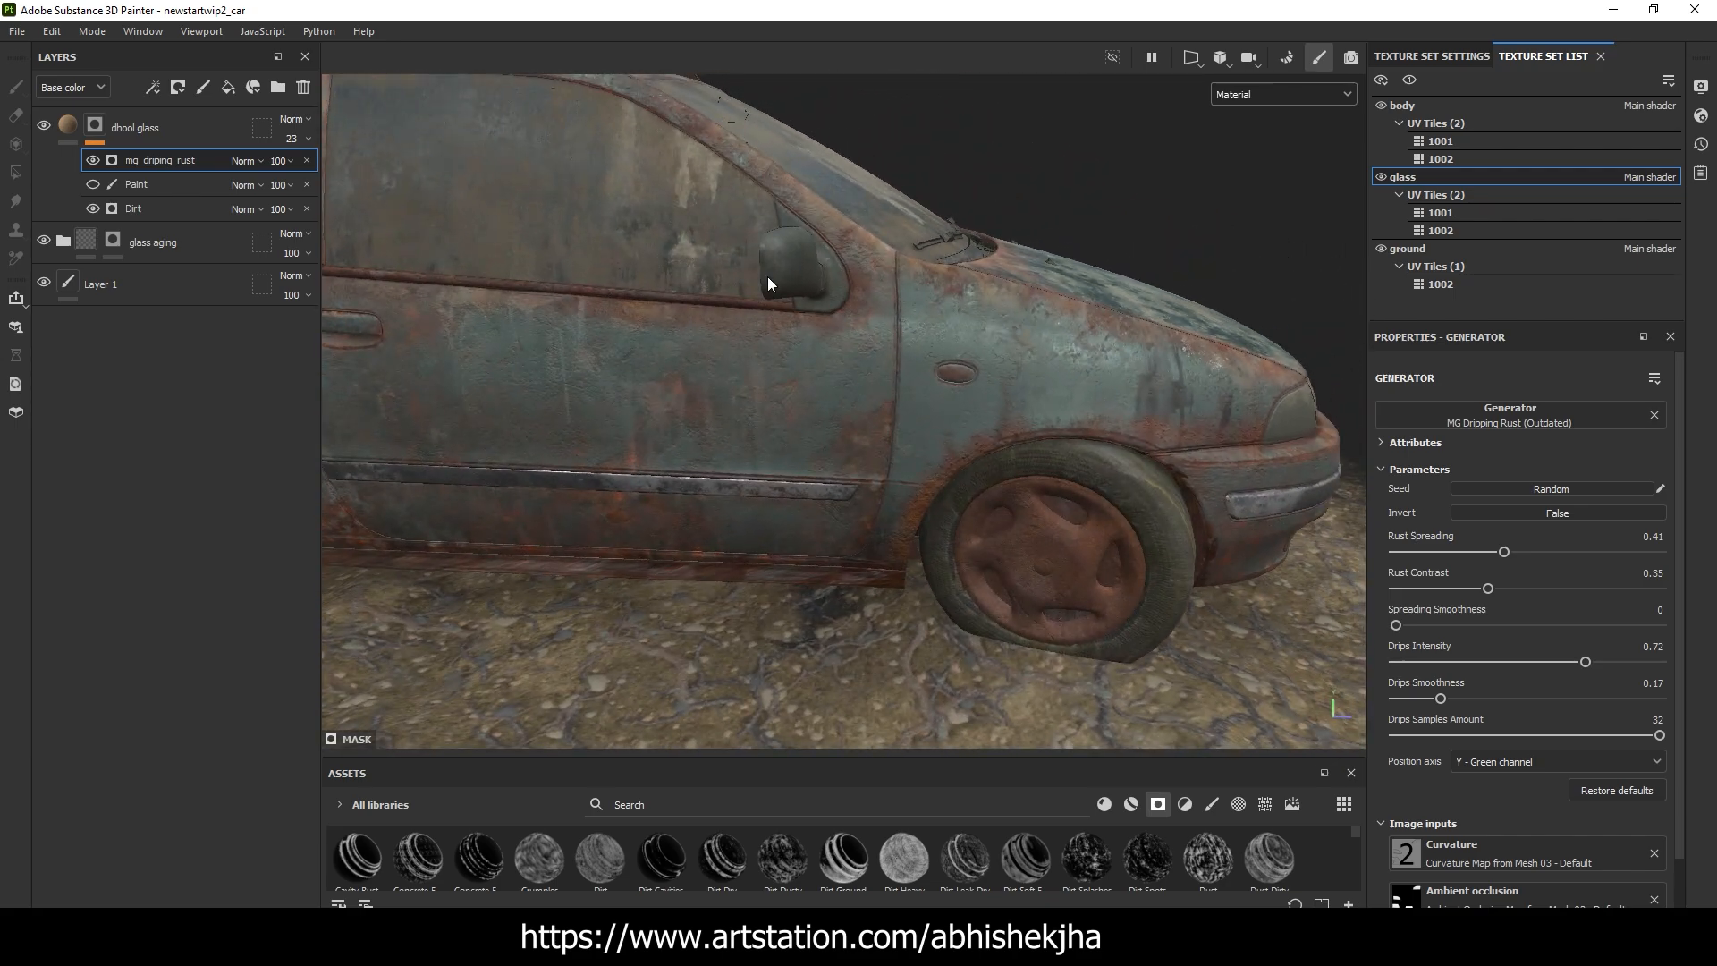
middle_click_drag(767, 276, 1151, 515, "alt")
scroll(1152, 515, "up", 3)
left_click_drag(1029, 474, 1089, 484, "alt")
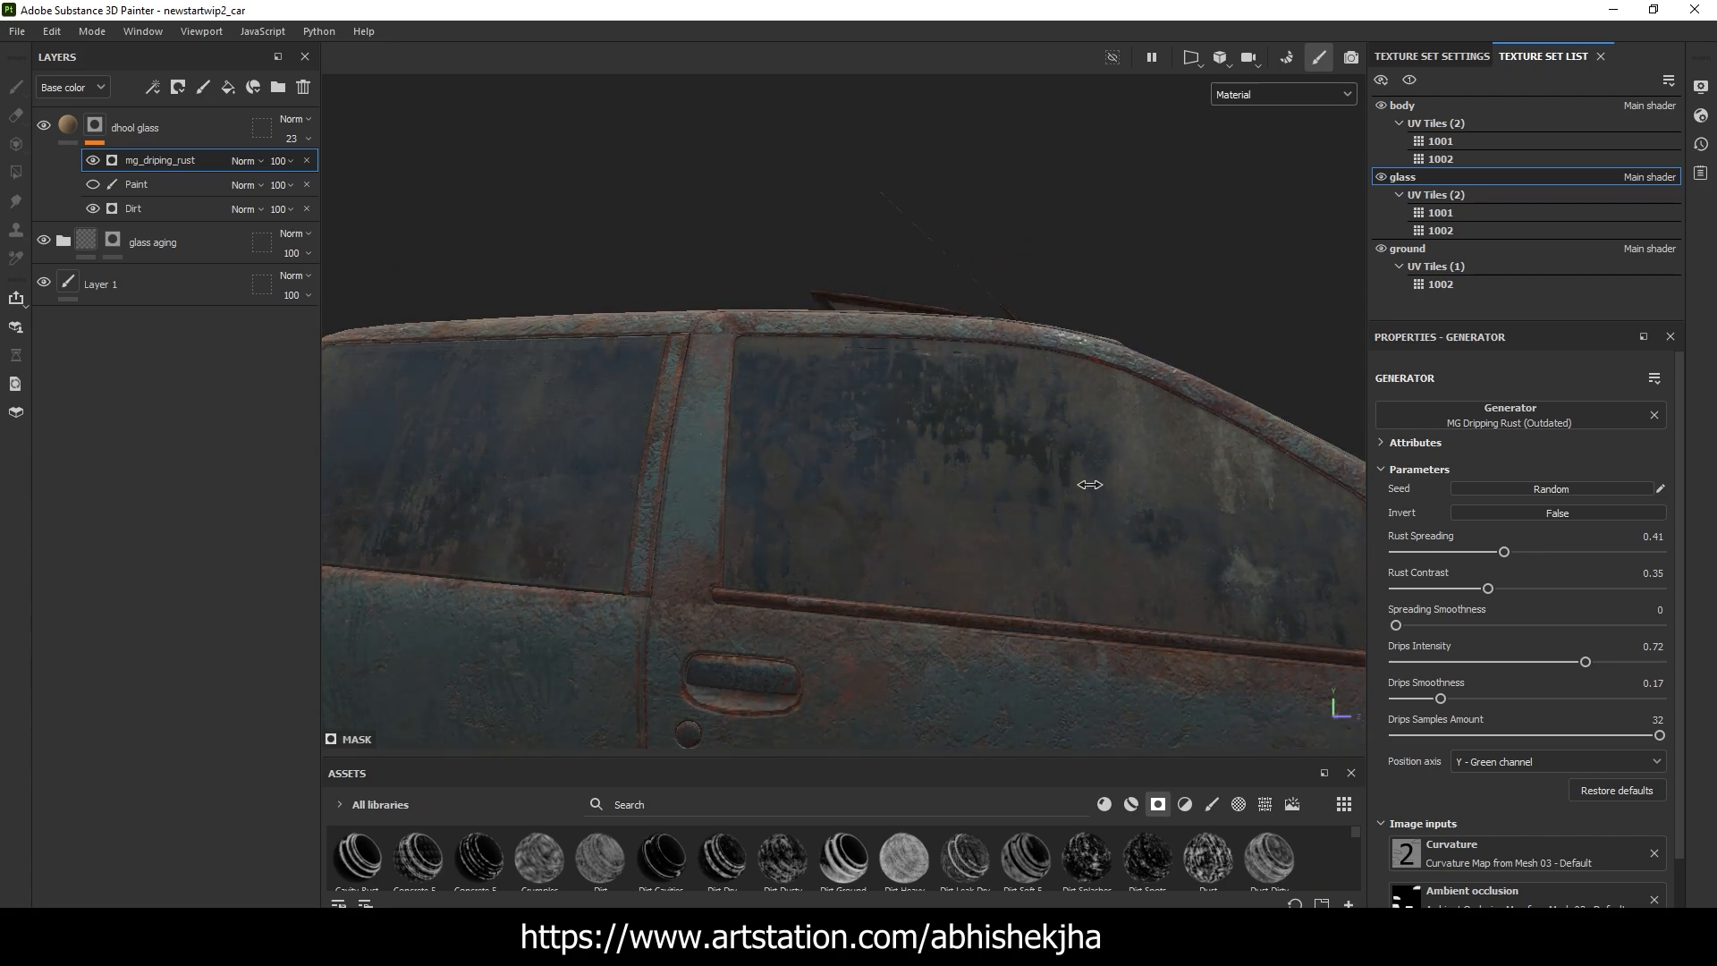